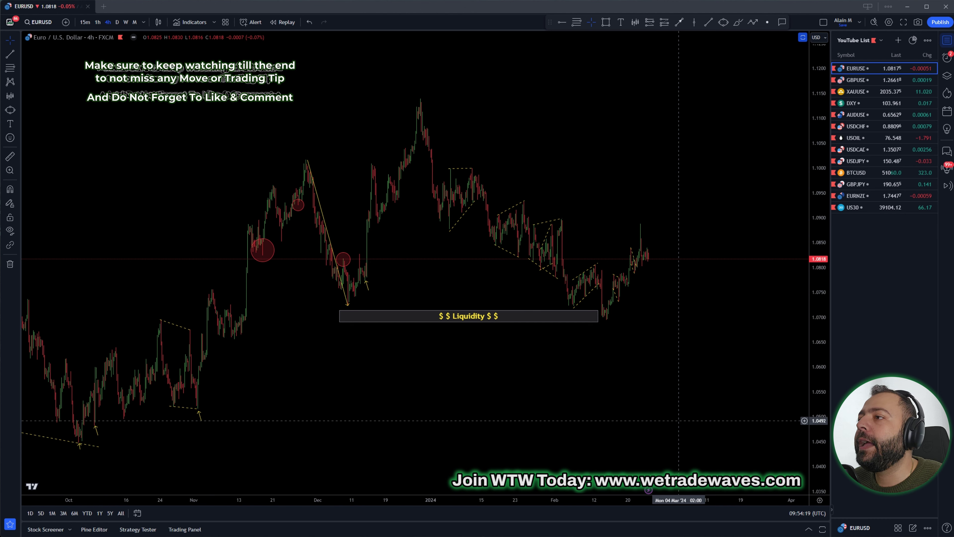
Trace the late-February rise on the EURUSD 4-hour chart with freehand upward arrows.
{"action": "left_click_drag", "start_coordinate": [629, 286], "coordinate": [634, 256]}
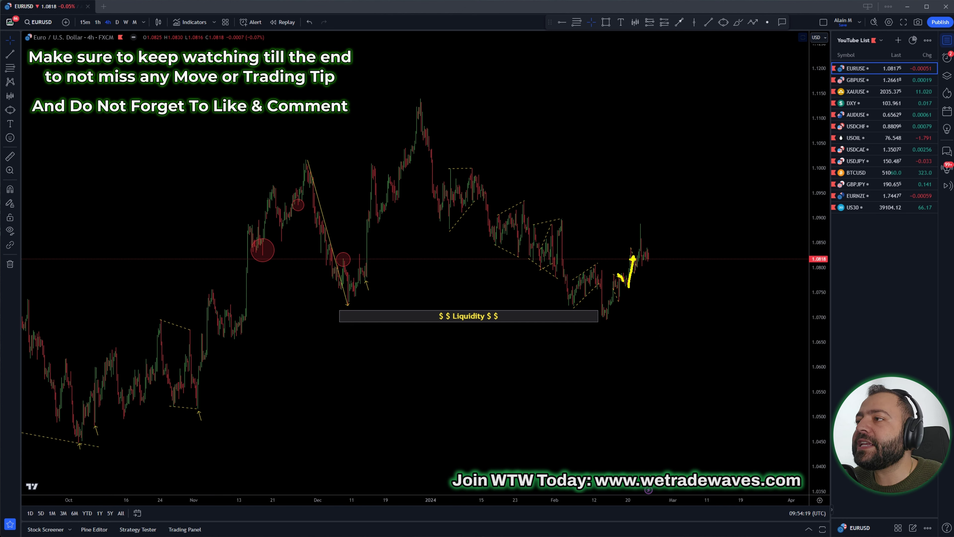
{"action": "left_click_drag", "start_coordinate": [635, 248], "coordinate": [645, 229]}
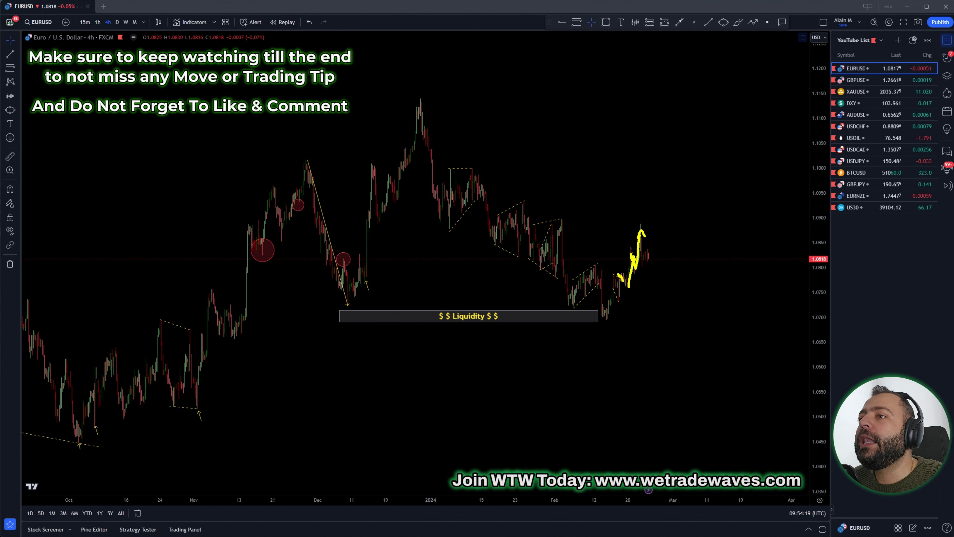
Set the EURUSD chart to the 1-hour timeframe and fit price action from late November through February in view.
{"action": "left_click", "coordinate": [97, 21]}
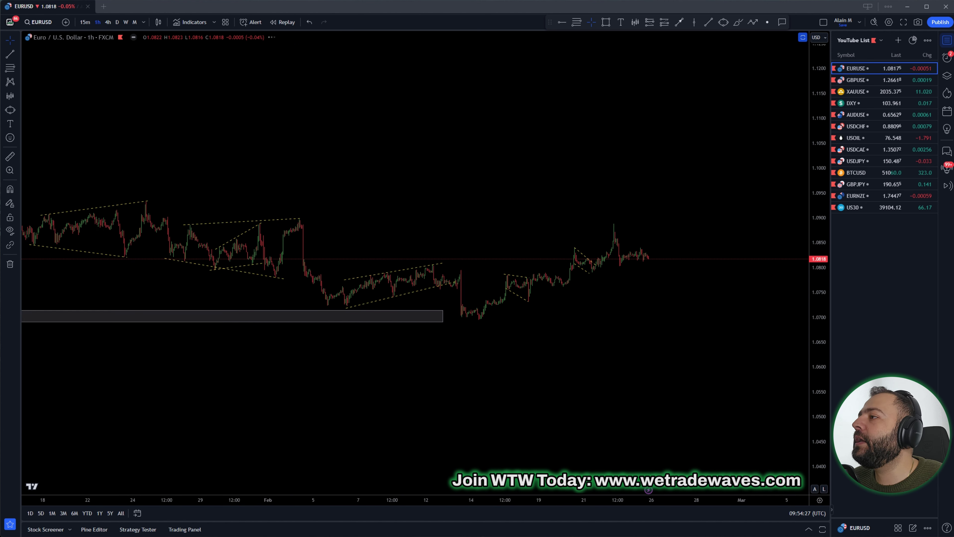
{"action": "scroll", "coordinate": [756, 334], "scroll_direction": "up", "scroll_amount": 3}
{"action": "scroll", "coordinate": [756, 333], "scroll_direction": "down", "scroll_amount": 5}
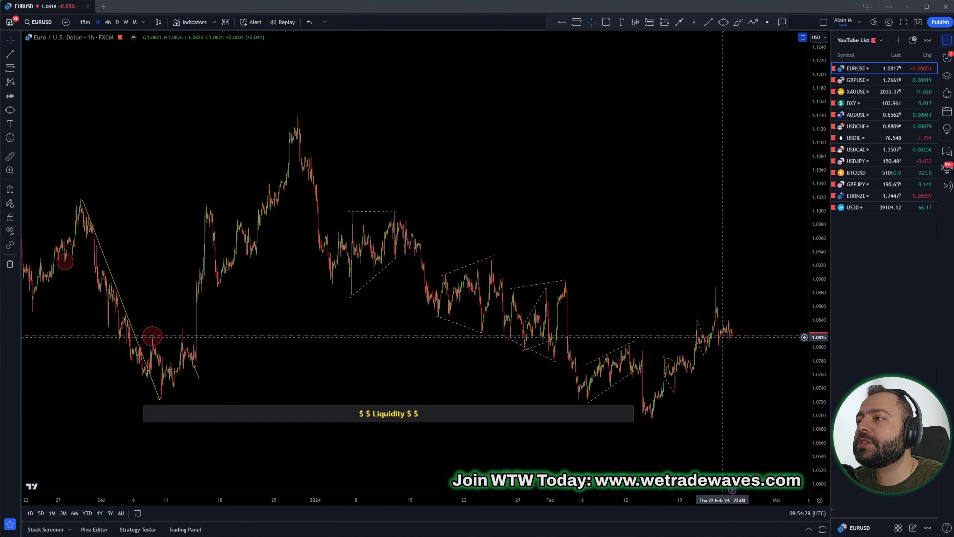
{"action": "left_click_drag", "start_coordinate": [437, 209], "coordinate": [417, 209]}
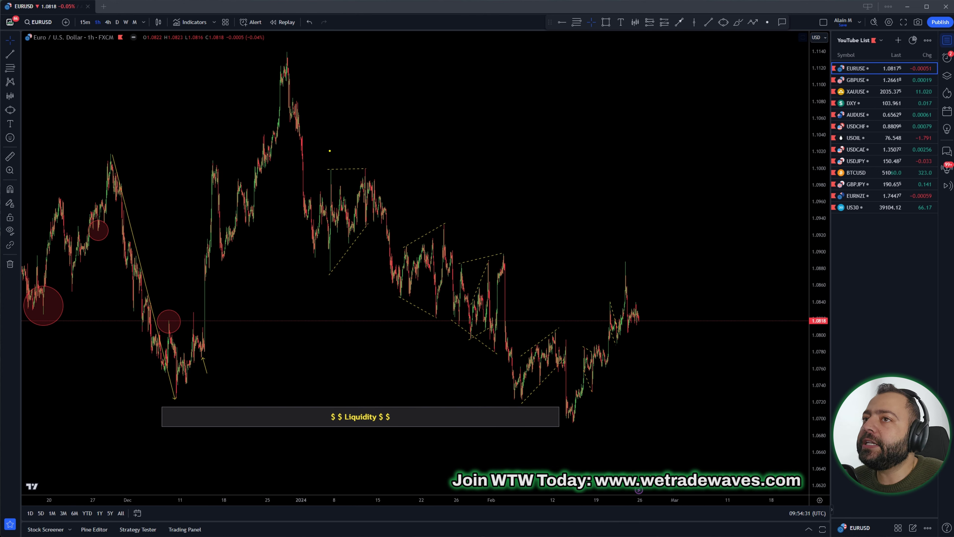
Trace the zigzag decline from the late-December peak to the mid-February low and mark its highs with three small downward arrows.
{"action": "mouse_move", "coordinate": [286, 71]}
{"action": "left_mouse_down"}
{"action": "mouse_move", "coordinate": [315, 254]}
{"action": "mouse_move", "coordinate": [360, 169]}
{"action": "mouse_move", "coordinate": [406, 299]}
{"action": "mouse_move", "coordinate": [440, 225]}
{"action": "mouse_move", "coordinate": [471, 320]}
{"action": "mouse_move", "coordinate": [499, 254]}
{"action": "mouse_move", "coordinate": [517, 383]}
{"action": "mouse_move", "coordinate": [549, 341]}
{"action": "mouse_move", "coordinate": [572, 418]}
{"action": "left_mouse_up"}
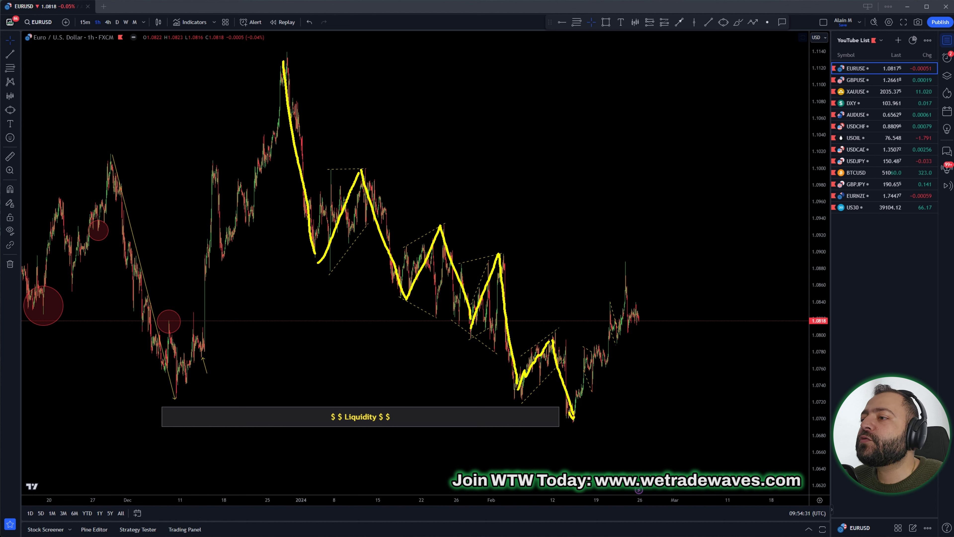
{"action": "mouse_move", "coordinate": [378, 136]}
{"action": "left_mouse_down"}
{"action": "mouse_move", "coordinate": [386, 161]}
{"action": "mouse_move", "coordinate": [507, 243]}
{"action": "left_mouse_up"}
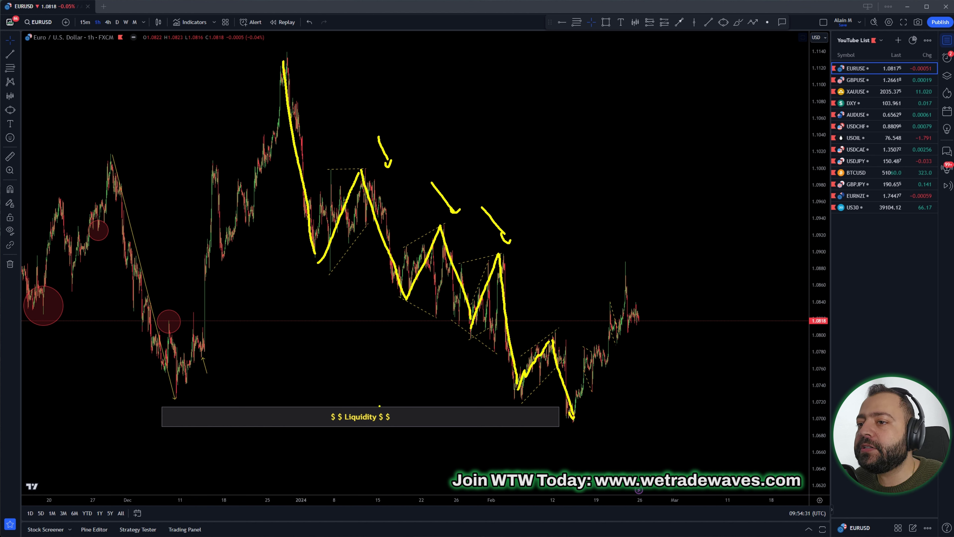
Circle the Liquidity label and underline the December and early-February lows just above the zone.
{"action": "mouse_move", "coordinate": [338, 403]}
{"action": "left_mouse_down"}
{"action": "mouse_move", "coordinate": [363, 448]}
{"action": "mouse_move", "coordinate": [380, 397]}
{"action": "mouse_move", "coordinate": [339, 404]}
{"action": "left_mouse_up"}
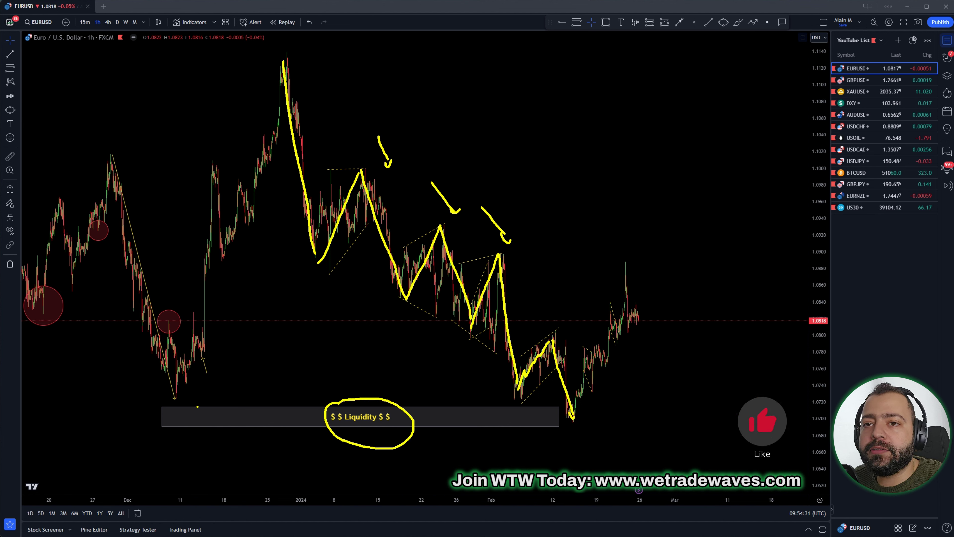
{"action": "left_click_drag", "start_coordinate": [170, 401], "coordinate": [185, 401]}
{"action": "left_click_drag", "start_coordinate": [507, 402], "coordinate": [528, 402]}
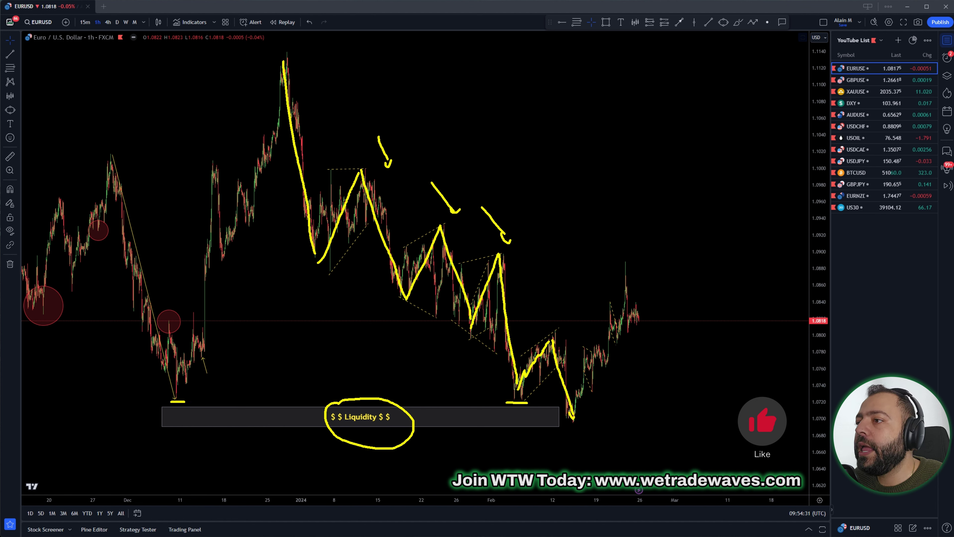
Trace the February recovery up to its latest peak and add small upward arrows beneath it.
{"action": "mouse_move", "coordinate": [595, 429]}
{"action": "left_mouse_down"}
{"action": "mouse_move", "coordinate": [590, 412]}
{"action": "mouse_move", "coordinate": [601, 400]}
{"action": "left_mouse_up"}
{"action": "left_click_drag", "start_coordinate": [597, 407], "coordinate": [606, 404]}
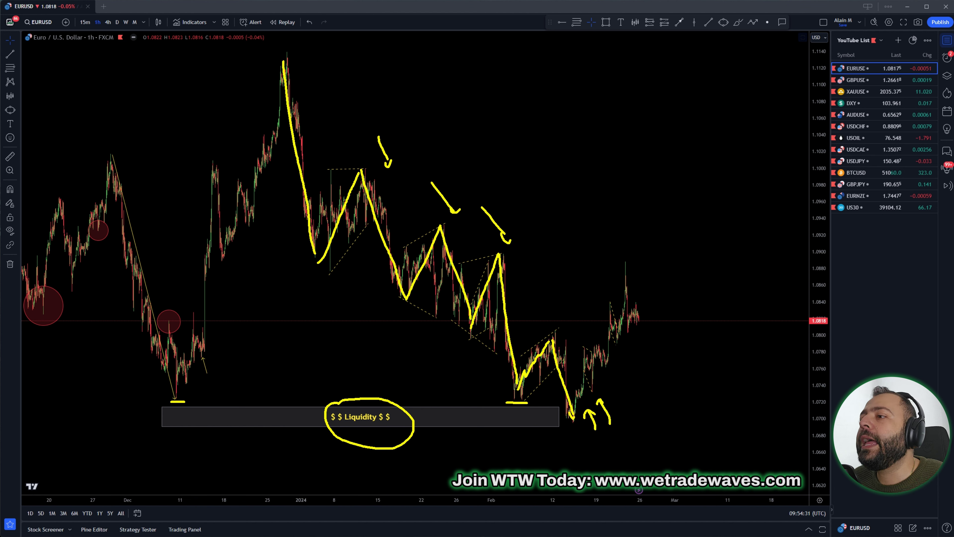
{"action": "mouse_move", "coordinate": [586, 352]}
{"action": "left_mouse_down"}
{"action": "mouse_move", "coordinate": [594, 386]}
{"action": "mouse_move", "coordinate": [611, 307]}
{"action": "mouse_move", "coordinate": [619, 336]}
{"action": "mouse_move", "coordinate": [627, 266]}
{"action": "mouse_move", "coordinate": [631, 278]}
{"action": "left_mouse_up"}
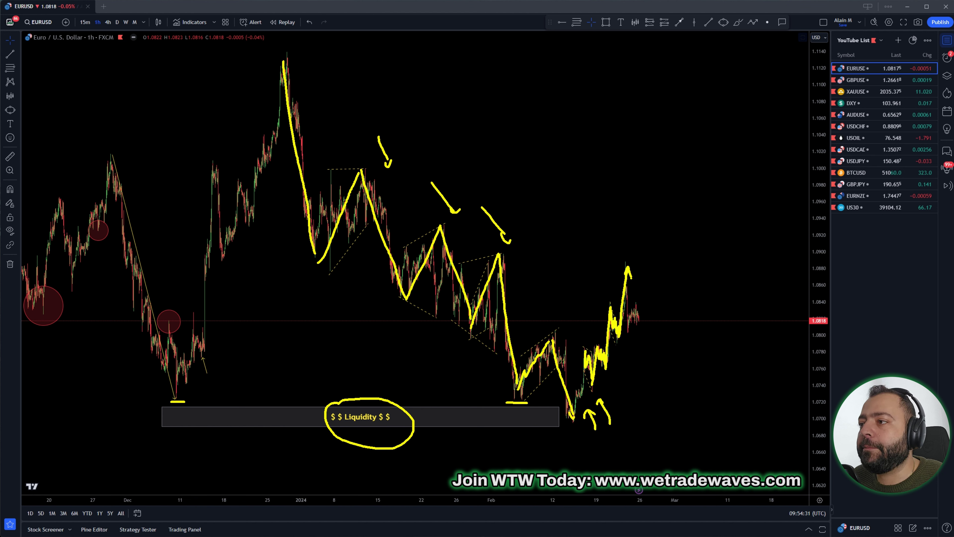
{"action": "mouse_move", "coordinate": [629, 395]}
{"action": "left_mouse_down"}
{"action": "mouse_move", "coordinate": [618, 377]}
{"action": "mouse_move", "coordinate": [637, 377]}
{"action": "mouse_move", "coordinate": [622, 389]}
{"action": "left_mouse_up"}
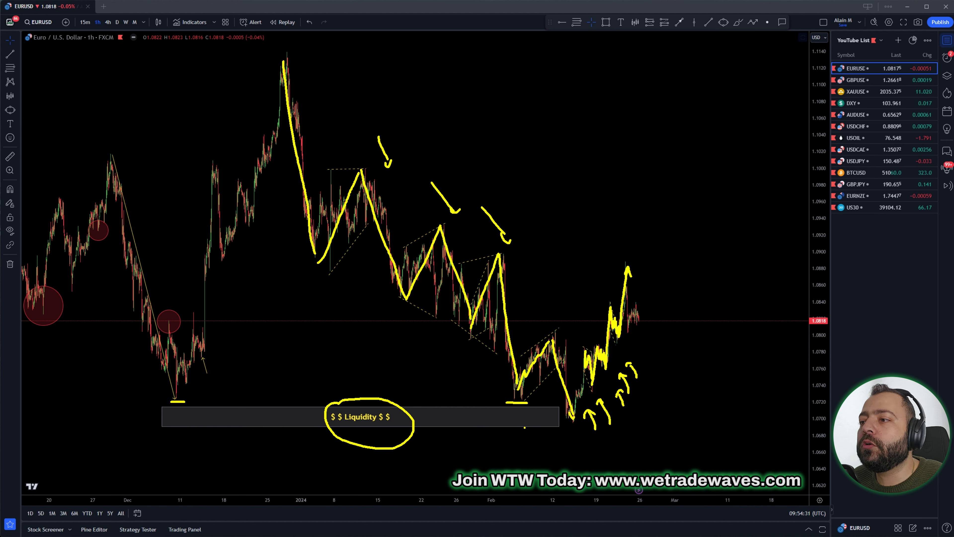
Draw three upward arrows below the early-February low at the liquidity zone and clear all freehand marks.
{"action": "mouse_move", "coordinate": [519, 421]}
{"action": "left_mouse_down"}
{"action": "mouse_move", "coordinate": [519, 449]}
{"action": "mouse_move", "coordinate": [539, 437]}
{"action": "mouse_move", "coordinate": [537, 414]}
{"action": "left_mouse_up"}
{"action": "mouse_move", "coordinate": [504, 443]}
{"action": "left_mouse_down"}
{"action": "mouse_move", "coordinate": [506, 421]}
{"action": "mouse_move", "coordinate": [511, 429]}
{"action": "left_mouse_up"}
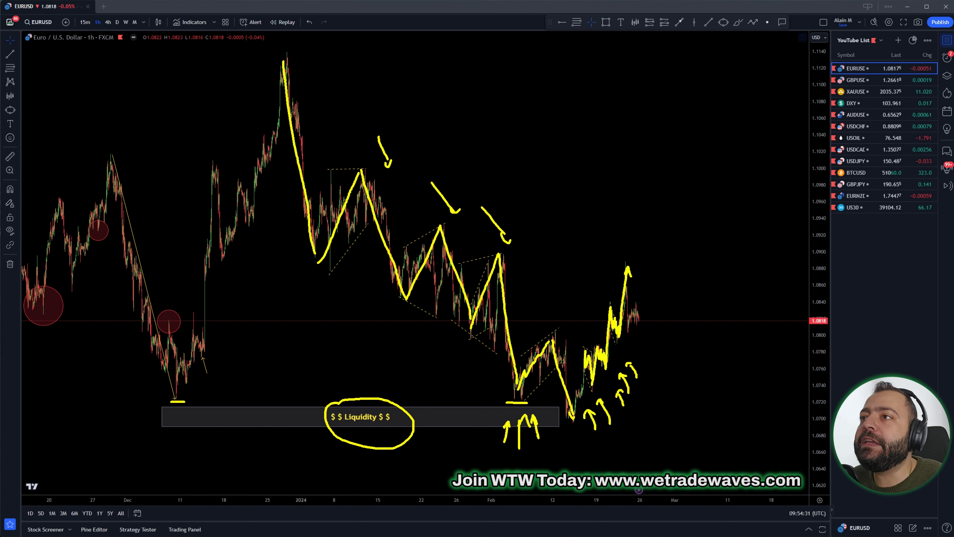
{"action": "key", "text": "Escape"}
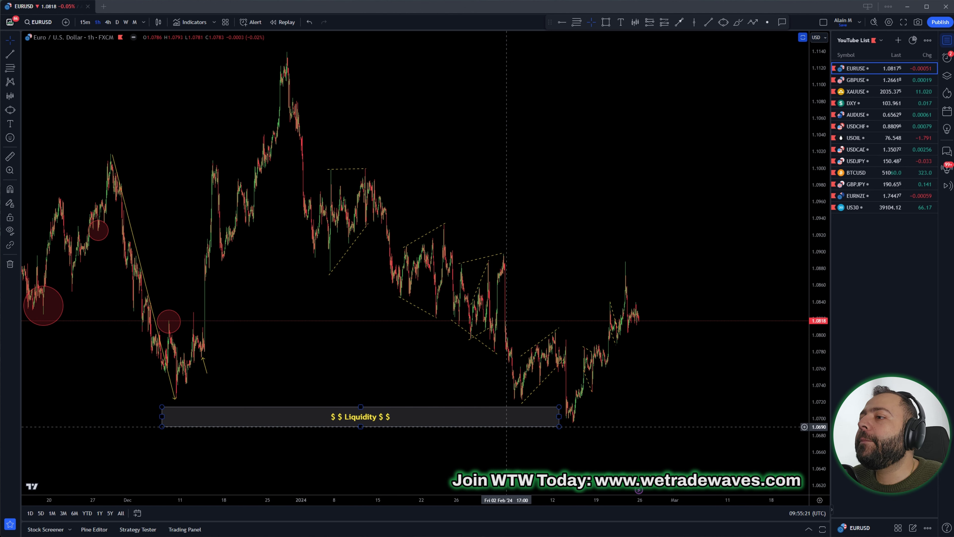
Switch to the We Trade Waves YouTube channel, point arrows at the 17 Feb 2024 weekly analysis video, and return to the chart.
{"action": "key", "text": "alt+Tab"}
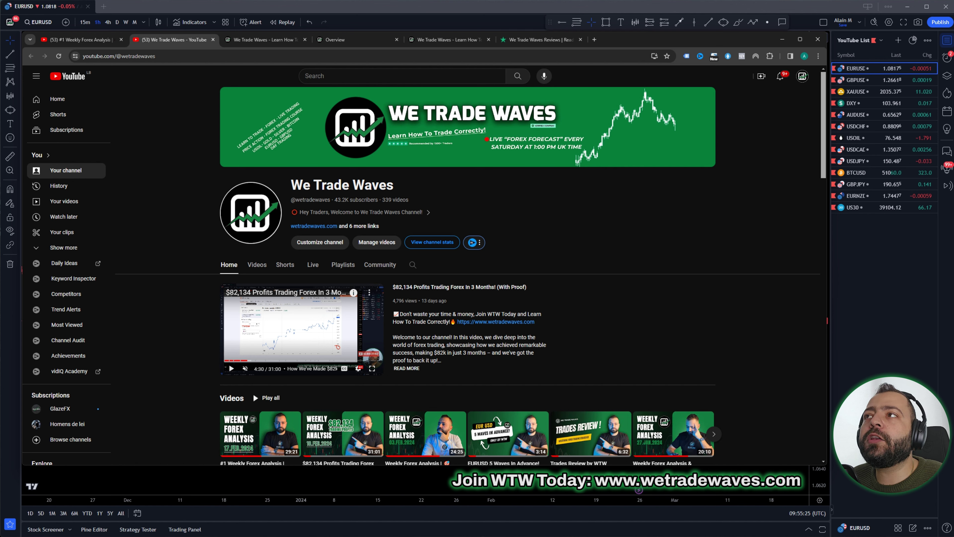
{"action": "scroll", "coordinate": [471, 276], "scroll_direction": "down", "scroll_amount": 3}
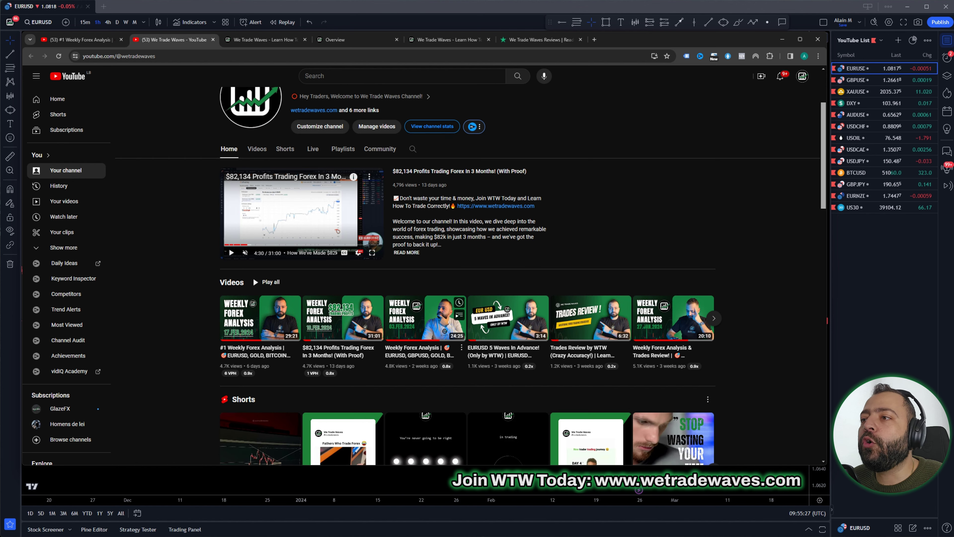
{"action": "mouse_move", "coordinate": [183, 298]}
{"action": "left_mouse_down"}
{"action": "mouse_move", "coordinate": [209, 322]}
{"action": "mouse_move", "coordinate": [207, 309]}
{"action": "left_mouse_up"}
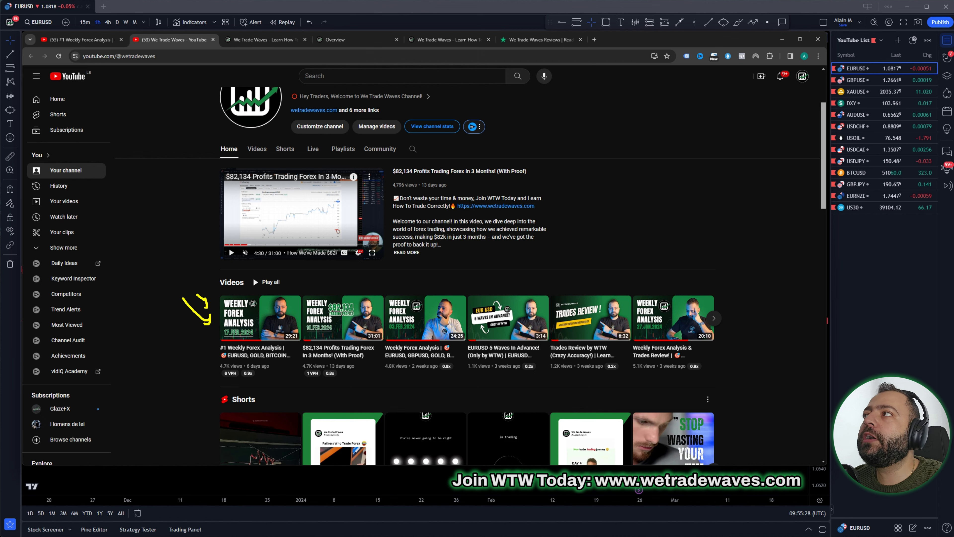
{"action": "left_click", "coordinate": [782, 39]}
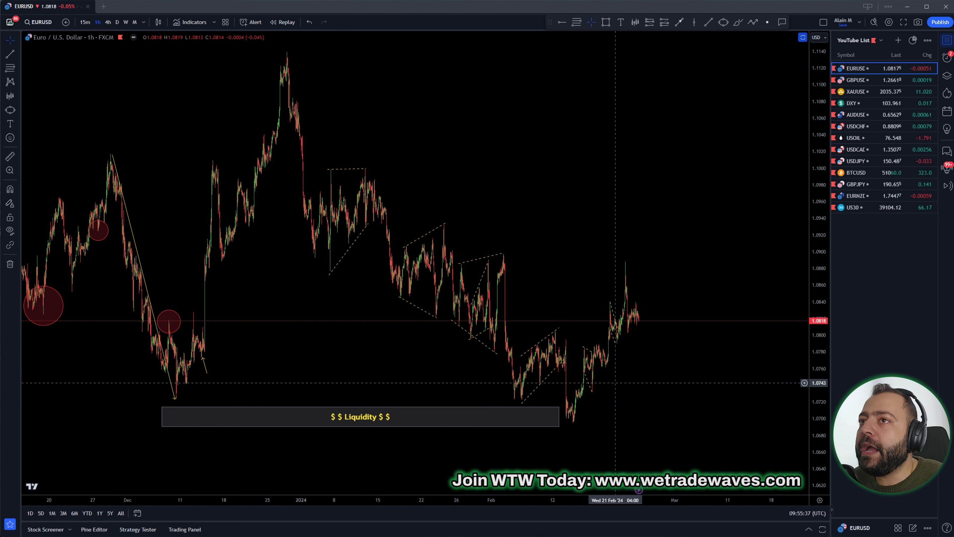
Sketch a EURUSD forecast with a small rising correction, a drop to about 1.0780 and a dashed rise to about 1.0920, flanked by upward arrows.
{"action": "scroll", "coordinate": [615, 382], "scroll_direction": "up", "scroll_amount": 2}
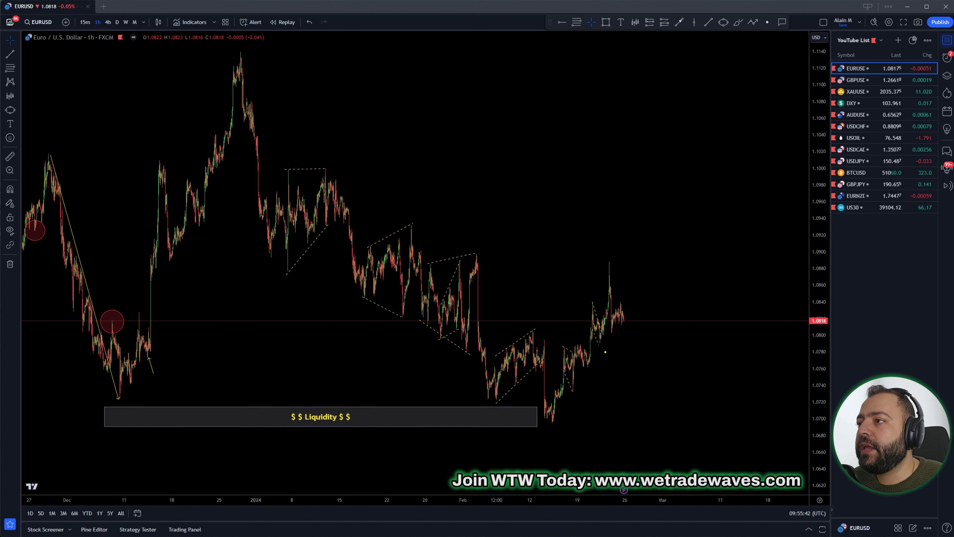
{"action": "scroll", "coordinate": [680, 382], "scroll_direction": "down", "scroll_amount": 1}
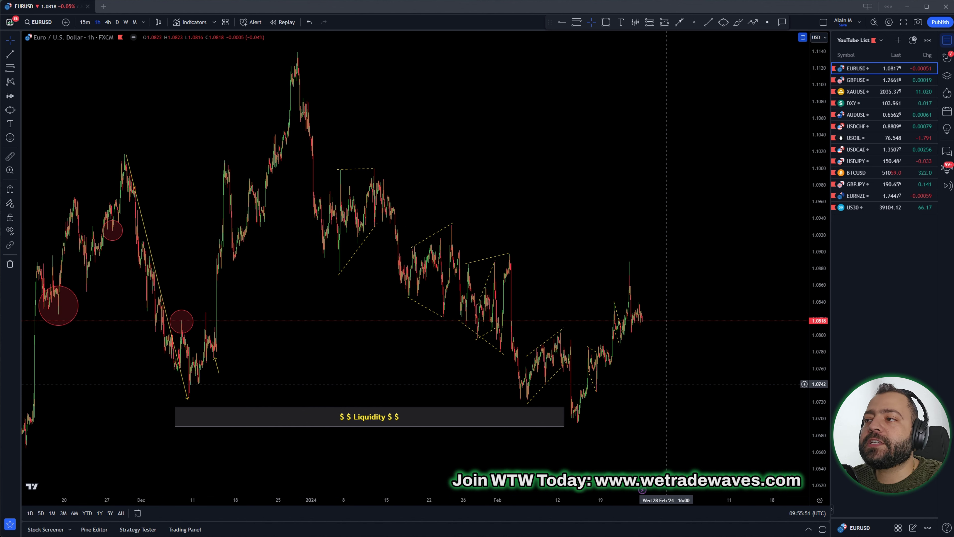
{"action": "scroll", "coordinate": [679, 382], "scroll_direction": "up", "scroll_amount": 1}
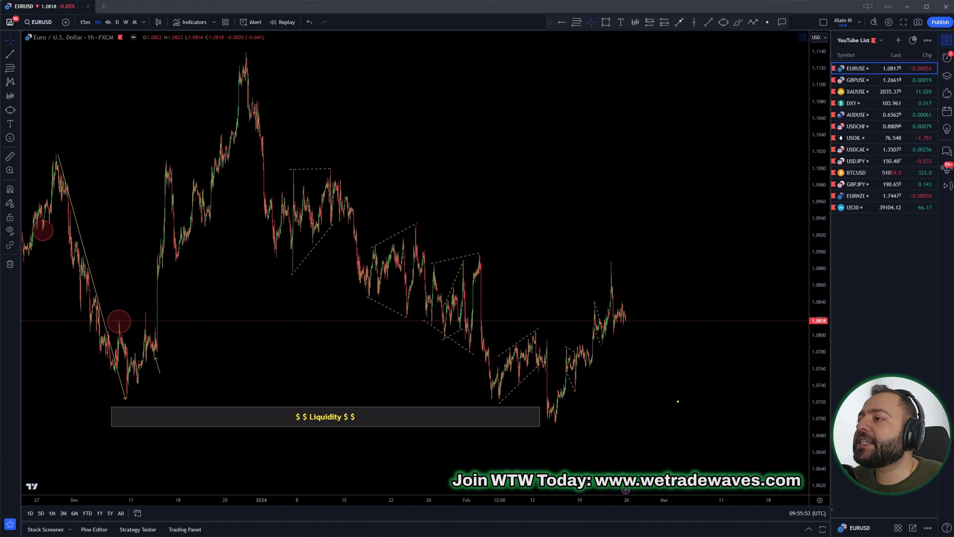
{"action": "mouse_move", "coordinate": [613, 328]}
{"action": "left_mouse_down"}
{"action": "mouse_move", "coordinate": [636, 300]}
{"action": "mouse_move", "coordinate": [660, 339]}
{"action": "left_mouse_up"}
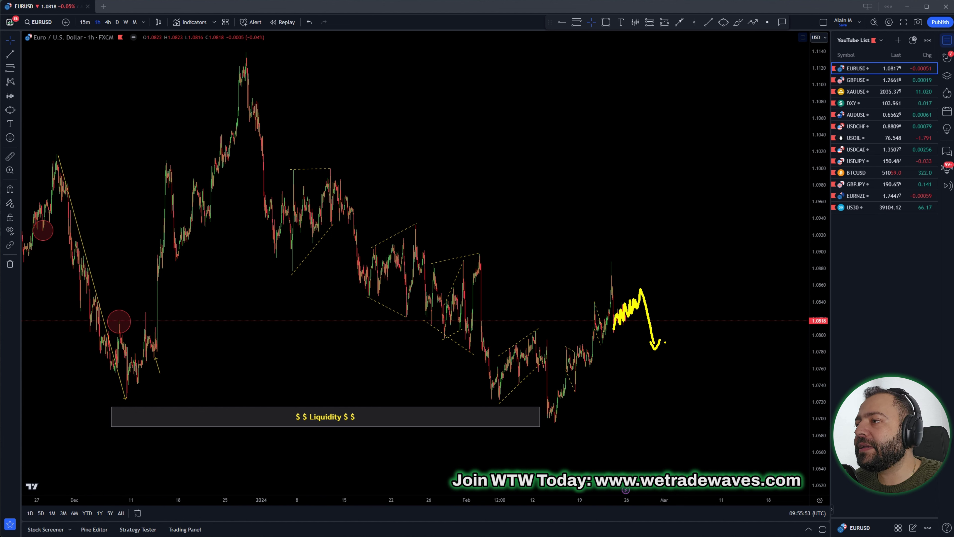
{"action": "left_click_drag", "start_coordinate": [660, 343], "coordinate": [703, 241]}
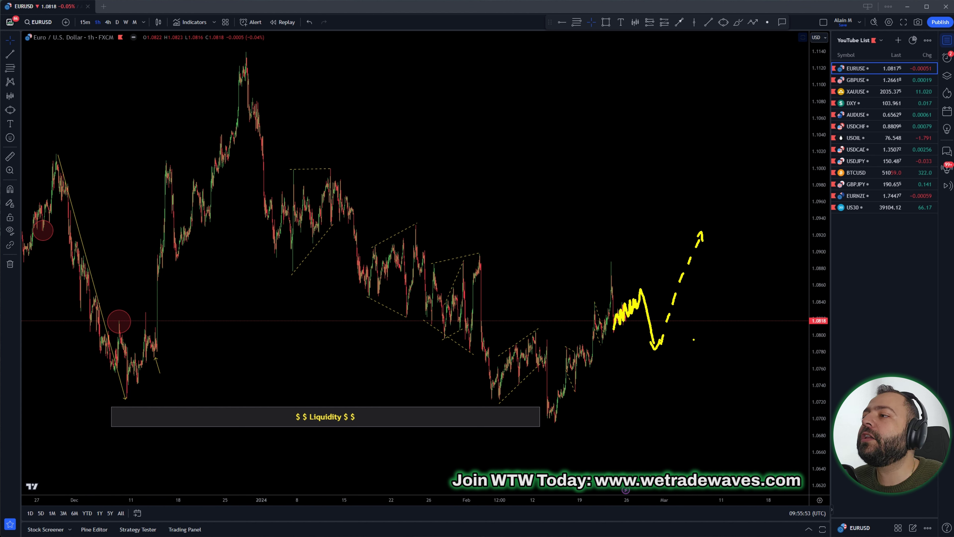
{"action": "left_click_drag", "start_coordinate": [694, 341], "coordinate": [690, 307]}
{"action": "left_click_drag", "start_coordinate": [701, 315], "coordinate": [710, 285]}
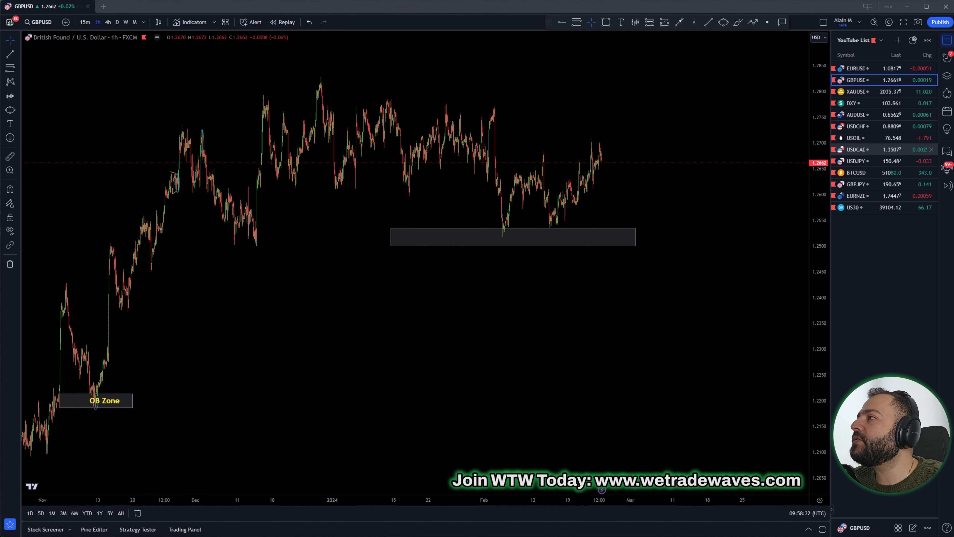
View the USDCHF chart for comparison and return to GBPUSD.
{"action": "left_click", "coordinate": [864, 126]}
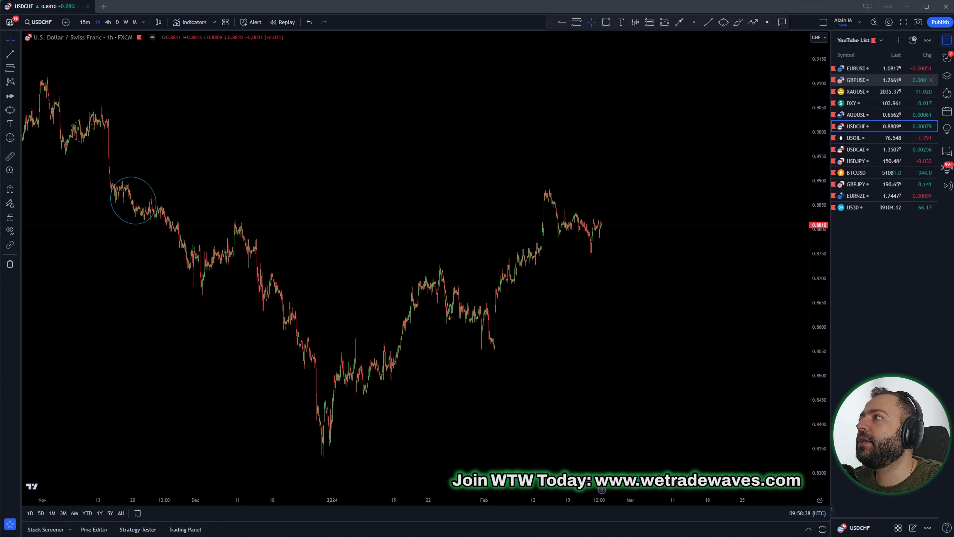
{"action": "left_click", "coordinate": [860, 80]}
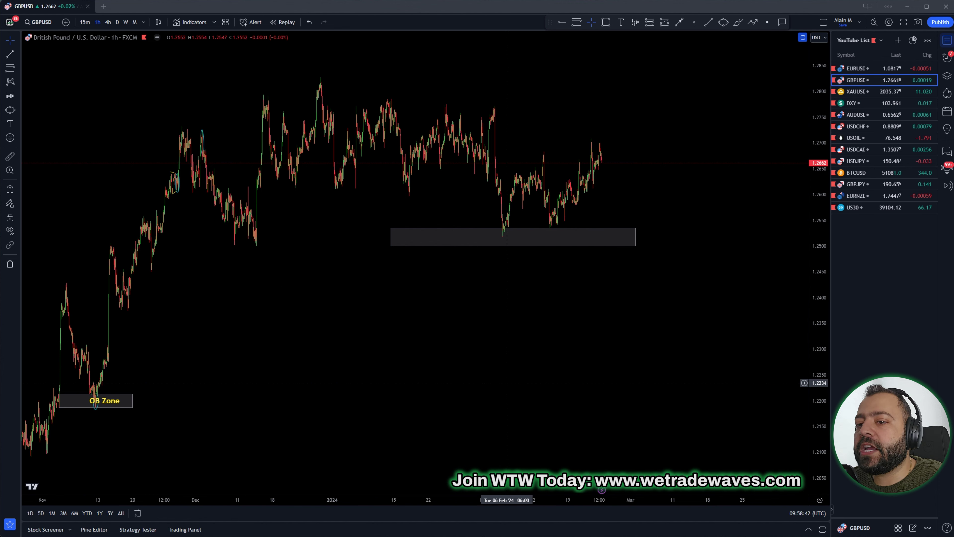
Check the general channel of the WeTradeWAVES workspace in Slack and return to the GBPUSD chart.
{"action": "key", "text": "alt+Tab"}
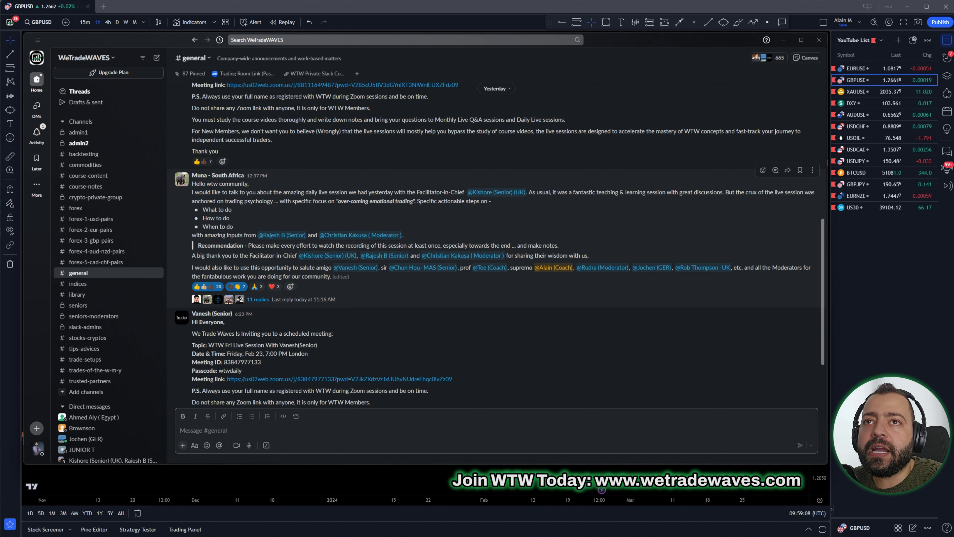
{"action": "key", "text": "alt+Tab"}
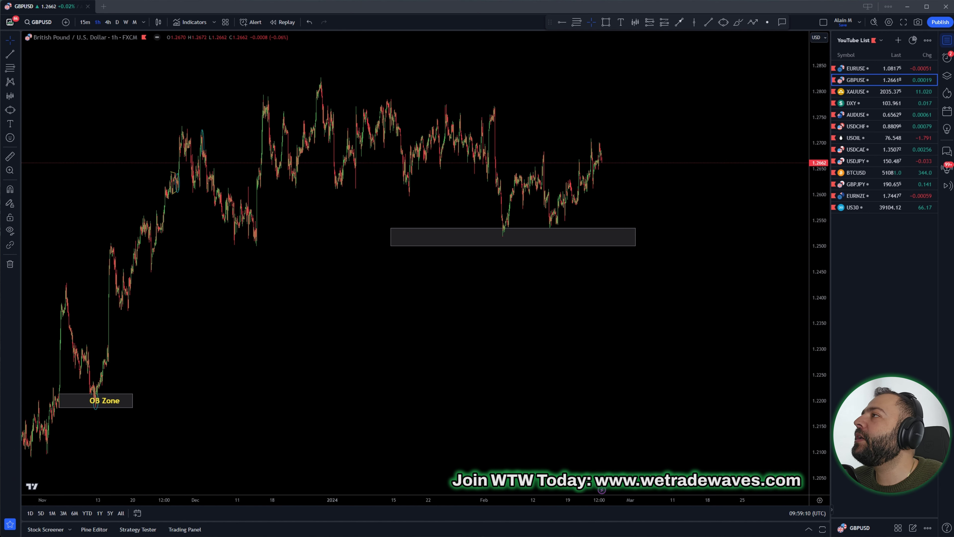
Load the Other Pairs watchlist and view the CADJPY chart.
{"action": "left_click", "coordinate": [859, 40]}
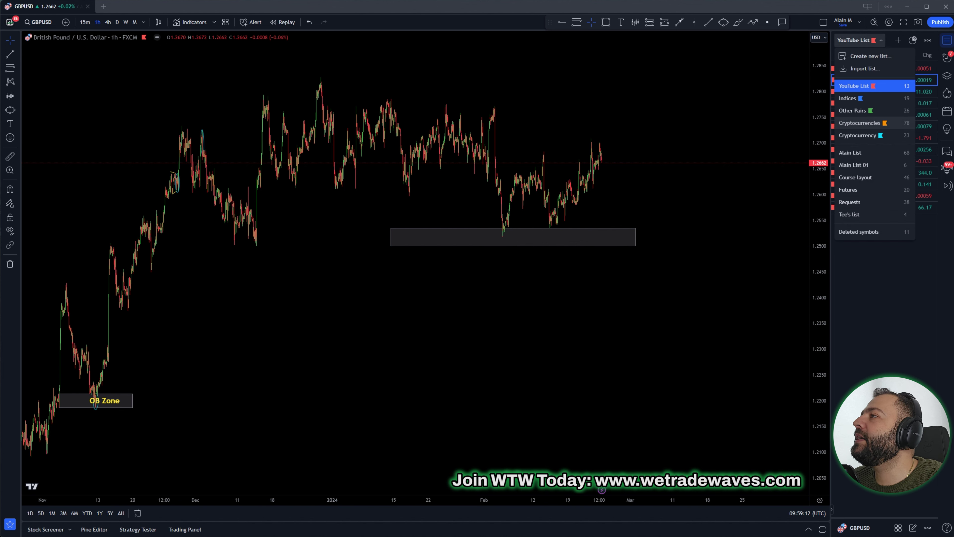
{"action": "left_click", "coordinate": [852, 111]}
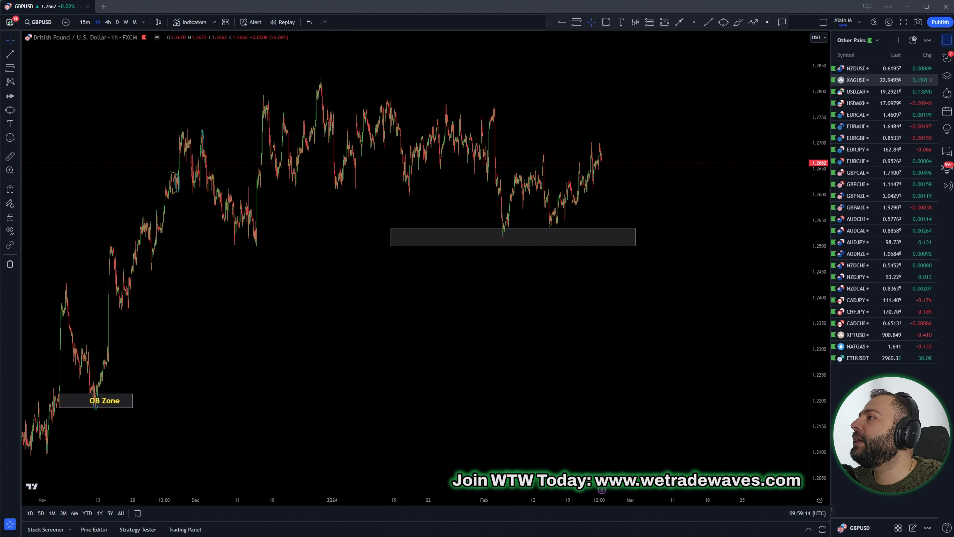
{"action": "left_click", "coordinate": [875, 300]}
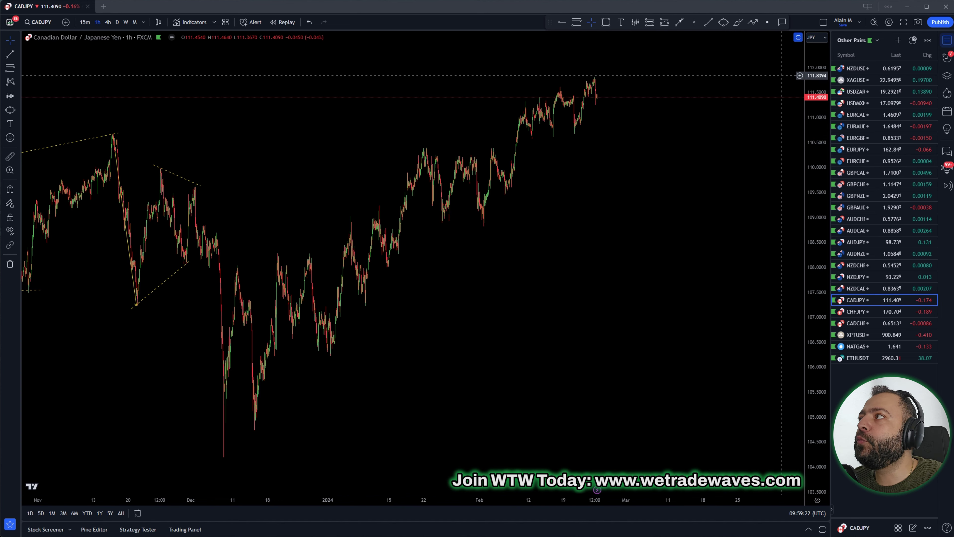
Restore the YouTube List watchlist and enlarge the GBPUSD chart around the February lows and the grey zone.
{"action": "left_click", "coordinate": [852, 40]}
{"action": "left_click", "coordinate": [853, 86]}
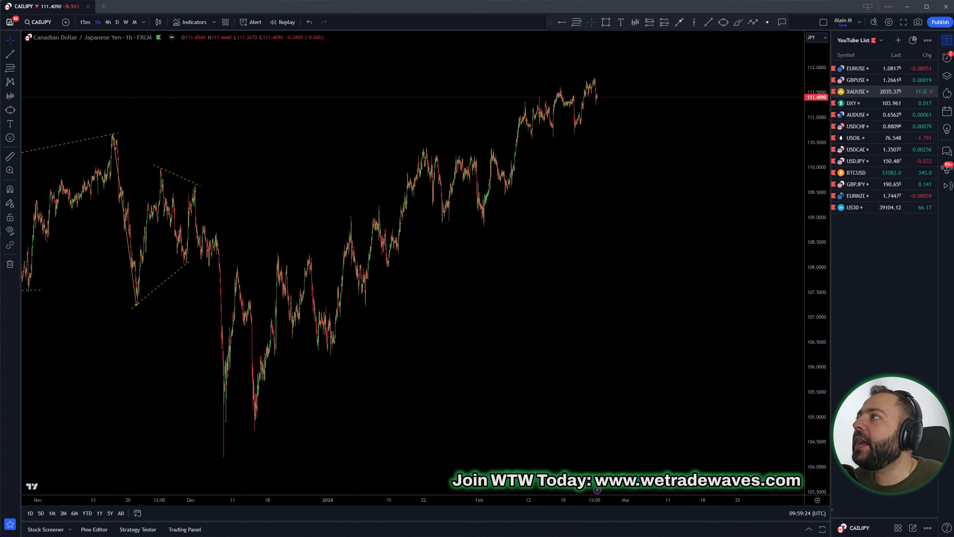
{"action": "left_click", "coordinate": [856, 79]}
{"action": "scroll", "coordinate": [700, 263], "scroll_direction": "up", "scroll_amount": 5}
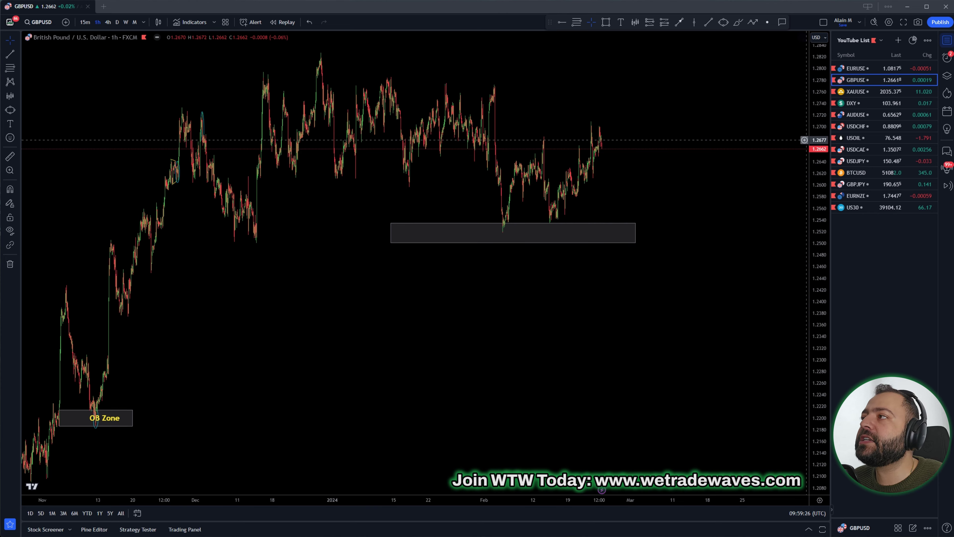
{"action": "scroll", "coordinate": [466, 244], "scroll_direction": "up", "scroll_amount": 2}
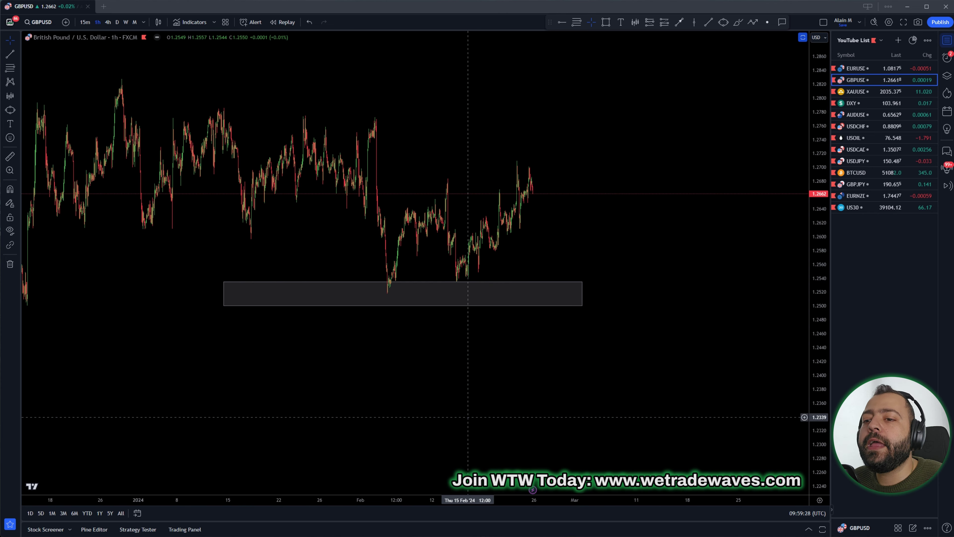
Switch to Slack and circle the general-channel message recommending the live session on overcoming emotional trading, clearing the mark at the end.
{"action": "key", "text": "alt+Tab"}
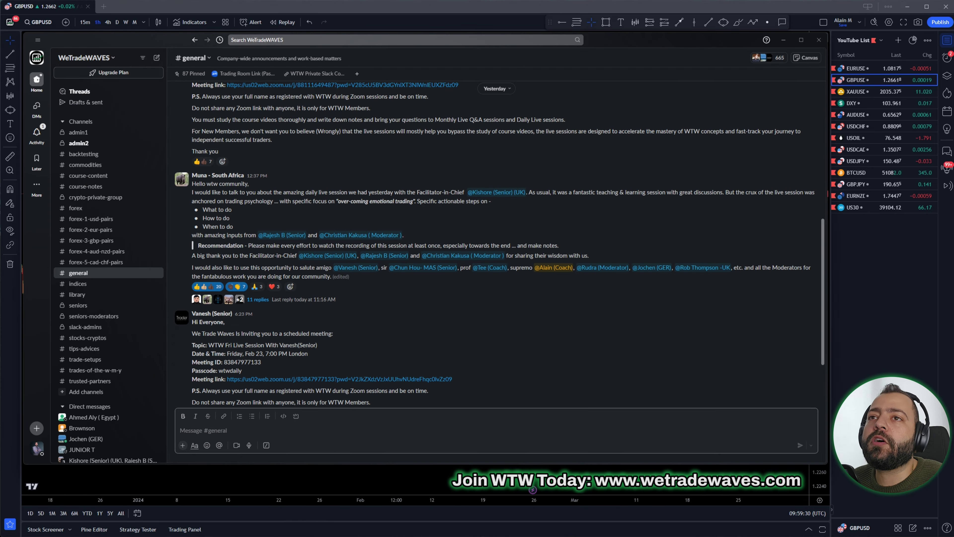
{"action": "mouse_move", "coordinate": [206, 170]}
{"action": "left_mouse_down"}
{"action": "mouse_move", "coordinate": [190, 279]}
{"action": "mouse_move", "coordinate": [461, 345]}
{"action": "mouse_move", "coordinate": [741, 329]}
{"action": "mouse_move", "coordinate": [826, 205]}
{"action": "mouse_move", "coordinate": [486, 152]}
{"action": "mouse_move", "coordinate": [201, 165]}
{"action": "left_mouse_up"}
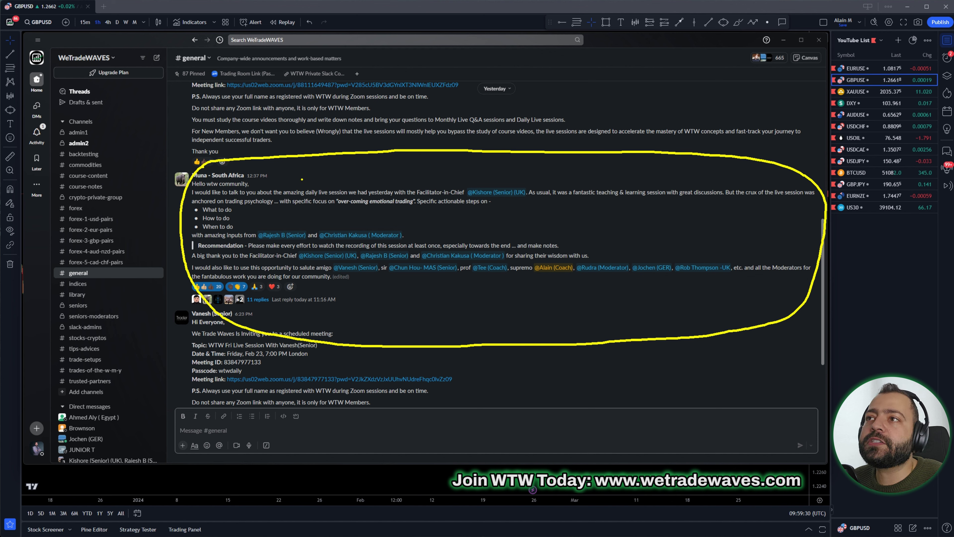
{"action": "key", "text": "Escape"}
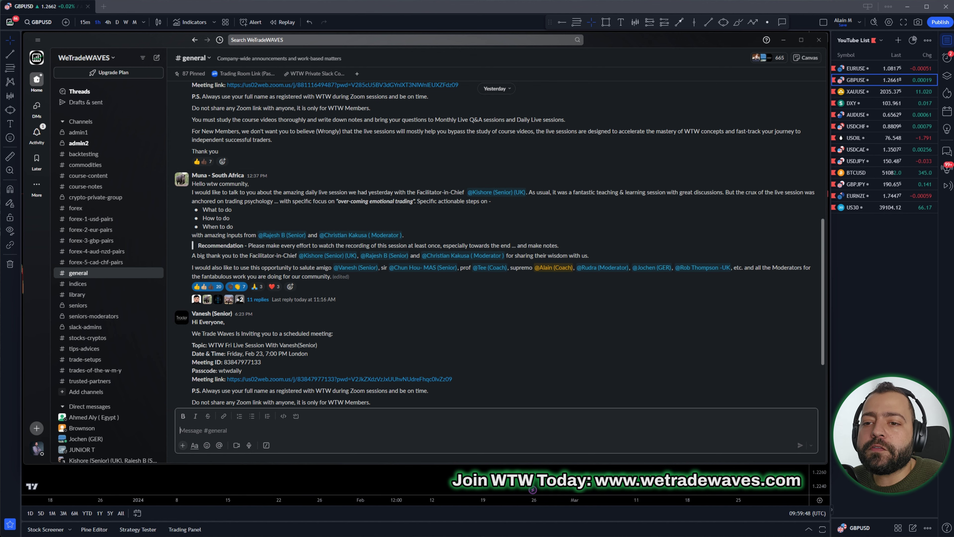
Show the We Trade Waves YouTube channel and its "$82,134 Profits Trading Forex In 3 Months" video, and return to Slack.
{"action": "key", "text": "alt+Tab"}
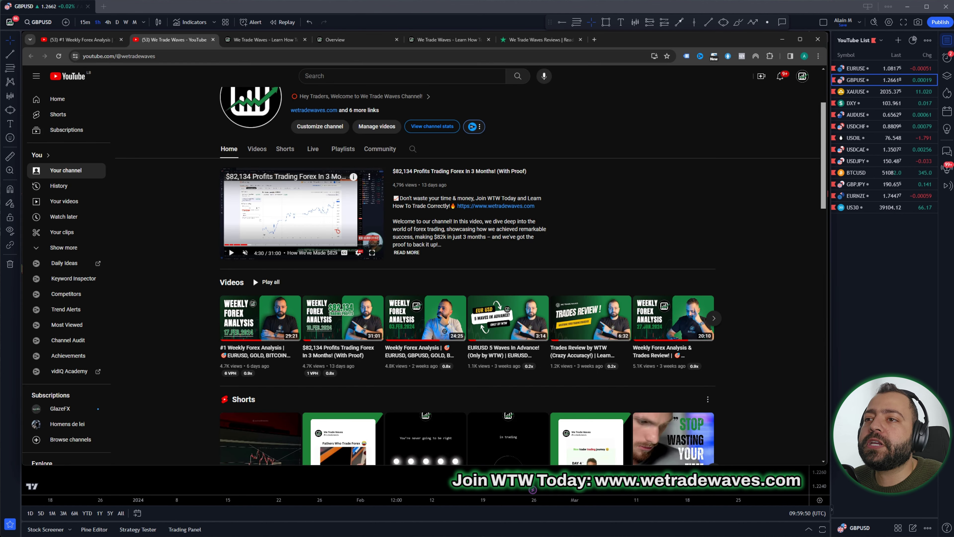
{"action": "mouse_move", "coordinate": [343, 317]}
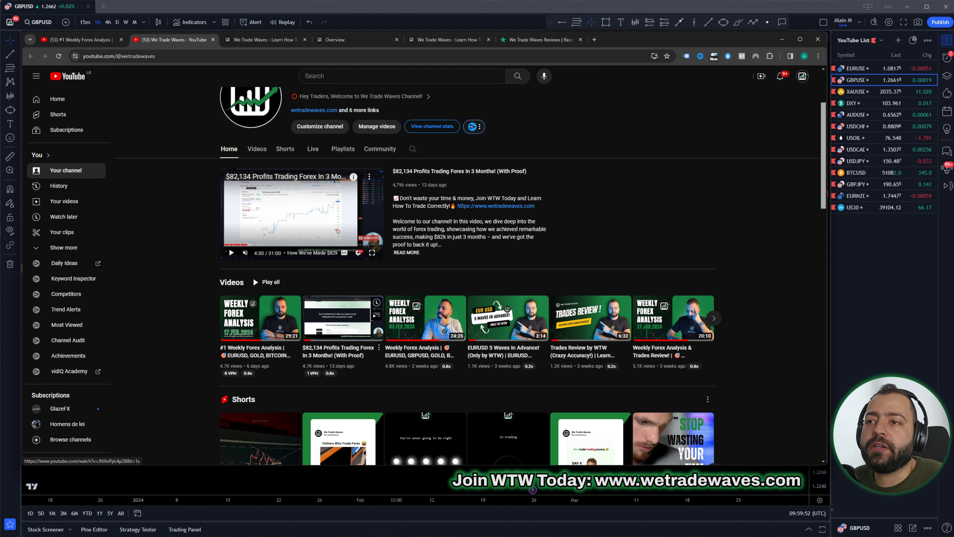
{"action": "key", "text": "alt+Tab"}
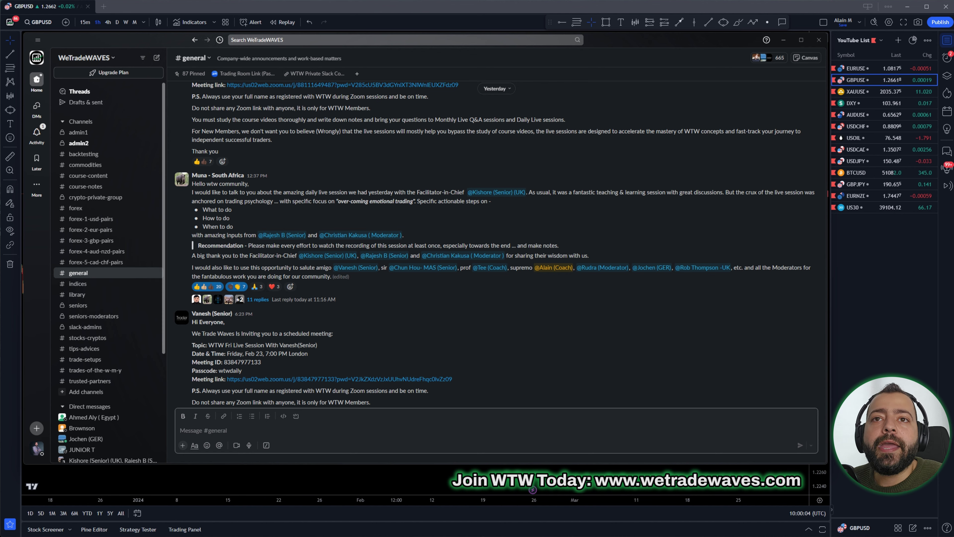
Open the indices channel, view the US30 sell position screenshot at full size, and close the preview.
{"action": "key", "text": "alt+Down"}
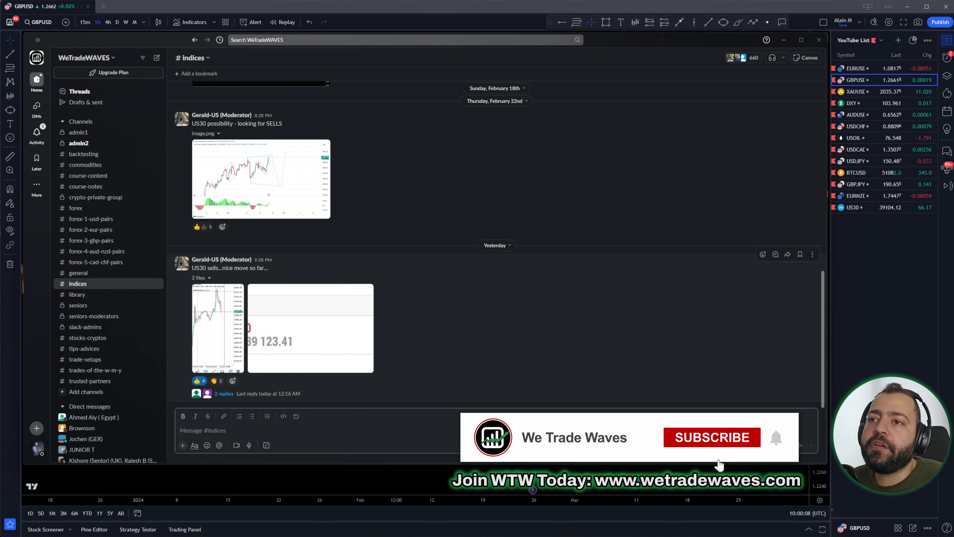
{"action": "left_click", "coordinate": [311, 328]}
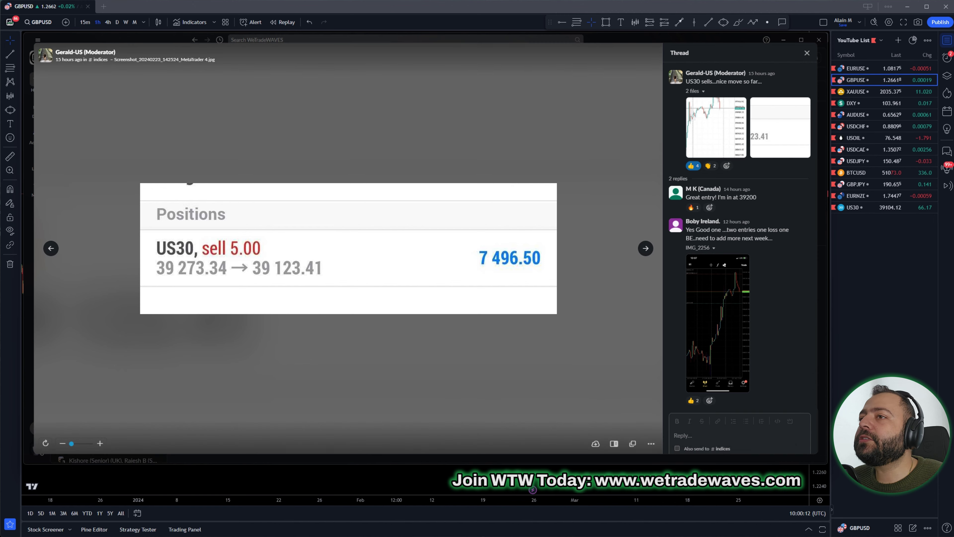
{"action": "key", "text": "Escape"}
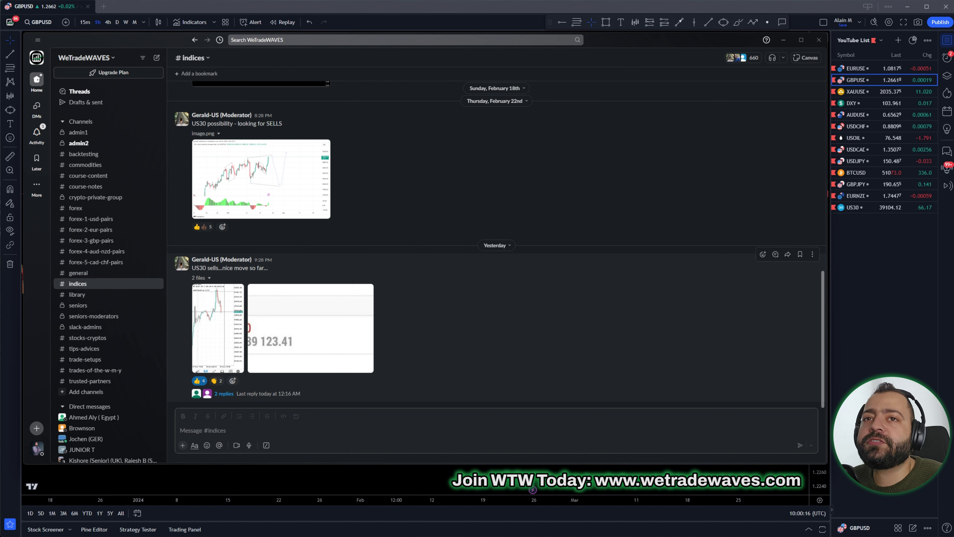
Open the forex channel, read the replies to the XAUUSD buy position post, and close the thread.
{"action": "left_click", "coordinate": [75, 208]}
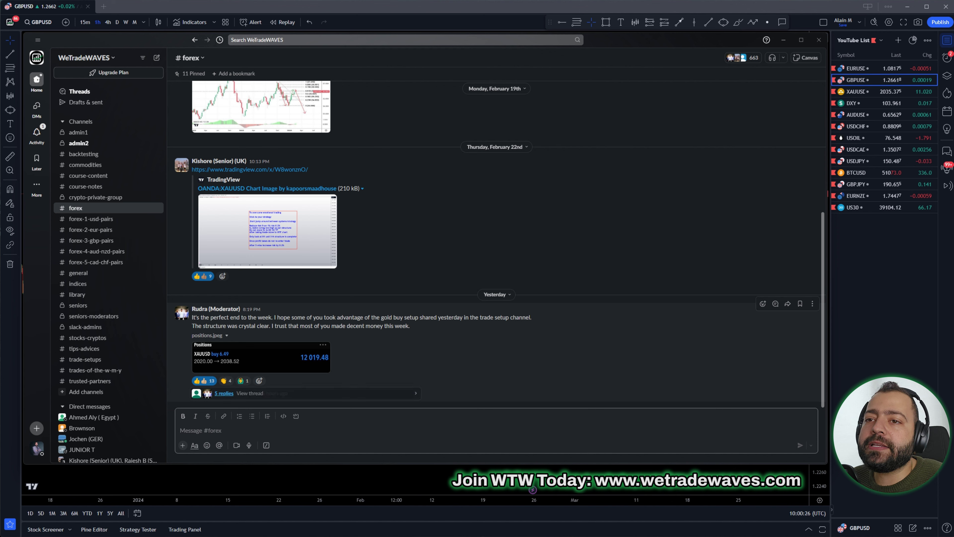
{"action": "left_click", "coordinate": [224, 393]}
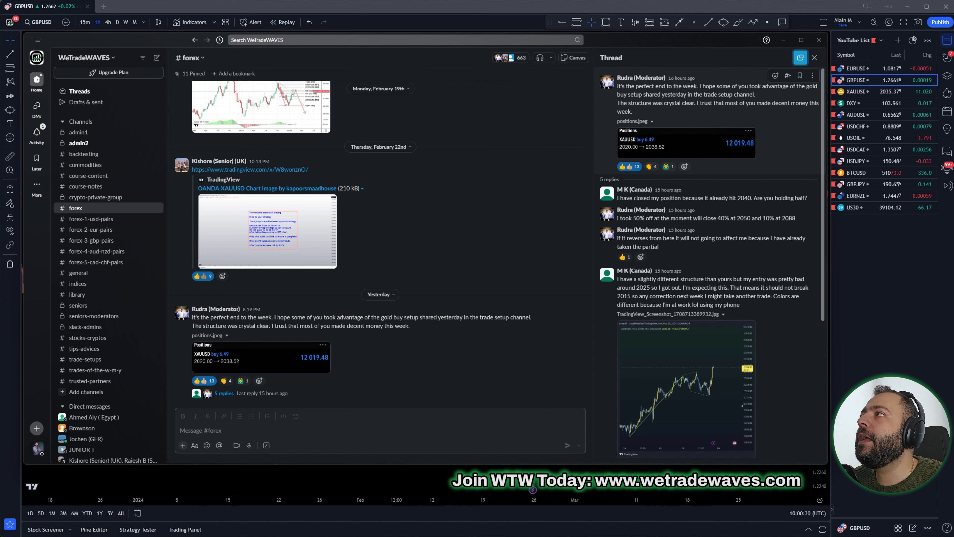
{"action": "left_click", "coordinate": [814, 58]}
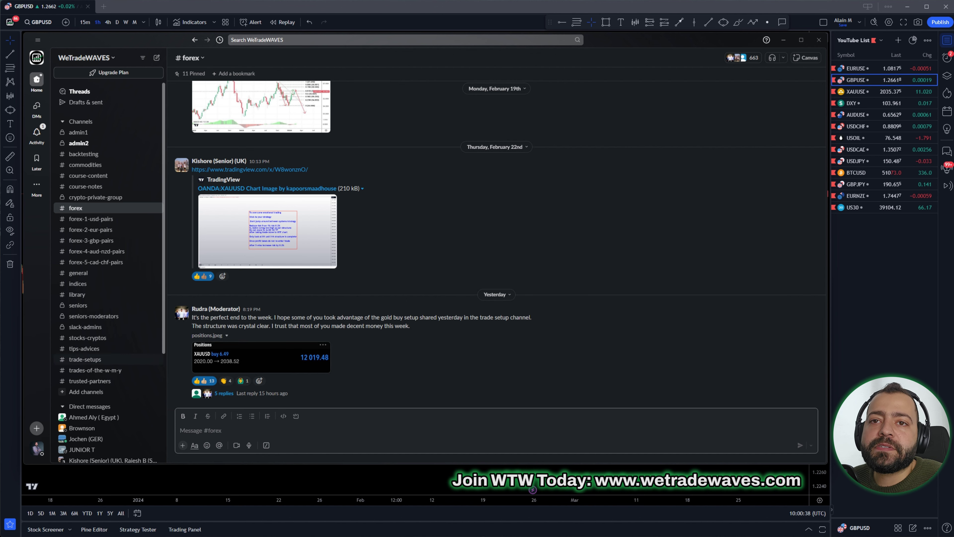
Show the gold expanding flat post in the trade-setups channel, compare it with the enlarged XAUUSD chart, and return to GBPUSD.
{"action": "left_click", "coordinate": [85, 359]}
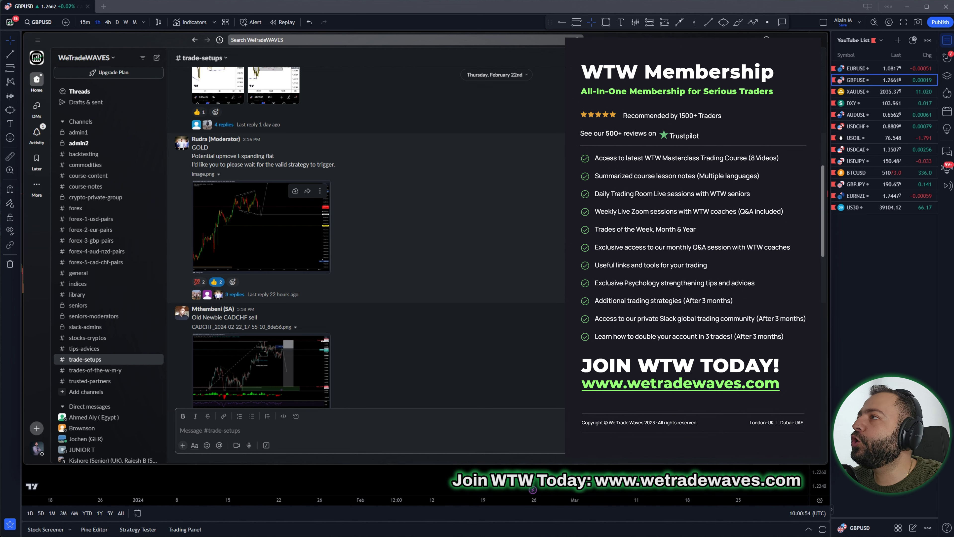
{"action": "left_click", "coordinate": [853, 91]}
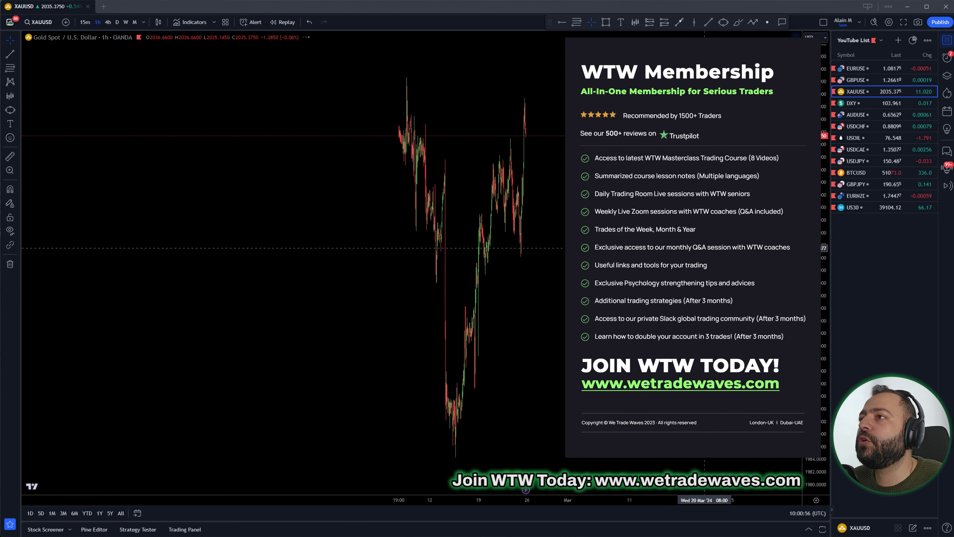
{"action": "scroll", "coordinate": [593, 290], "scroll_direction": "up", "scroll_amount": 5}
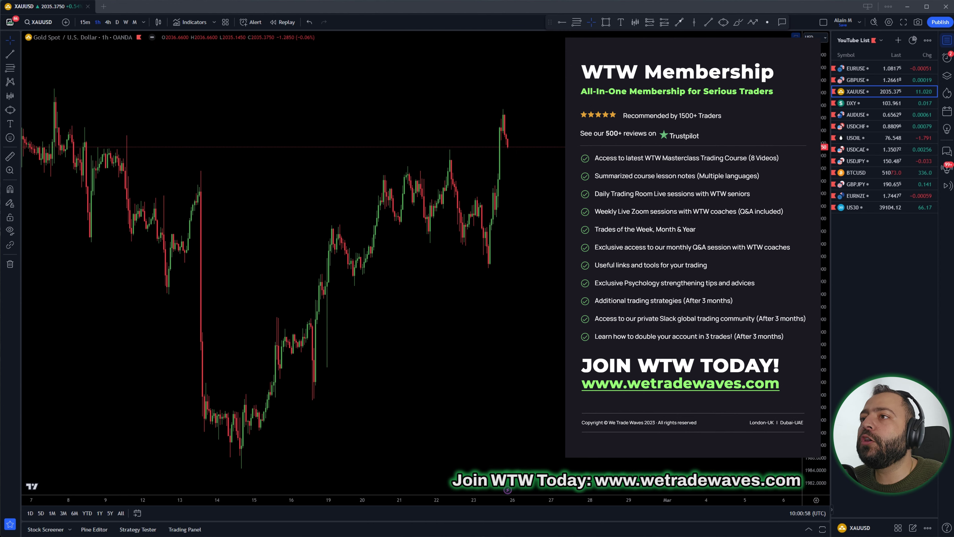
{"action": "mouse_move", "coordinate": [452, 183]}
{"action": "left_mouse_down"}
{"action": "mouse_move", "coordinate": [476, 241]}
{"action": "mouse_move", "coordinate": [517, 120]}
{"action": "left_mouse_up"}
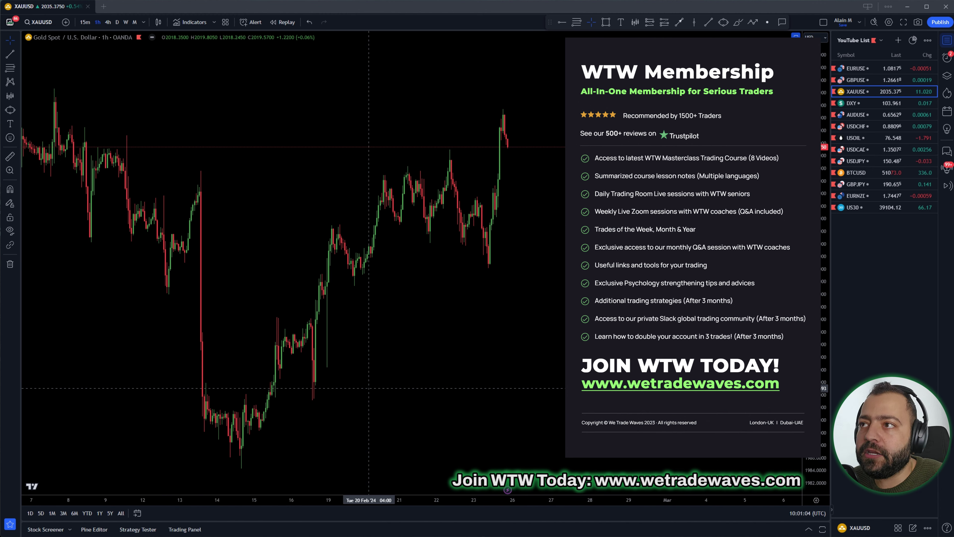
{"action": "left_click", "coordinate": [855, 80]}
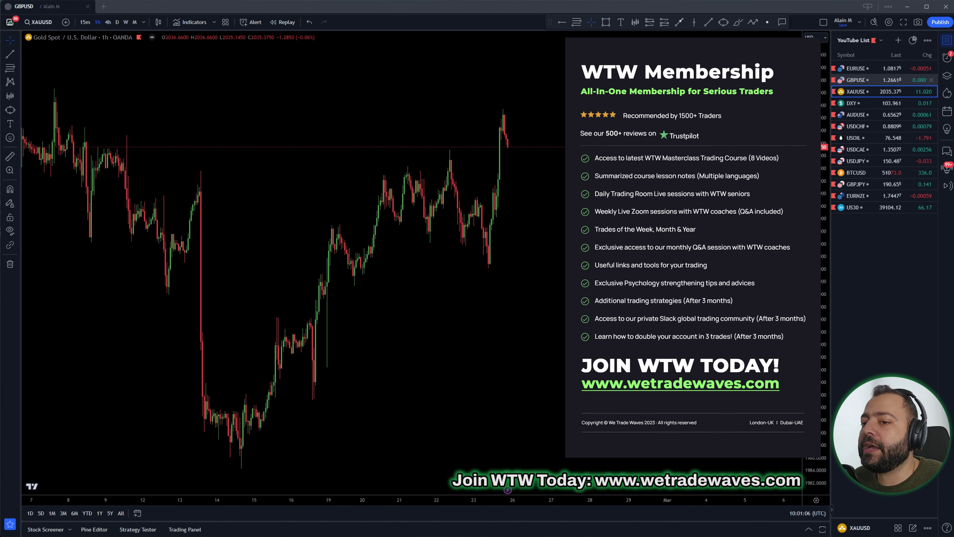
Switch back to Slack, view the gold setup's chart image from the trade-setups channel at full size, and close it.
{"action": "key", "text": "alt+Tab"}
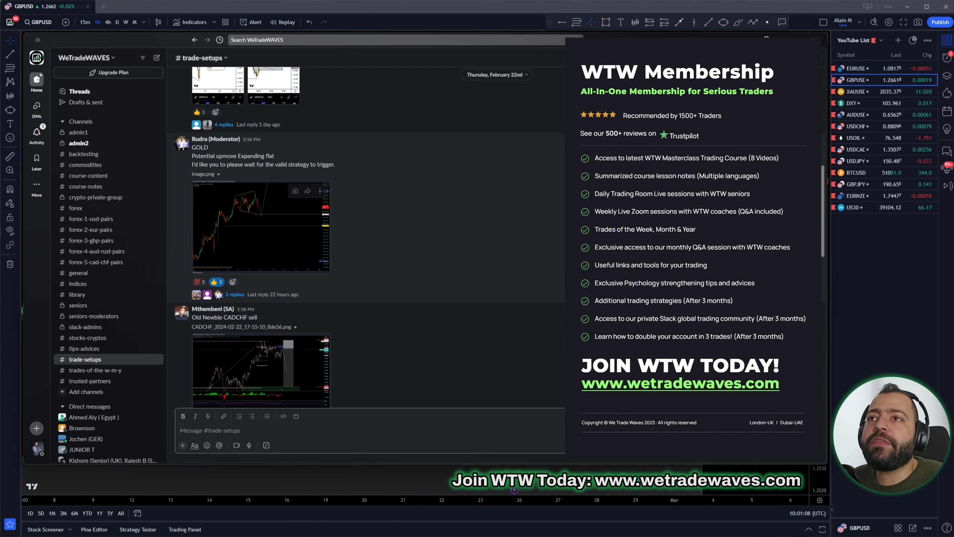
{"action": "left_click", "coordinate": [262, 225]}
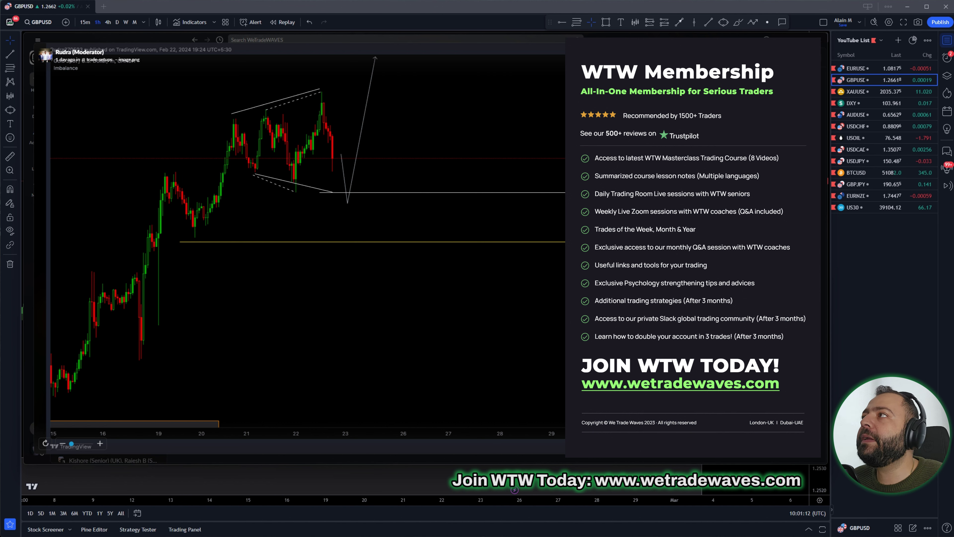
{"action": "key", "text": "Escape"}
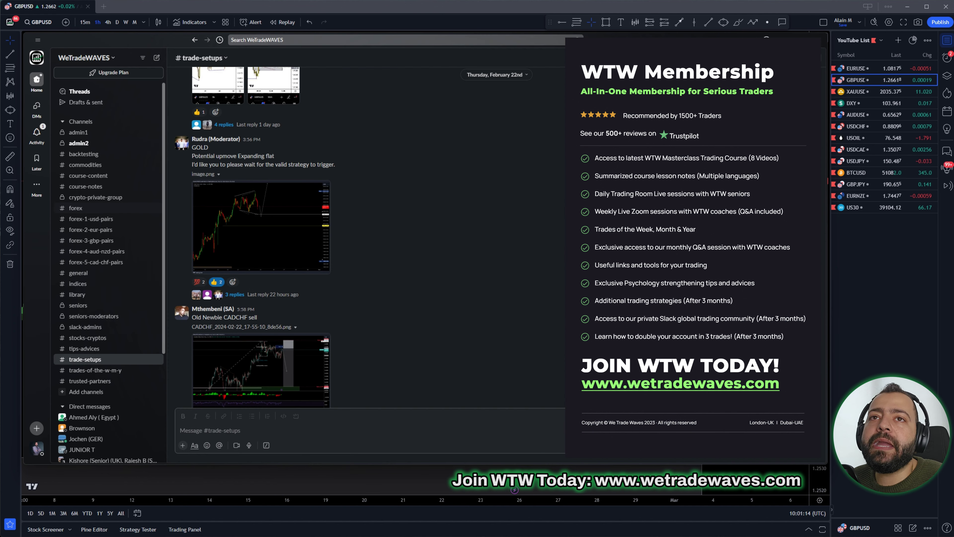
Review the earlier position posts in the forex channel and return to the GBPUSD chart by hiding Slack.
{"action": "left_click", "coordinate": [75, 208]}
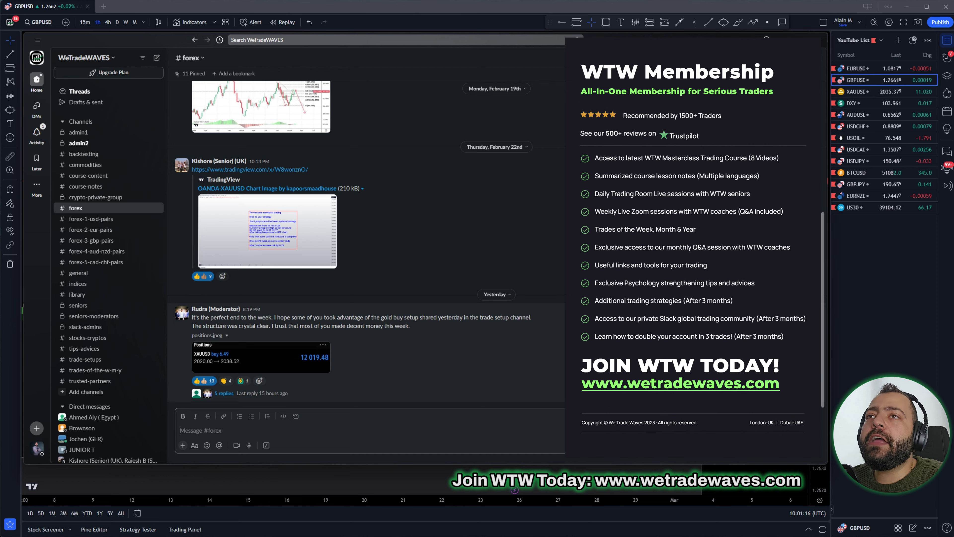
{"action": "scroll", "coordinate": [300, 241], "scroll_direction": "up", "scroll_amount": 6}
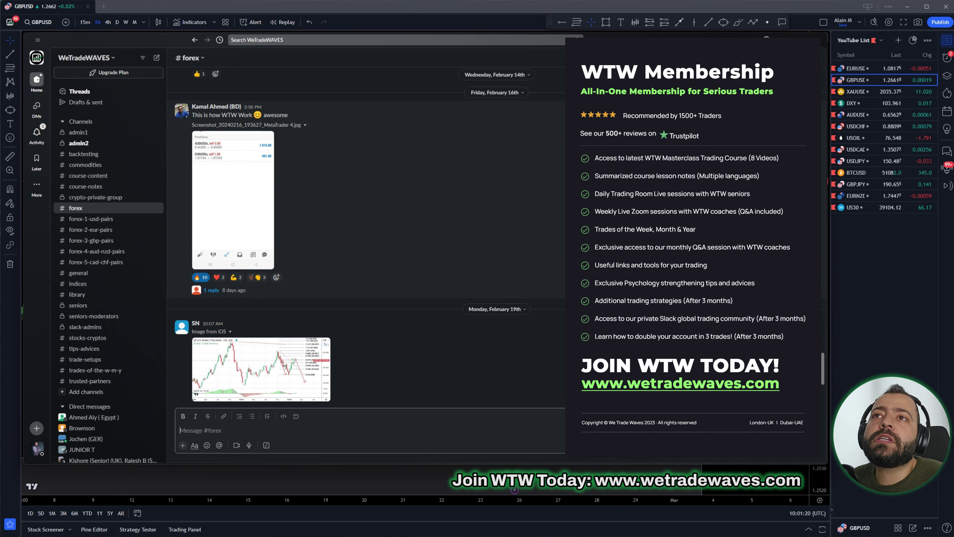
{"action": "scroll", "coordinate": [286, 240], "scroll_direction": "down", "scroll_amount": 6}
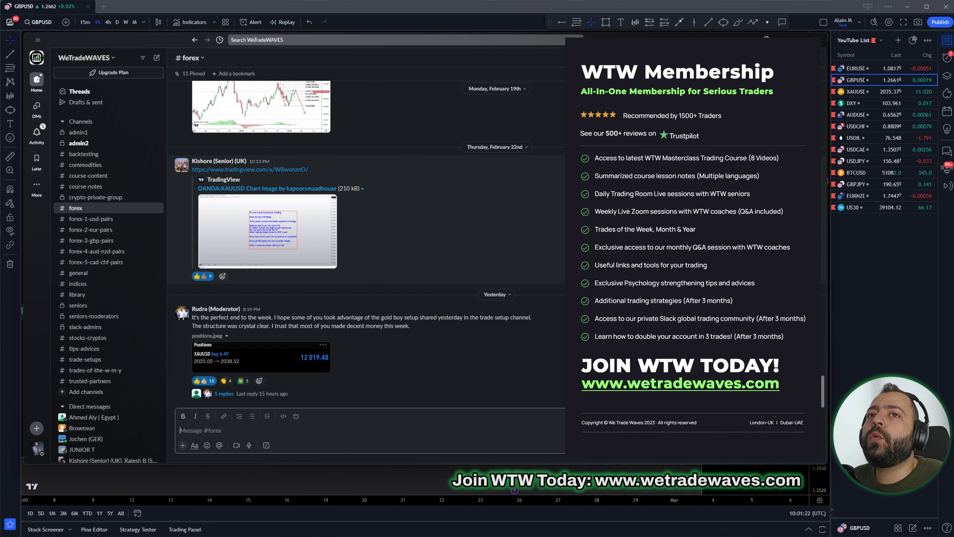
{"action": "left_click", "coordinate": [783, 35]}
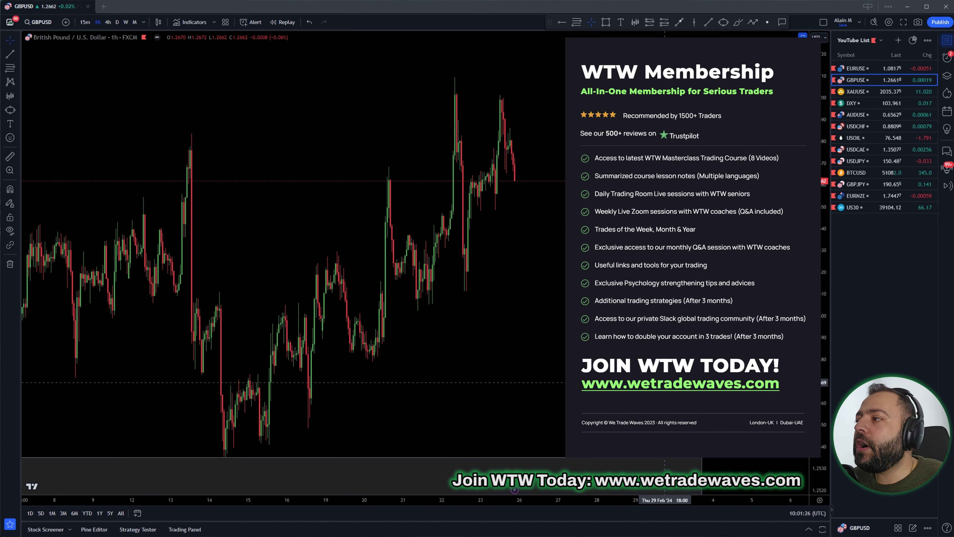
Sketch two diverging freehand lines above and below the GBPUSD price swings of early to mid February.
{"action": "scroll", "coordinate": [664, 382], "scroll_direction": "down", "scroll_amount": 5}
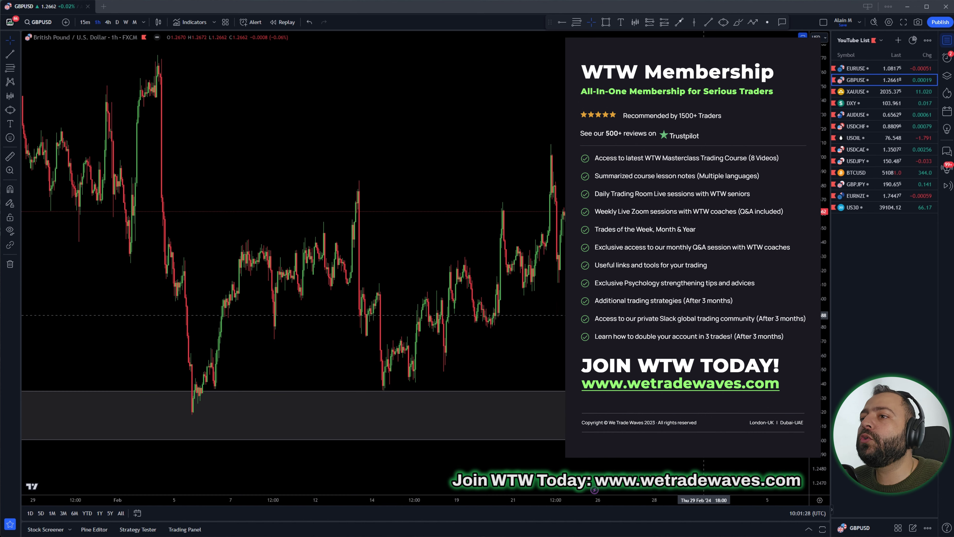
{"action": "scroll", "coordinate": [745, 308], "scroll_direction": "down", "scroll_amount": 5}
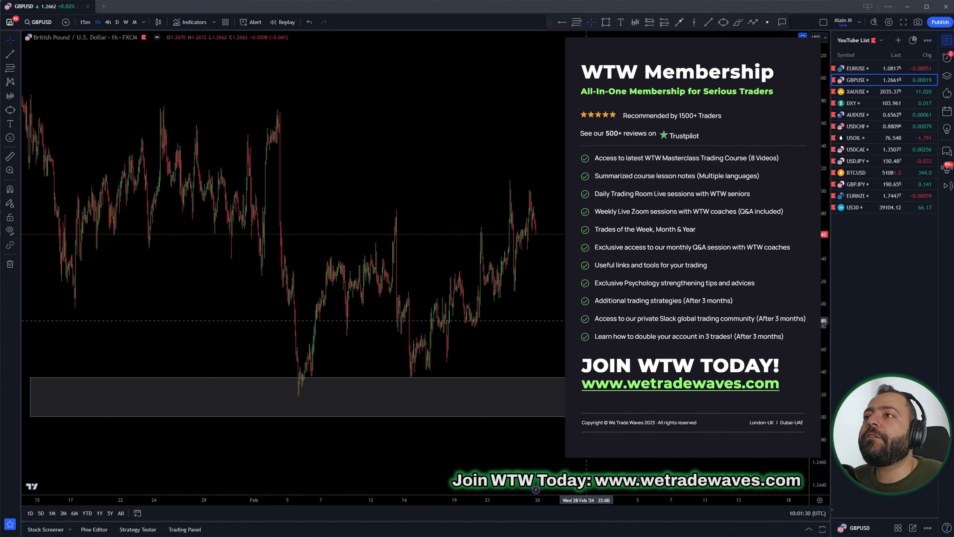
{"action": "scroll", "coordinate": [691, 313], "scroll_direction": "right", "scroll_amount": 5}
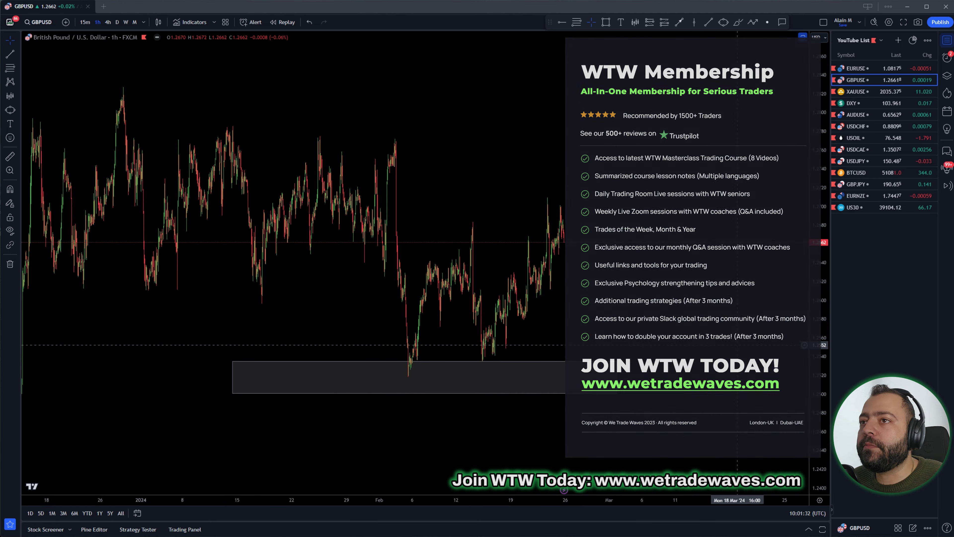
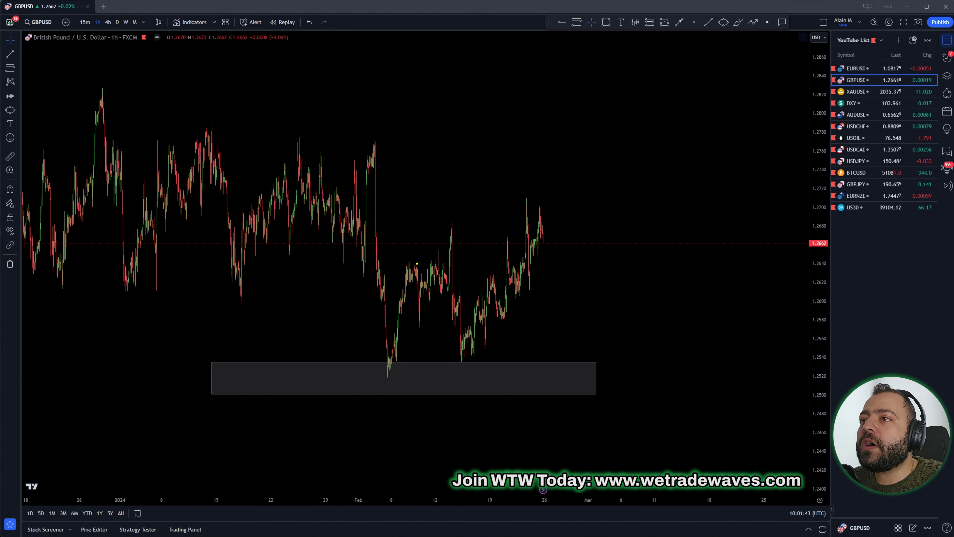
{"action": "left_click_drag", "start_coordinate": [406, 263], "coordinate": [448, 219]}
{"action": "left_click_drag", "start_coordinate": [416, 324], "coordinate": [466, 359]}
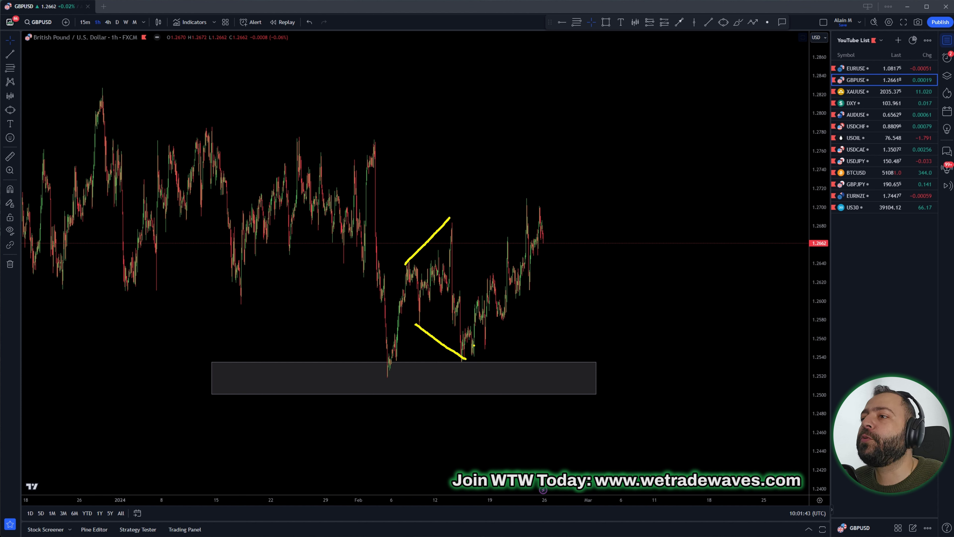
Trace the GBPUSD price path from the early-February low to the latest highs and write an underlined "WED" beside it.
{"action": "mouse_move", "coordinate": [384, 373]}
{"action": "left_mouse_down"}
{"action": "mouse_move", "coordinate": [407, 269]}
{"action": "mouse_move", "coordinate": [426, 287]}
{"action": "mouse_move", "coordinate": [450, 244]}
{"action": "mouse_move", "coordinate": [467, 363]}
{"action": "mouse_move", "coordinate": [480, 305]}
{"action": "mouse_move", "coordinate": [488, 330]}
{"action": "mouse_move", "coordinate": [493, 274]}
{"action": "mouse_move", "coordinate": [503, 326]}
{"action": "mouse_move", "coordinate": [513, 244]}
{"action": "mouse_move", "coordinate": [516, 299]}
{"action": "mouse_move", "coordinate": [523, 220]}
{"action": "mouse_move", "coordinate": [534, 258]}
{"action": "mouse_move", "coordinate": [538, 225]}
{"action": "left_mouse_up"}
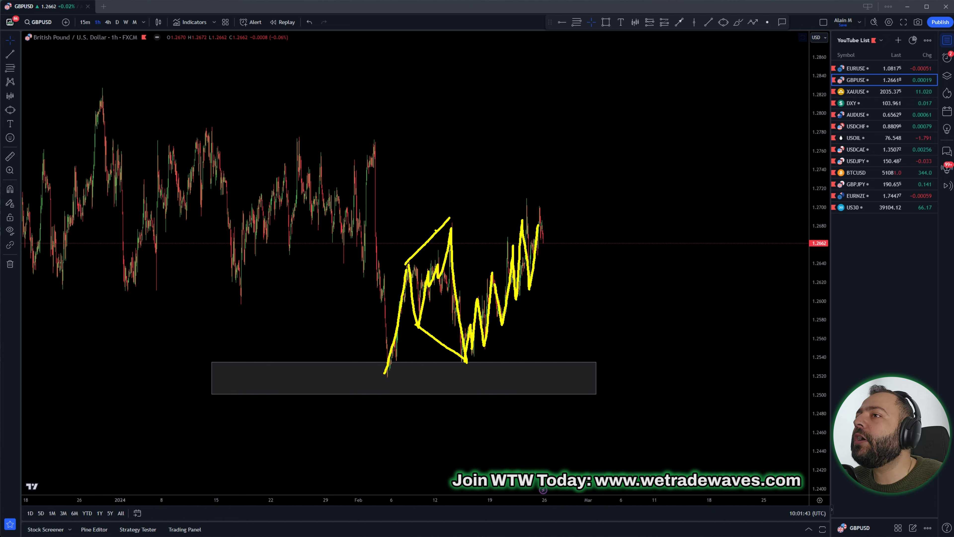
{"action": "mouse_move", "coordinate": [603, 291]}
{"action": "left_mouse_down"}
{"action": "mouse_move", "coordinate": [639, 287]}
{"action": "mouse_move", "coordinate": [653, 266]}
{"action": "mouse_move", "coordinate": [656, 286]}
{"action": "left_mouse_up"}
{"action": "left_click_drag", "start_coordinate": [626, 310], "coordinate": [708, 278]}
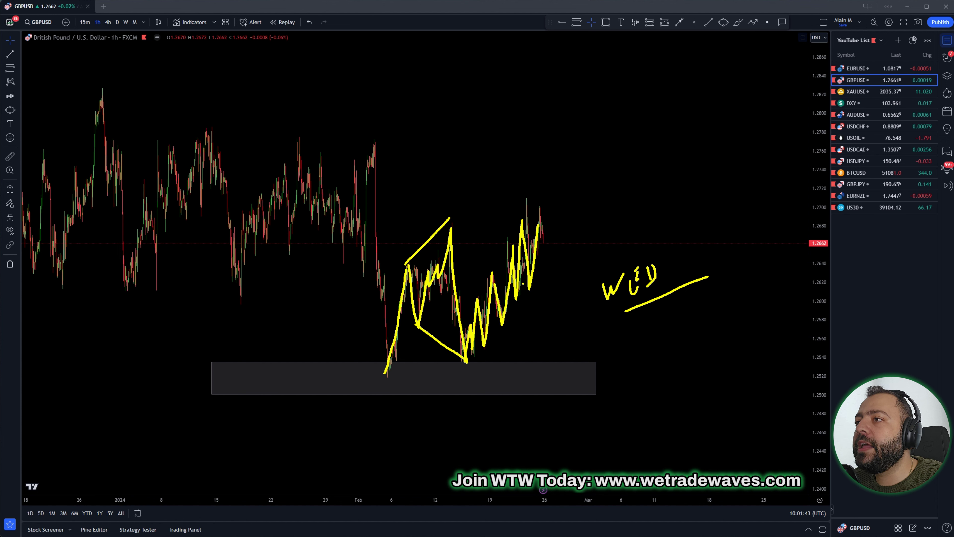
Mark the latest GBPUSD upswing and its low with freehand strokes, and clear all the drawings from the chart.
{"action": "mouse_move", "coordinate": [518, 286]}
{"action": "left_mouse_down"}
{"action": "mouse_move", "coordinate": [522, 293]}
{"action": "mouse_move", "coordinate": [530, 185]}
{"action": "left_mouse_up"}
{"action": "mouse_move", "coordinate": [731, 213]}
{"action": "left_mouse_down"}
{"action": "mouse_move", "coordinate": [771, 211]}
{"action": "mouse_move", "coordinate": [785, 222]}
{"action": "mouse_move", "coordinate": [837, 213]}
{"action": "mouse_move", "coordinate": [815, 203]}
{"action": "left_mouse_up"}
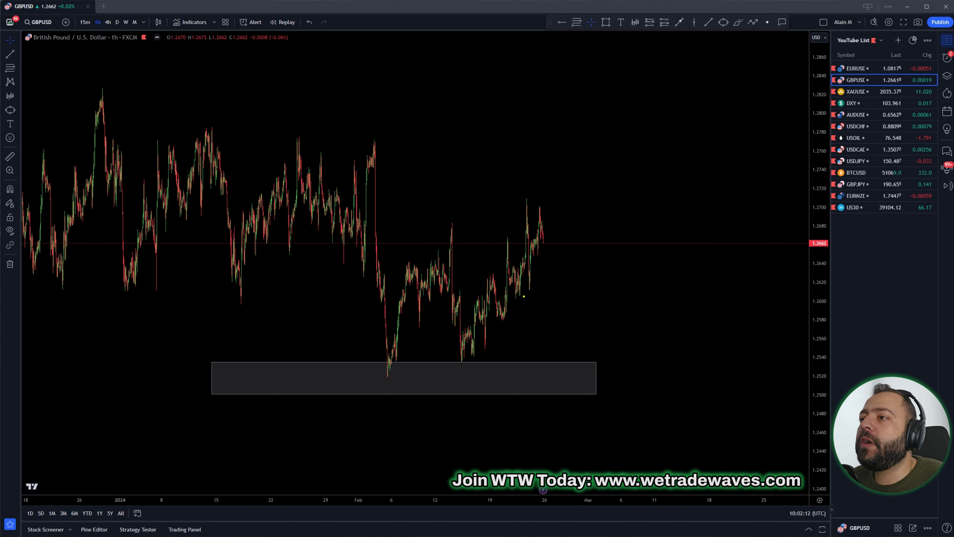
{"action": "mouse_move", "coordinate": [522, 296]}
{"action": "left_mouse_down"}
{"action": "mouse_move", "coordinate": [523, 199]}
{"action": "mouse_move", "coordinate": [531, 273]}
{"action": "mouse_move", "coordinate": [547, 262]}
{"action": "left_mouse_up"}
{"action": "key", "text": "Escape"}
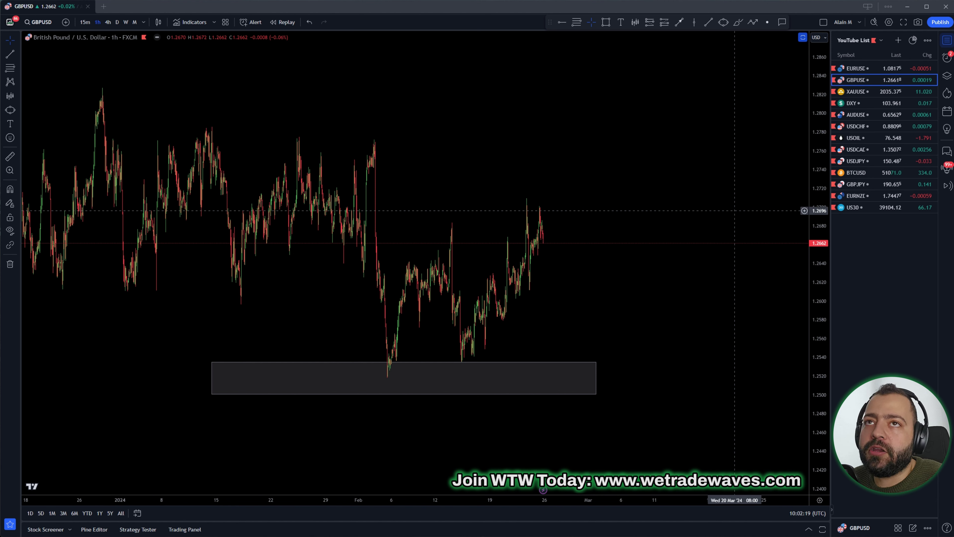
Switch to the browser and open the Monthly Q&A section of the We Trade Waves member dashboard.
{"action": "key", "text": "alt+Tab"}
{"action": "left_click", "coordinate": [338, 40]}
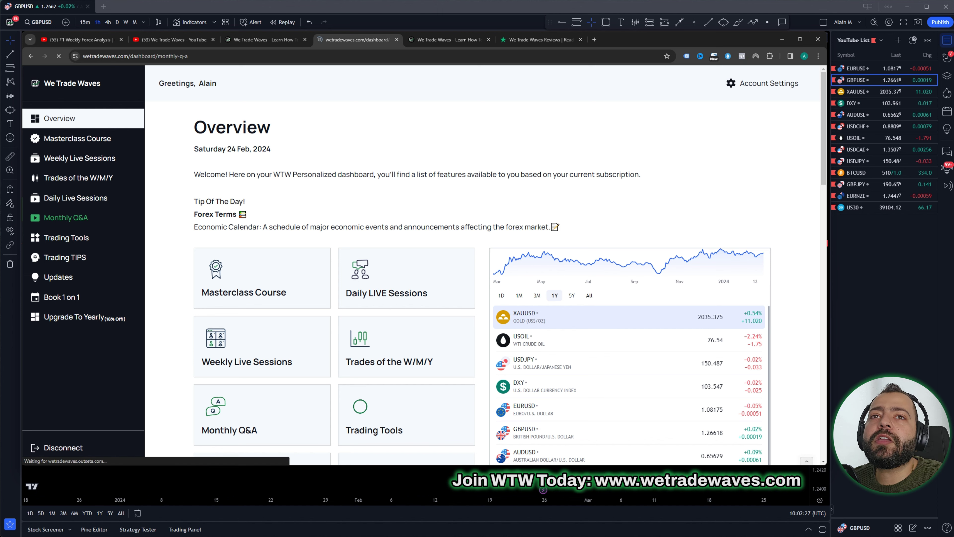
{"action": "left_click", "coordinate": [66, 217]}
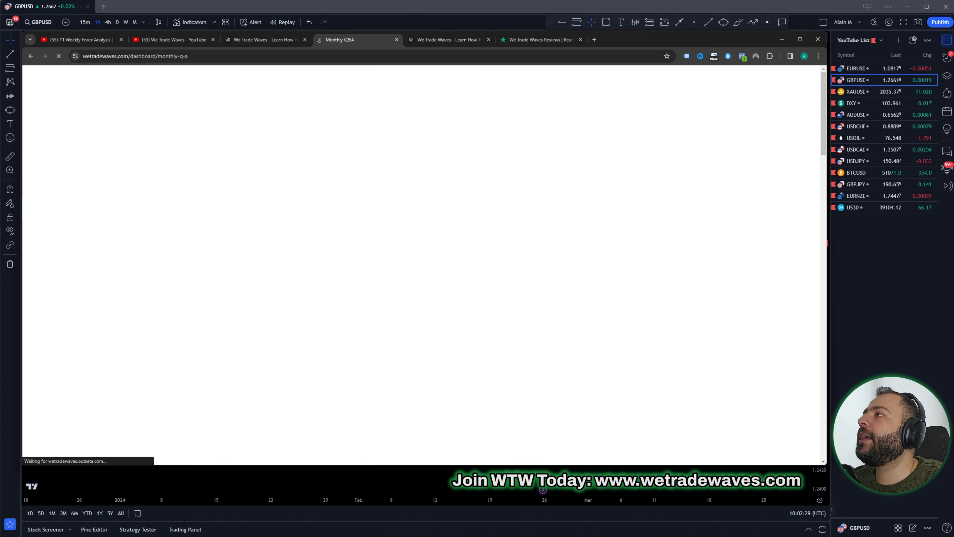
Circle the Feb 2024 Q&A Session entry in the Recordings Archive, clear the mark, and browse the older session recordings.
{"action": "scroll", "coordinate": [484, 263], "scroll_direction": "down", "scroll_amount": 6}
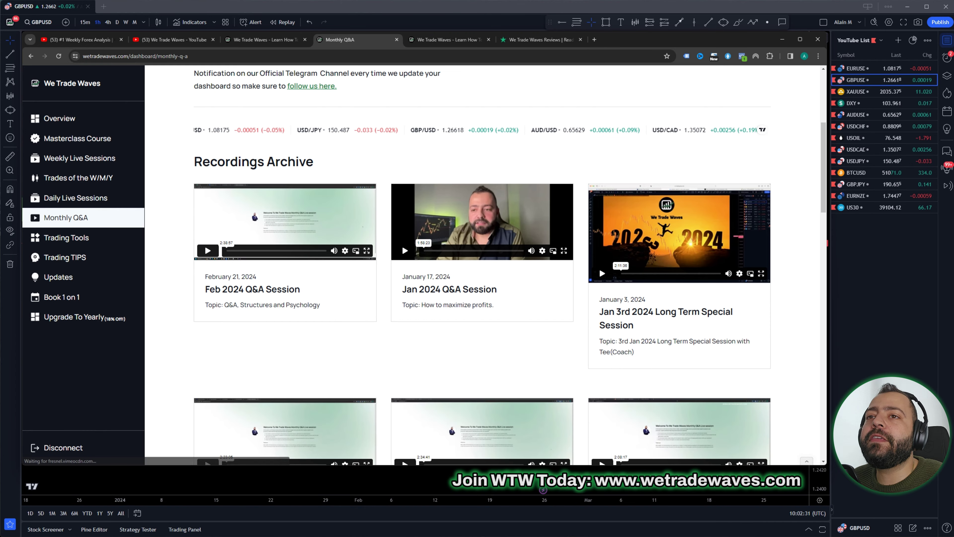
{"action": "mouse_move", "coordinate": [211, 269]}
{"action": "left_mouse_down"}
{"action": "mouse_move", "coordinate": [217, 333]}
{"action": "mouse_move", "coordinate": [325, 326]}
{"action": "mouse_move", "coordinate": [270, 260]}
{"action": "mouse_move", "coordinate": [202, 263]}
{"action": "left_mouse_up"}
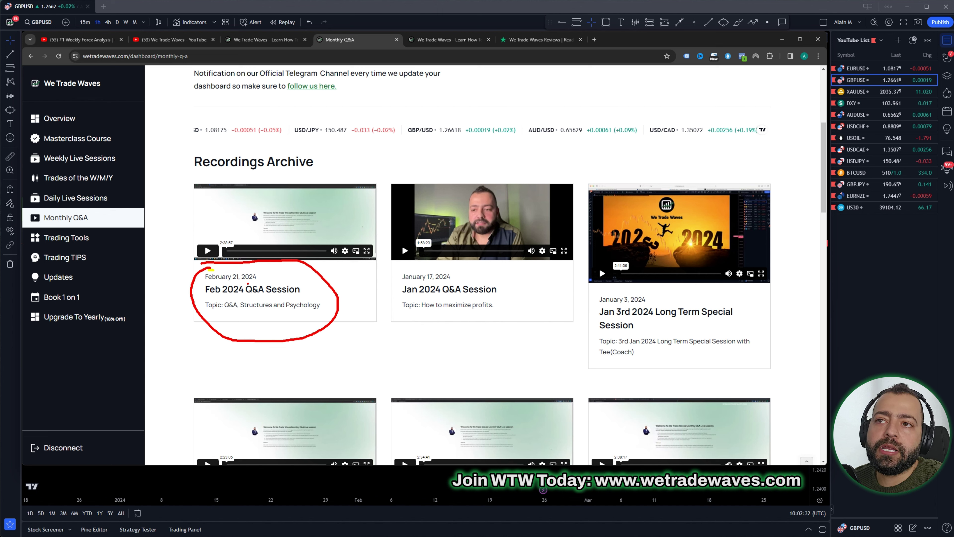
{"action": "key", "text": "Escape"}
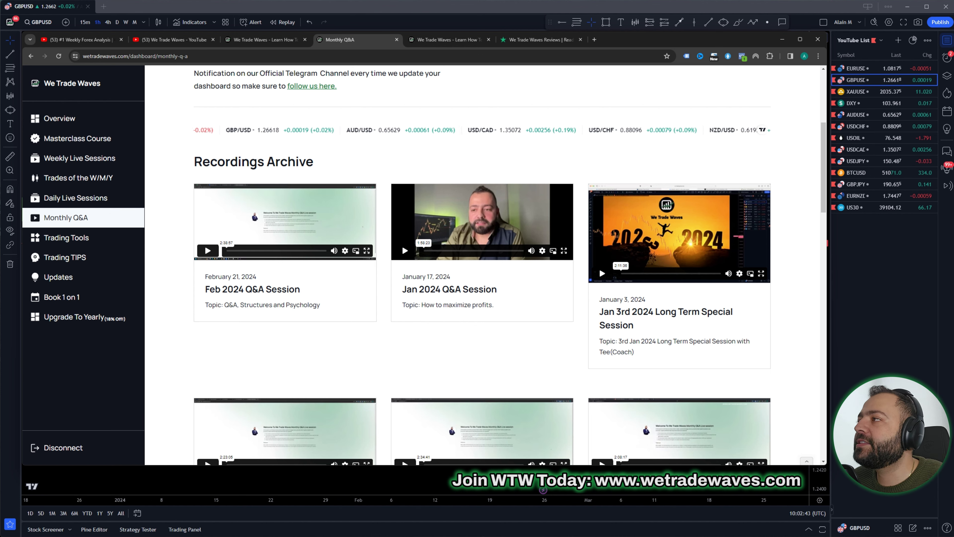
{"action": "scroll", "coordinate": [482, 263], "scroll_direction": "down", "scroll_amount": 20}
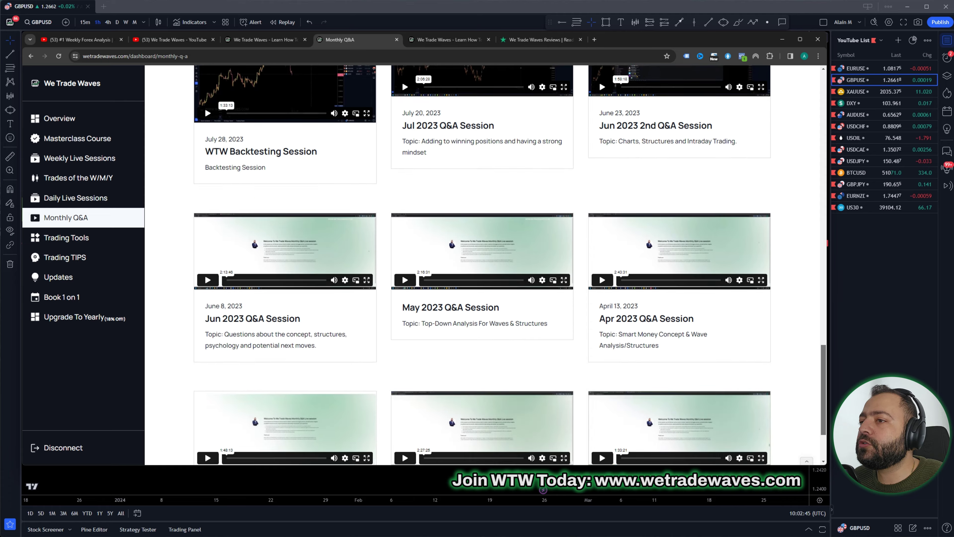
{"action": "scroll", "coordinate": [482, 263], "scroll_direction": "up", "scroll_amount": 20}
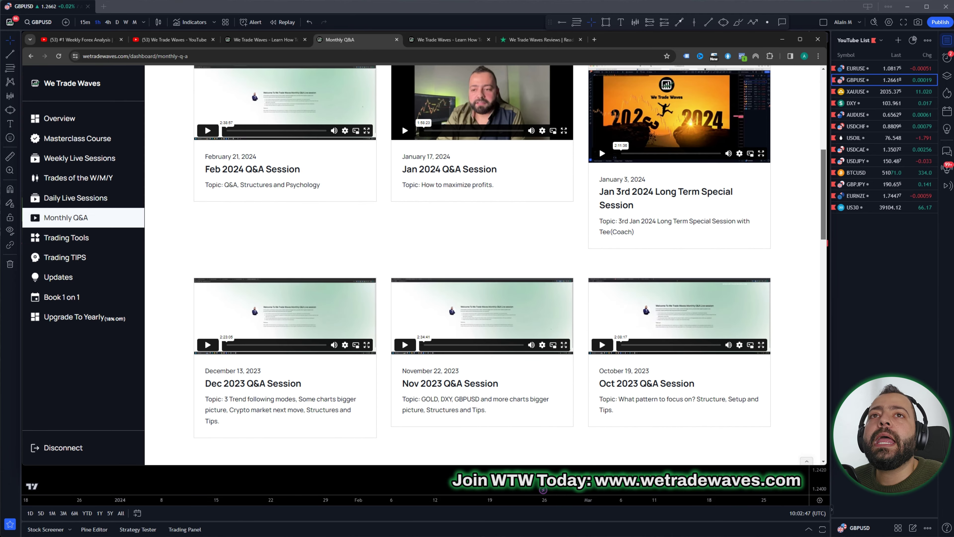
Review the Weekly Live Sessions page and the Daily Live Sessions page with its schedule and recordings archive.
{"action": "scroll", "coordinate": [483, 263], "scroll_direction": "up", "scroll_amount": 4}
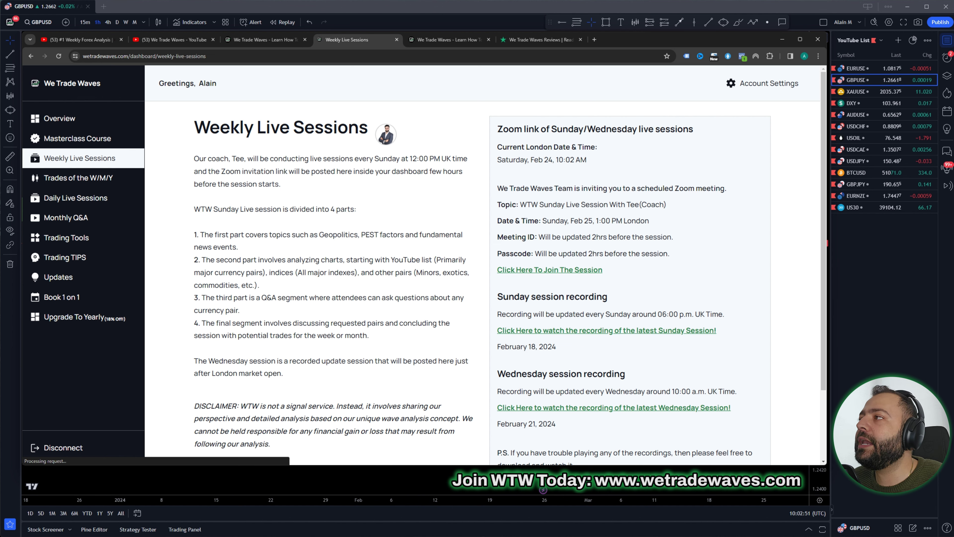
{"action": "scroll", "coordinate": [485, 269], "scroll_direction": "down", "scroll_amount": 2}
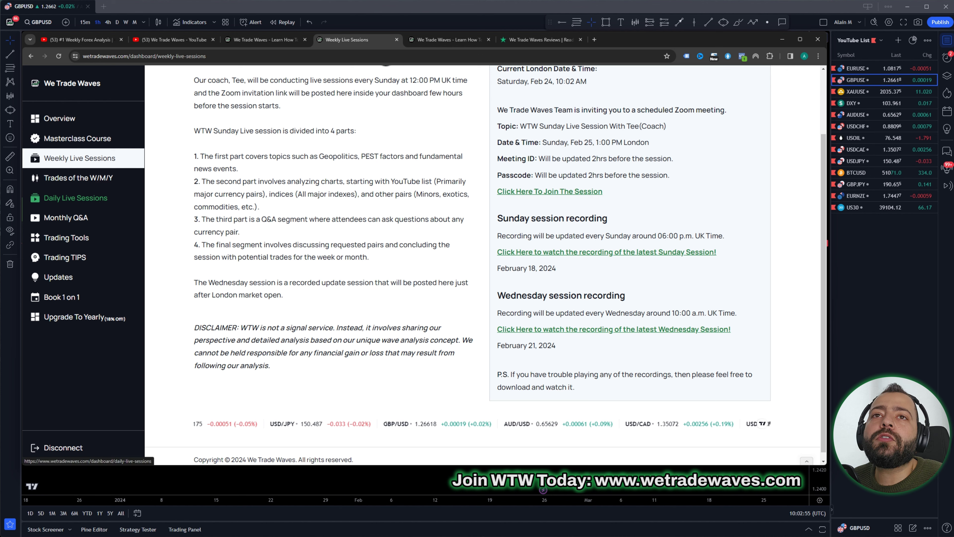
{"action": "left_click", "coordinate": [75, 198]}
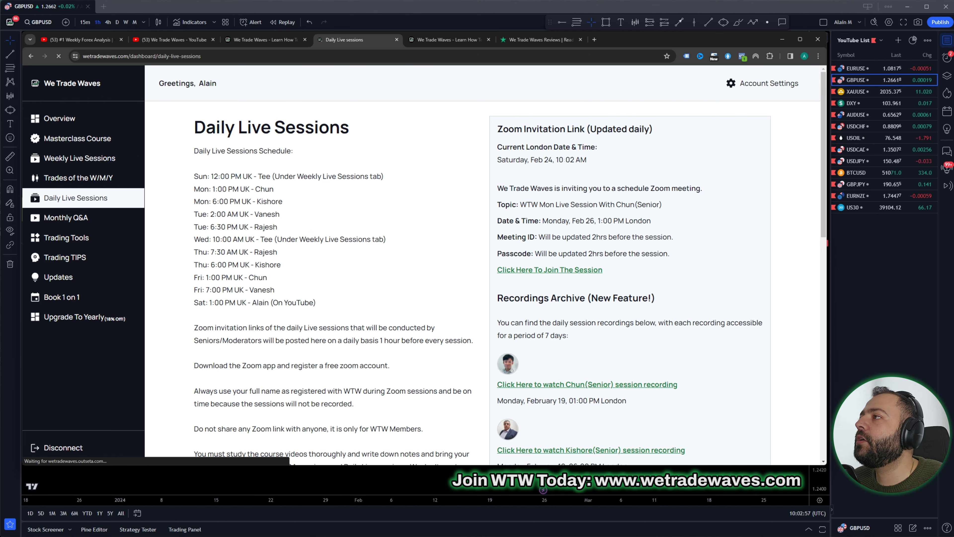
{"action": "scroll", "coordinate": [485, 263], "scroll_direction": "down", "scroll_amount": 10}
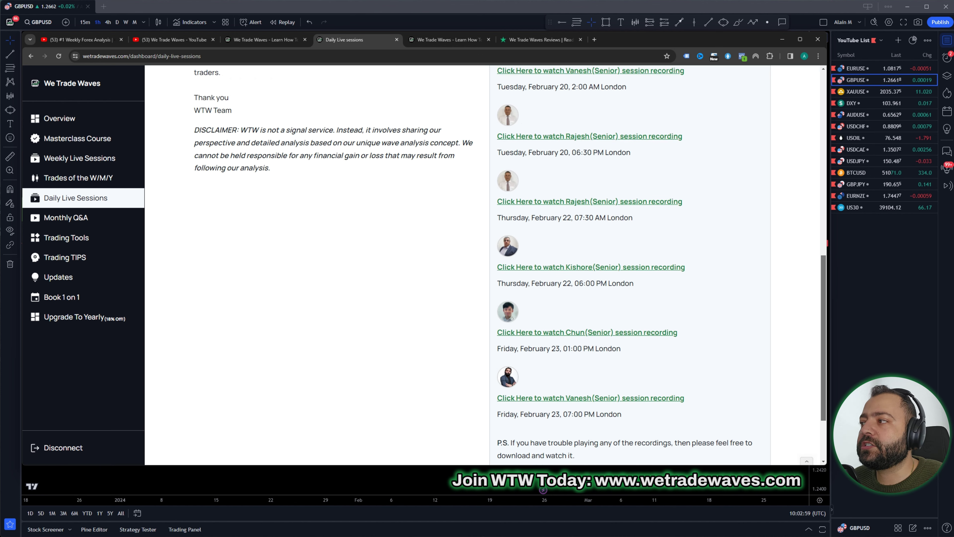
{"action": "scroll", "coordinate": [485, 263], "scroll_direction": "up", "scroll_amount": 8}
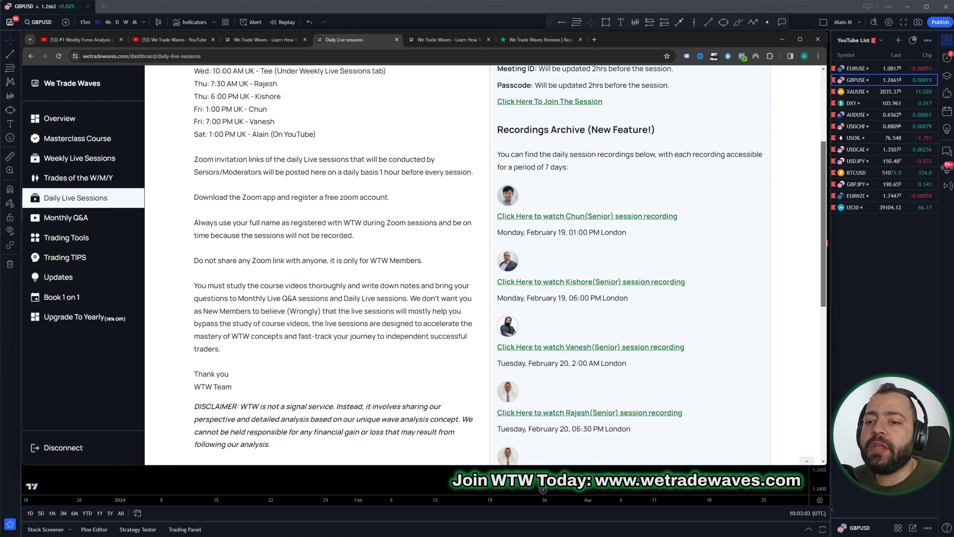
Switch to Slack, mark up the member's message about the daily live session in the general channel, and return to the GBPUSD chart.
{"action": "key", "text": "alt+Tab"}
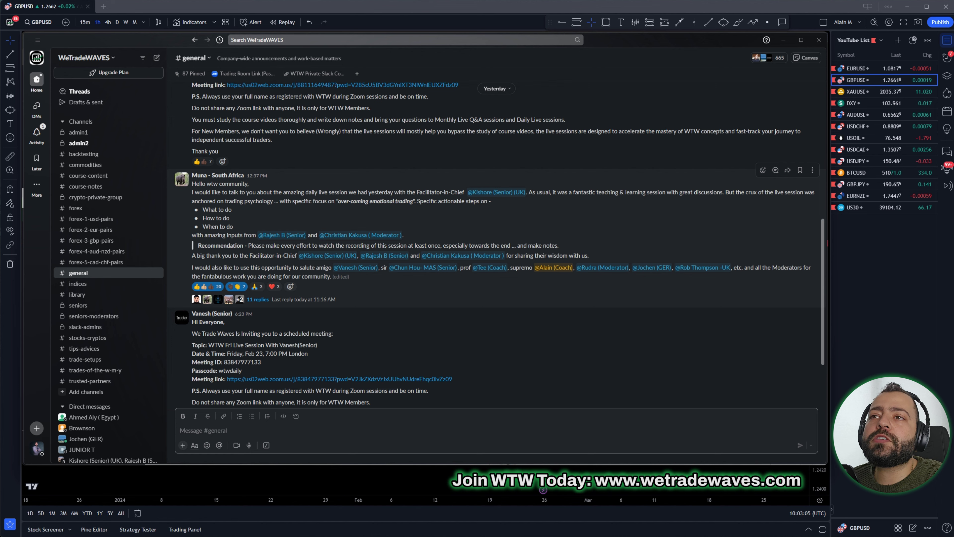
{"action": "mouse_move", "coordinate": [405, 150]}
{"action": "left_mouse_down"}
{"action": "mouse_move", "coordinate": [409, 168]}
{"action": "mouse_move", "coordinate": [450, 165]}
{"action": "left_mouse_up"}
{"action": "mouse_move", "coordinate": [495, 142]}
{"action": "left_mouse_down"}
{"action": "mouse_move", "coordinate": [496, 166]}
{"action": "mouse_move", "coordinate": [568, 171]}
{"action": "left_mouse_up"}
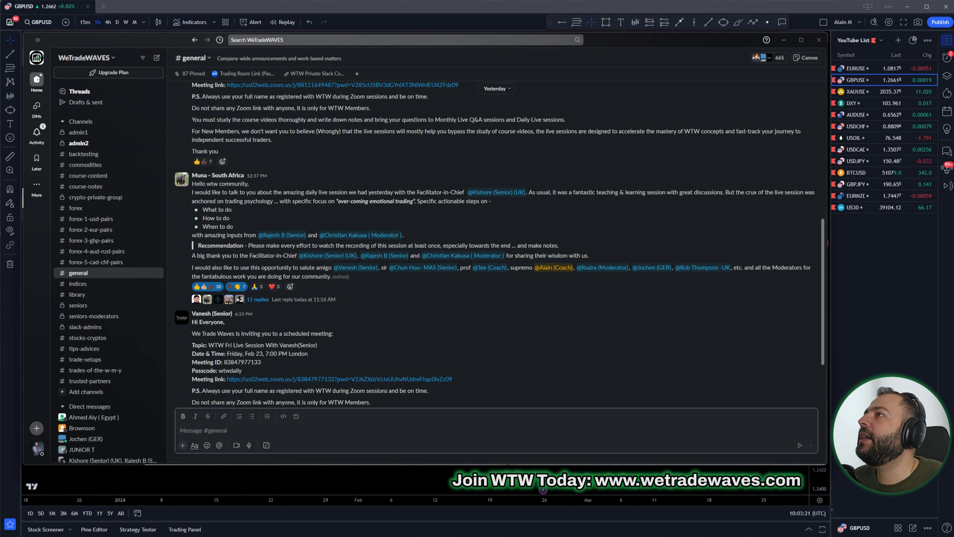
{"action": "left_click", "coordinate": [783, 40]}
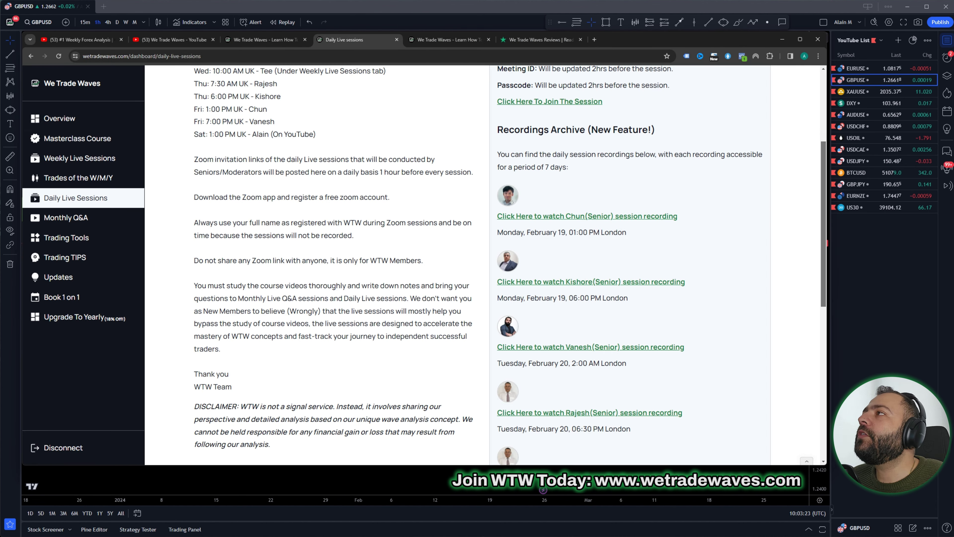
{"action": "left_click", "coordinate": [782, 40]}
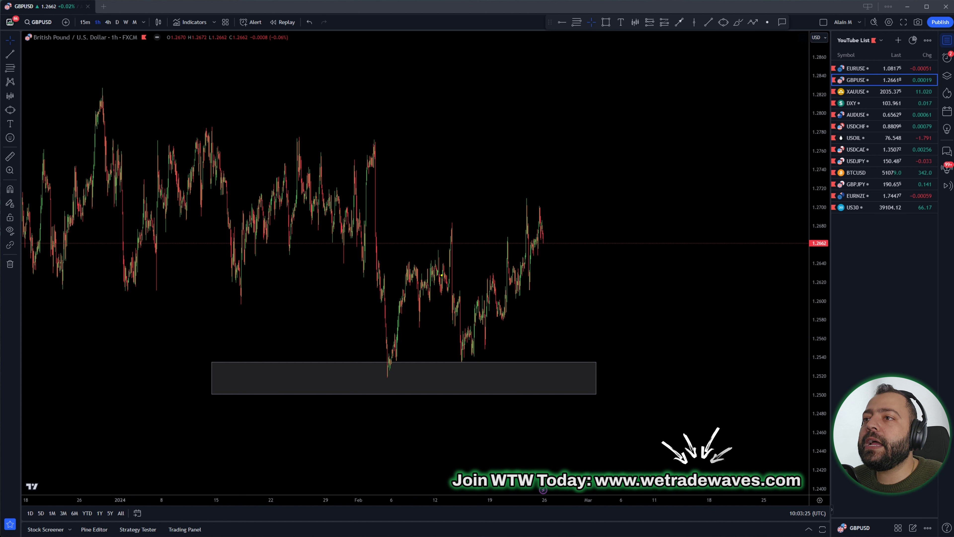
Sketch two diverging yellow lines around the February GBPUSD swings and trace the price path in red, ending in an upward arrow.
{"action": "left_click_drag", "start_coordinate": [404, 267], "coordinate": [452, 220]}
{"action": "left_click_drag", "start_coordinate": [411, 321], "coordinate": [461, 361]}
{"action": "mouse_move", "coordinate": [386, 370]}
{"action": "left_mouse_down"}
{"action": "mouse_move", "coordinate": [405, 270]}
{"action": "mouse_move", "coordinate": [418, 321]}
{"action": "mouse_move", "coordinate": [434, 295]}
{"action": "mouse_move", "coordinate": [453, 295]}
{"action": "mouse_move", "coordinate": [467, 358]}
{"action": "mouse_move", "coordinate": [517, 204]}
{"action": "mouse_move", "coordinate": [521, 210]}
{"action": "left_mouse_up"}
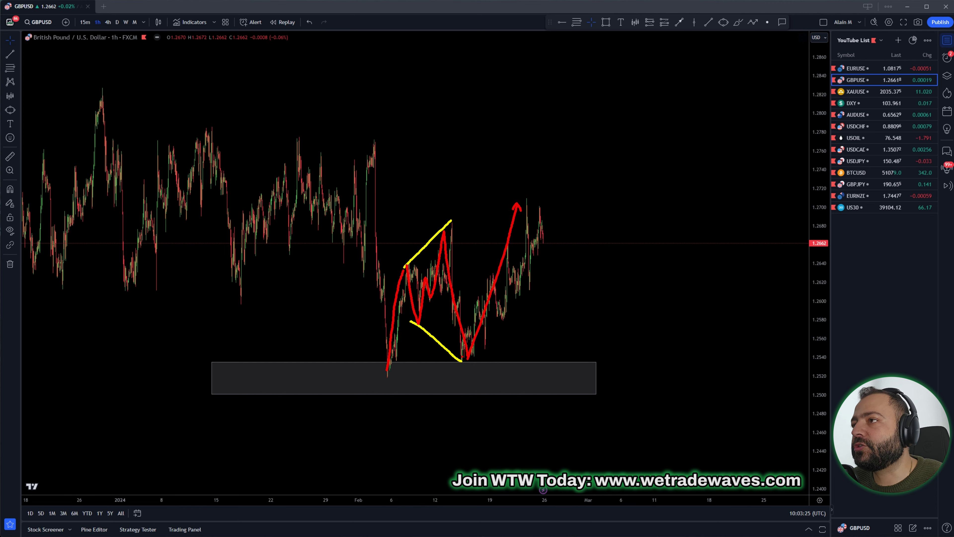
Circle the late-December high, the early-February low and the early-February high on a wider view of the GBPUSD chart.
{"action": "scroll", "coordinate": [601, 408], "scroll_direction": "down", "scroll_amount": 5}
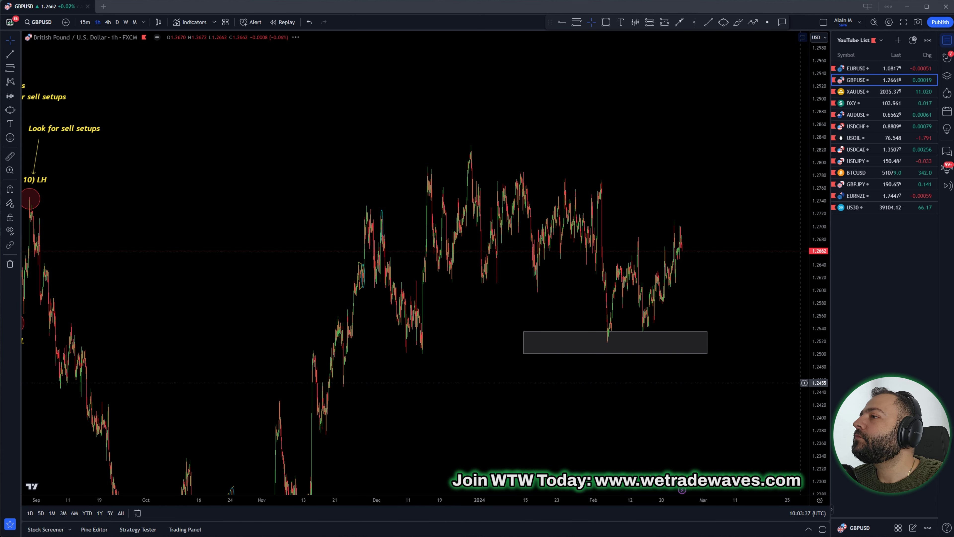
{"action": "left_click_drag", "start_coordinate": [677, 408], "coordinate": [601, 408]}
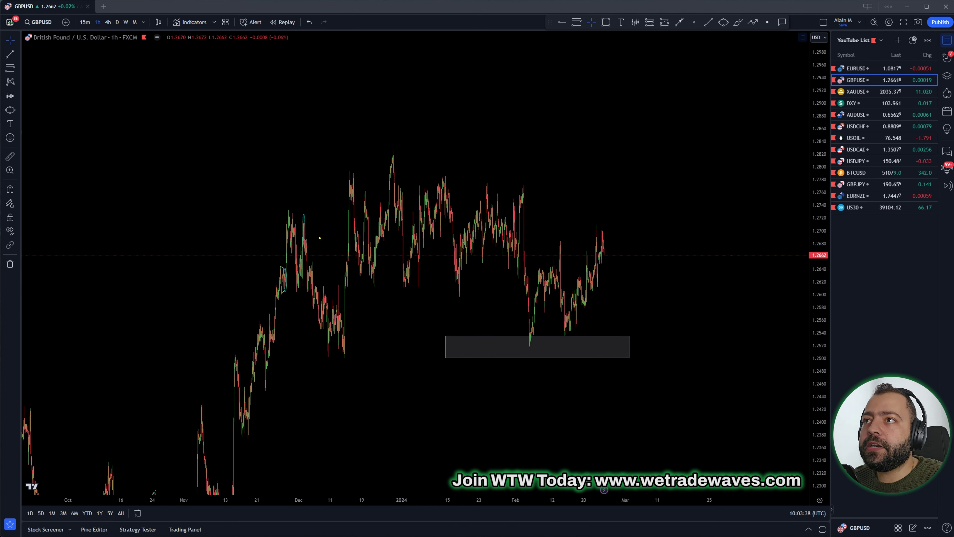
{"action": "left_click_drag", "start_coordinate": [391, 148], "coordinate": [391, 147]}
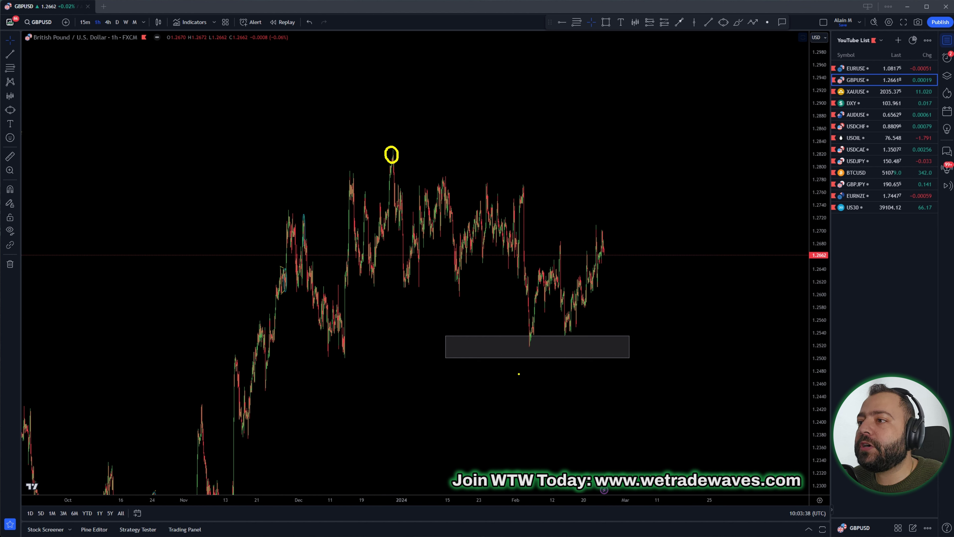
{"action": "left_click_drag", "start_coordinate": [531, 340], "coordinate": [530, 341]}
{"action": "left_click_drag", "start_coordinate": [524, 198], "coordinate": [524, 198]}
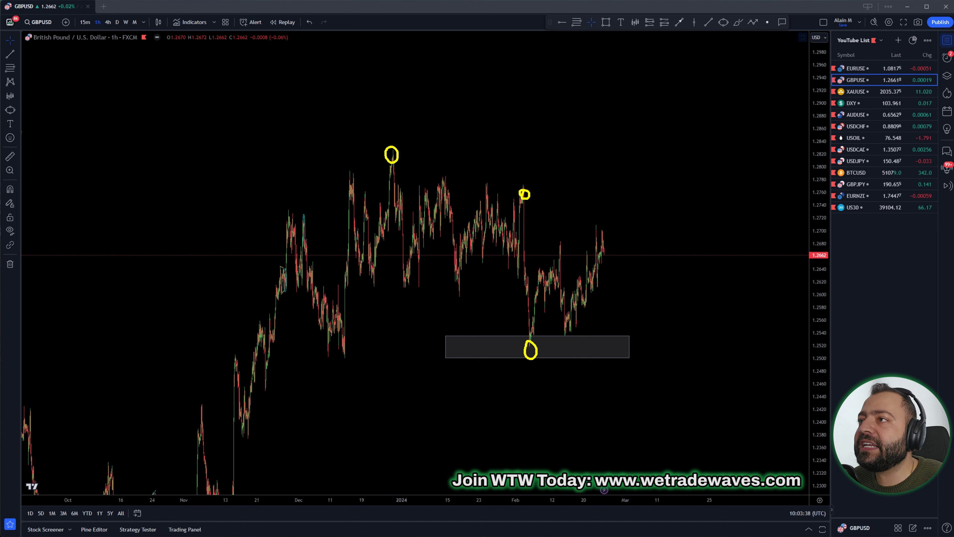
Handwrite a label in the grey zone, draw an arrow from its low to the mid-February high, and clear all the marks.
{"action": "left_click_drag", "start_coordinate": [558, 349], "coordinate": [602, 347]}
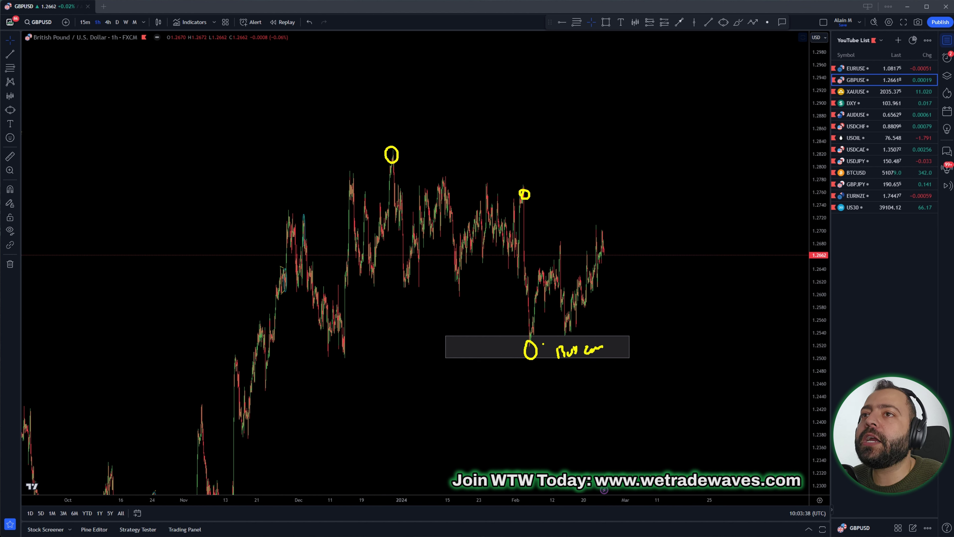
{"action": "left_click_drag", "start_coordinate": [532, 340], "coordinate": [565, 263]}
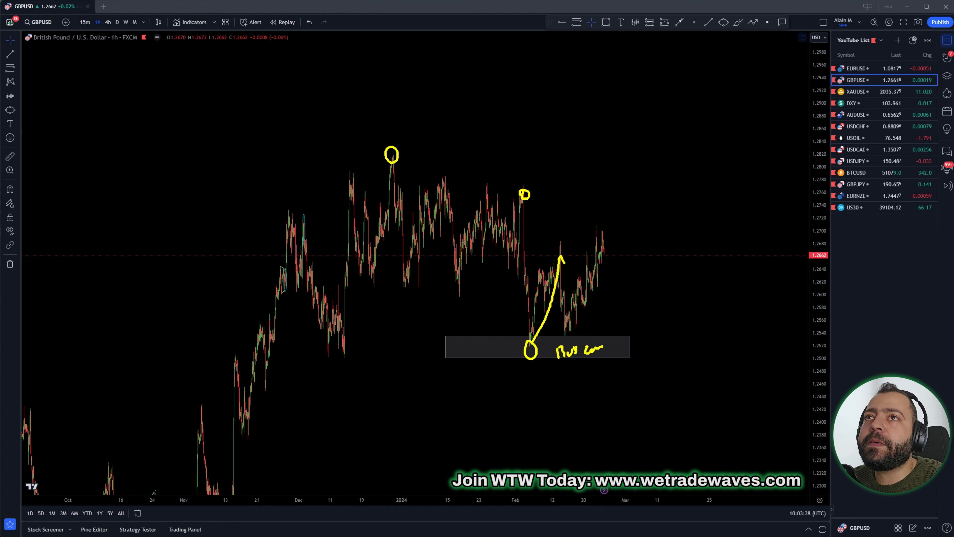
{"action": "left_click_drag", "start_coordinate": [540, 189], "coordinate": [534, 212]}
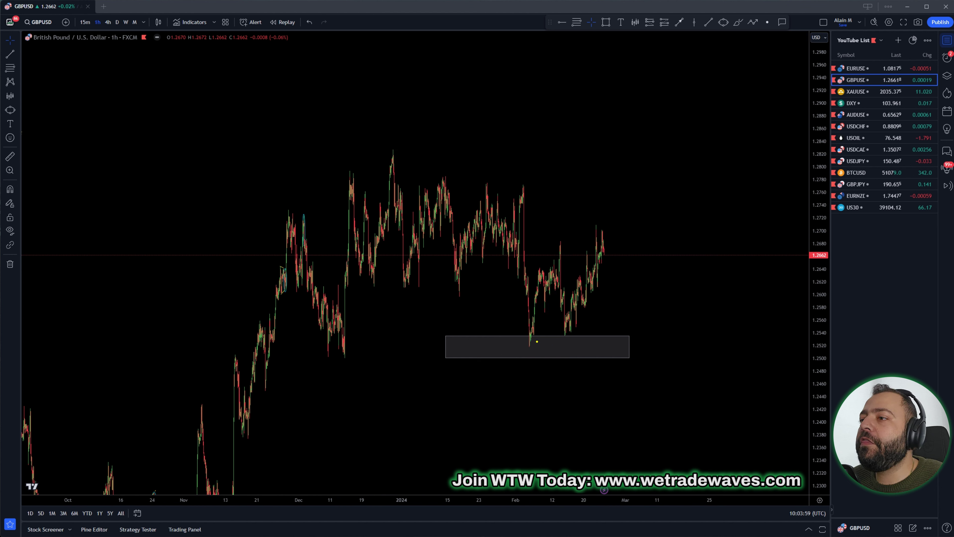
Trace the two February upswings from the grey zone and the preceding drop with yellow strokes, and clear them from the chart.
{"action": "left_click_drag", "start_coordinate": [529, 346], "coordinate": [555, 242]}
{"action": "left_click_drag", "start_coordinate": [565, 334], "coordinate": [582, 249]}
{"action": "left_click_drag", "start_coordinate": [522, 198], "coordinate": [523, 266]}
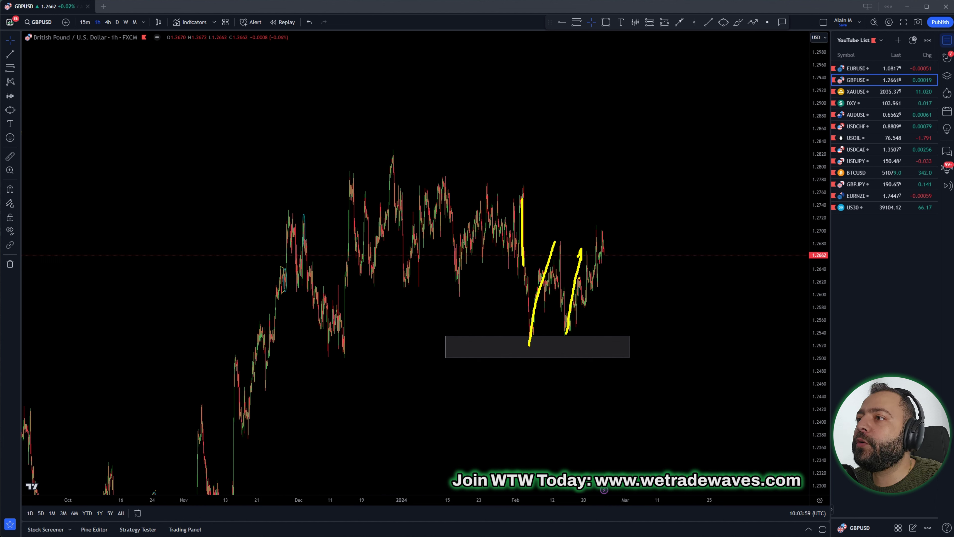
{"action": "mouse_move", "coordinate": [597, 296]}
{"action": "left_mouse_down"}
{"action": "mouse_move", "coordinate": [601, 310]}
{"action": "mouse_move", "coordinate": [593, 231]}
{"action": "mouse_move", "coordinate": [600, 273]}
{"action": "left_mouse_up"}
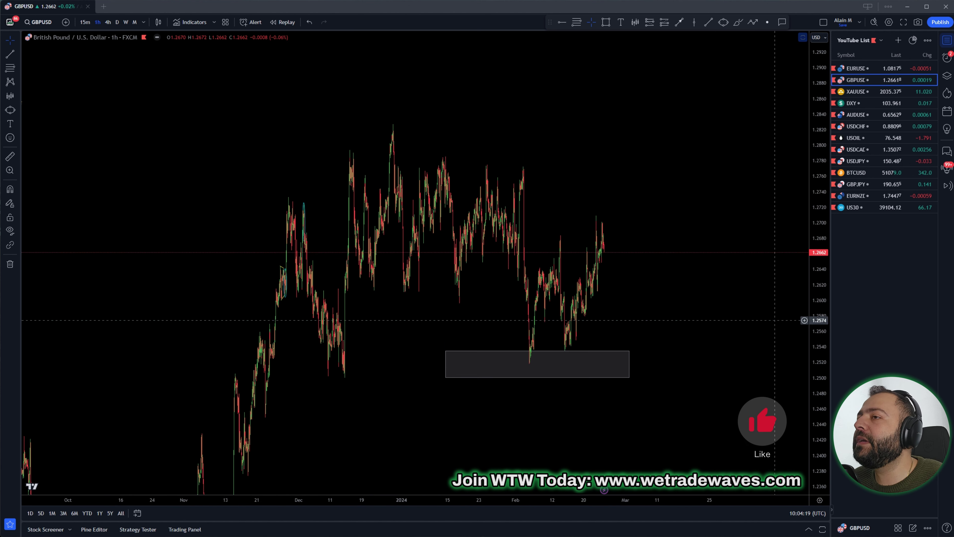
Sketch the GBPUSD rise from the early-February low to the latest price, and clear the drawing.
{"action": "scroll", "coordinate": [775, 320], "scroll_direction": "up", "scroll_amount": 3}
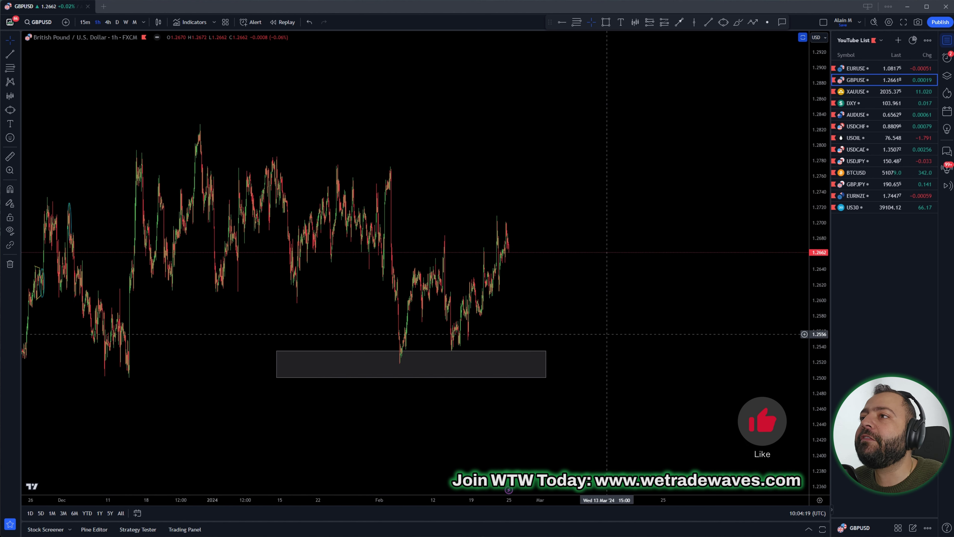
{"action": "left_click_drag", "start_coordinate": [672, 310], "coordinate": [667, 310]}
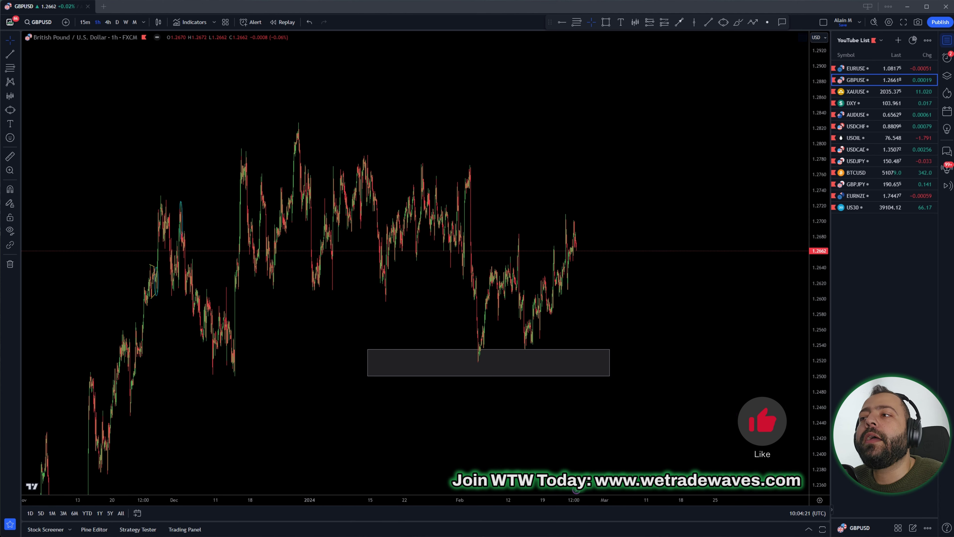
{"action": "mouse_move", "coordinate": [479, 359]}
{"action": "left_mouse_down"}
{"action": "mouse_move", "coordinate": [494, 268]}
{"action": "mouse_move", "coordinate": [518, 248]}
{"action": "mouse_move", "coordinate": [534, 329]}
{"action": "mouse_move", "coordinate": [564, 225]}
{"action": "mouse_move", "coordinate": [572, 280]}
{"action": "mouse_move", "coordinate": [582, 244]}
{"action": "left_mouse_up"}
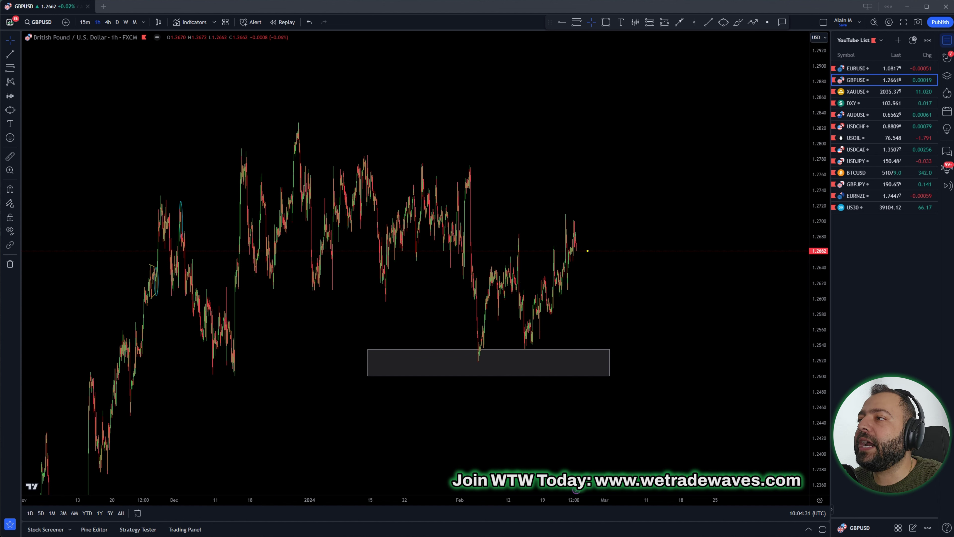
Draw a yellow projected drop and a blue projected rally after the latest GBPUSD price, with small direction arrows, and clear the sketch.
{"action": "mouse_move", "coordinate": [576, 249]}
{"action": "left_mouse_down"}
{"action": "mouse_move", "coordinate": [584, 222]}
{"action": "mouse_move", "coordinate": [604, 305]}
{"action": "mouse_move", "coordinate": [609, 295]}
{"action": "left_mouse_up"}
{"action": "left_click_drag", "start_coordinate": [609, 237], "coordinate": [613, 268]}
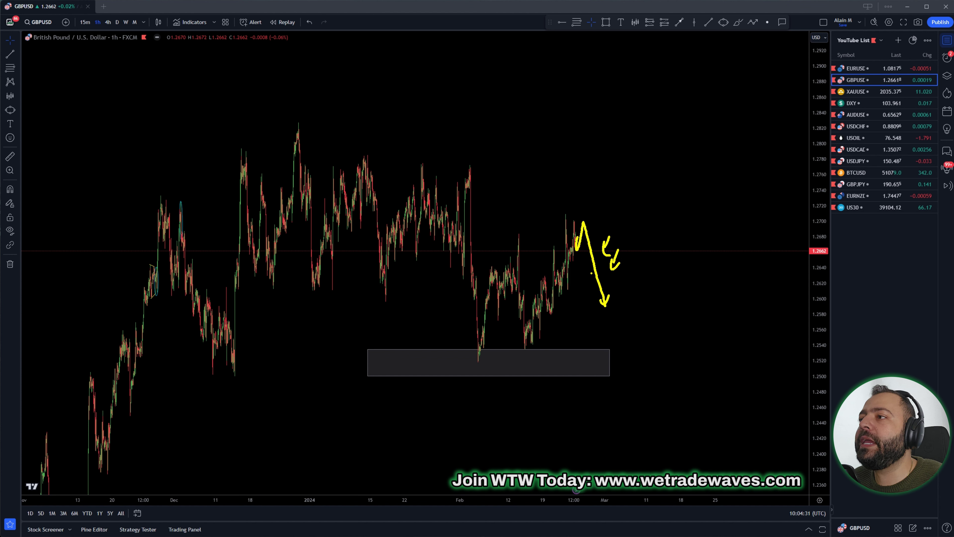
{"action": "mouse_move", "coordinate": [613, 299]}
{"action": "left_mouse_down"}
{"action": "mouse_move", "coordinate": [648, 195]}
{"action": "mouse_move", "coordinate": [653, 210]}
{"action": "left_mouse_up"}
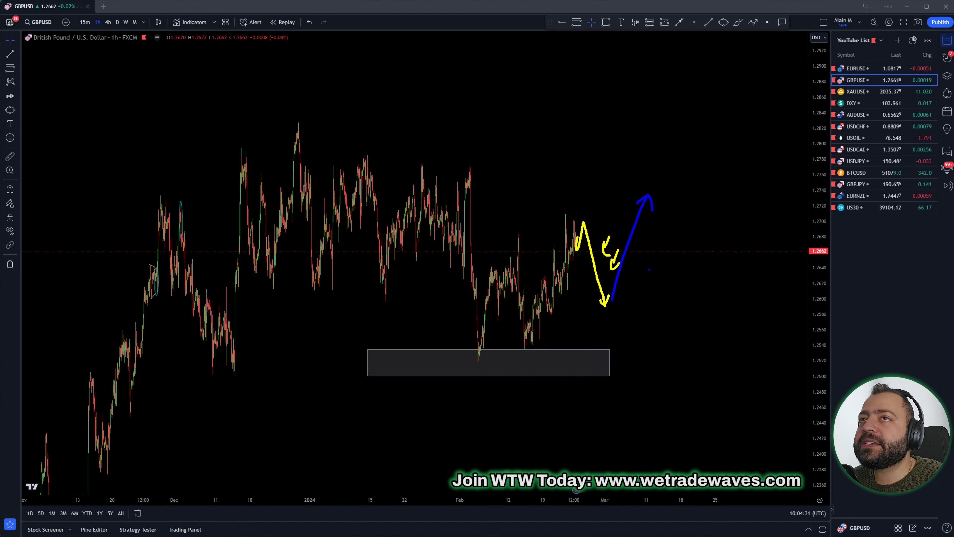
{"action": "left_click_drag", "start_coordinate": [651, 272], "coordinate": [636, 254]}
{"action": "left_click_drag", "start_coordinate": [667, 257], "coordinate": [652, 235]}
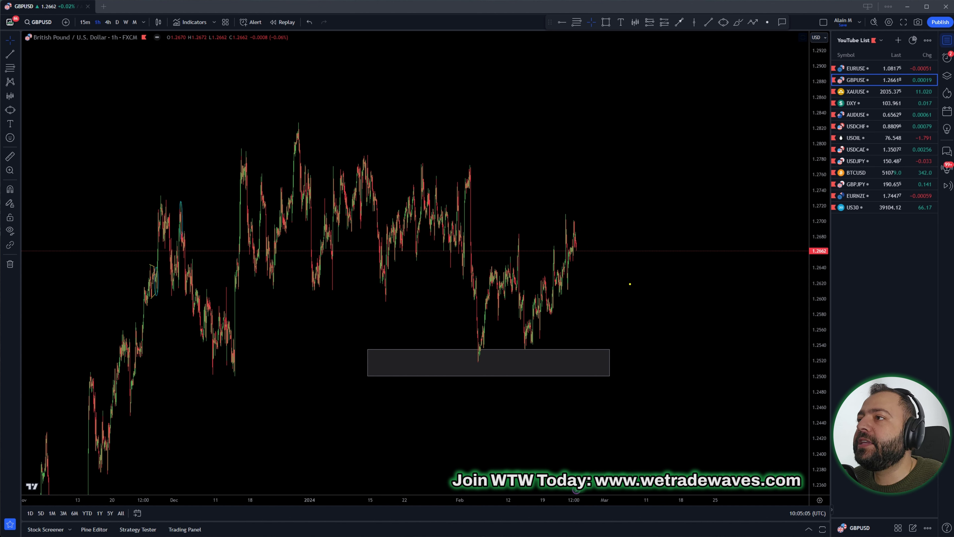
Sketch a yellow V-shaped projection of a drop and rally after the latest GBPUSD price, with small direction arrows beside both legs.
{"action": "mouse_move", "coordinate": [575, 250]}
{"action": "left_mouse_down"}
{"action": "mouse_move", "coordinate": [579, 230]}
{"action": "mouse_move", "coordinate": [599, 280]}
{"action": "left_mouse_up"}
{"action": "mouse_move", "coordinate": [596, 227]}
{"action": "left_mouse_down"}
{"action": "mouse_move", "coordinate": [596, 237]}
{"action": "mouse_move", "coordinate": [605, 235]}
{"action": "left_mouse_up"}
{"action": "left_click_drag", "start_coordinate": [603, 230], "coordinate": [603, 248]}
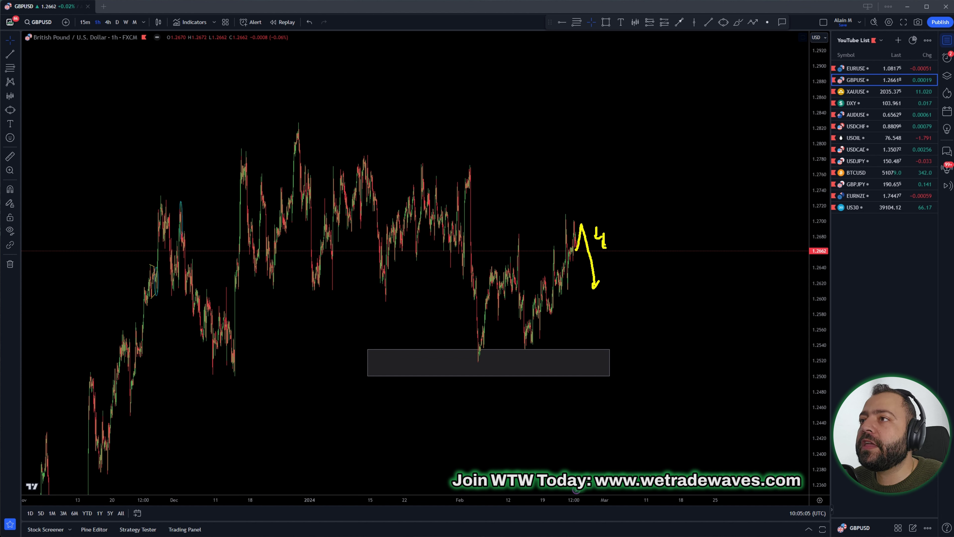
{"action": "mouse_move", "coordinate": [595, 287]}
{"action": "left_mouse_down"}
{"action": "mouse_move", "coordinate": [599, 300]}
{"action": "mouse_move", "coordinate": [630, 206]}
{"action": "mouse_move", "coordinate": [635, 245]}
{"action": "mouse_move", "coordinate": [643, 222]}
{"action": "left_mouse_up"}
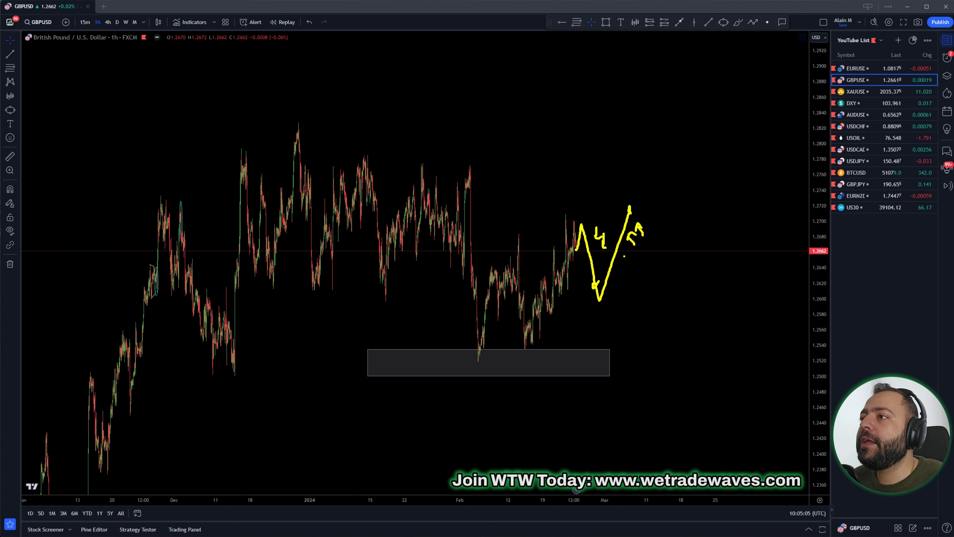
Handwrite a short note above the mid-February GBPUSD swings and clear all the drawings from the chart.
{"action": "left_click_drag", "start_coordinate": [488, 196], "coordinate": [501, 203]}
{"action": "left_click_drag", "start_coordinate": [510, 195], "coordinate": [511, 214]}
{"action": "left_click_drag", "start_coordinate": [507, 207], "coordinate": [545, 198]}
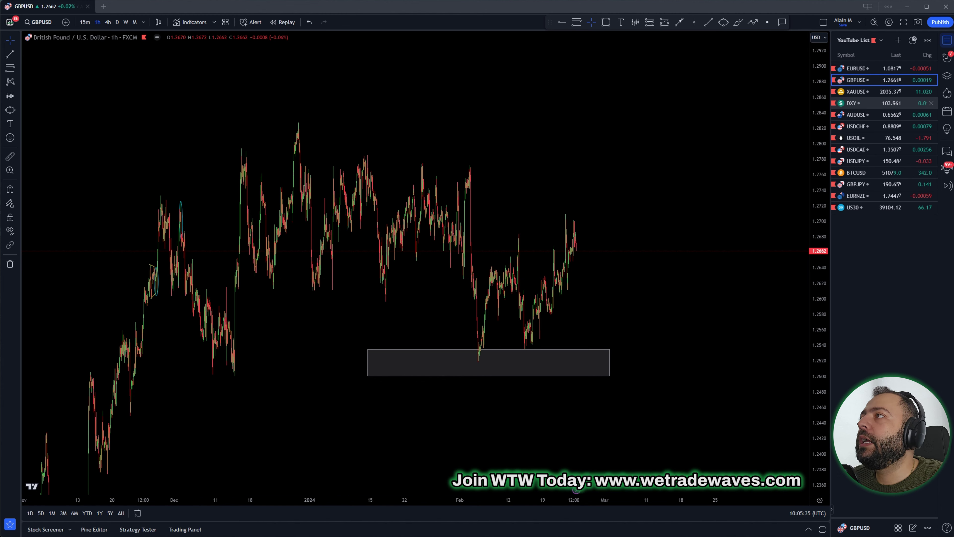
Open the XAUUSD chart from the watchlist and show its price history back to September.
{"action": "left_click", "coordinate": [860, 92]}
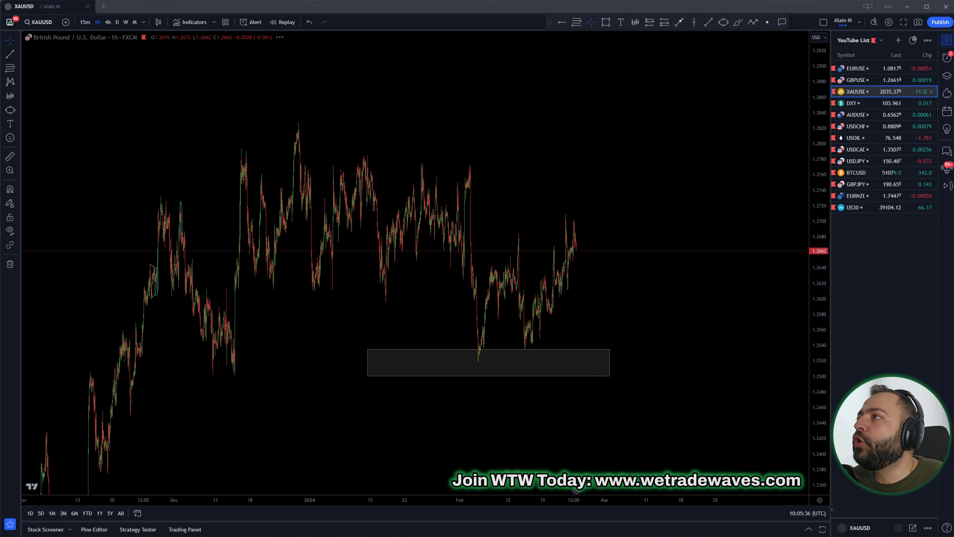
{"action": "scroll", "coordinate": [671, 277], "scroll_direction": "down", "scroll_amount": 2}
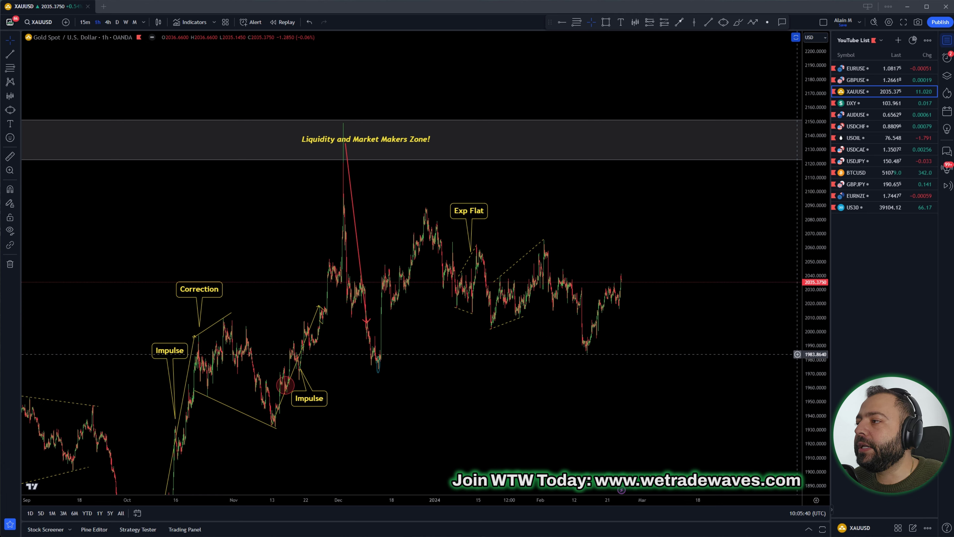
Trace the XAUUSD decline from the late-December high in yellow with its middle rally in red, and circle the early-February peak.
{"action": "scroll", "coordinate": [700, 307], "scroll_direction": "up", "scroll_amount": 3}
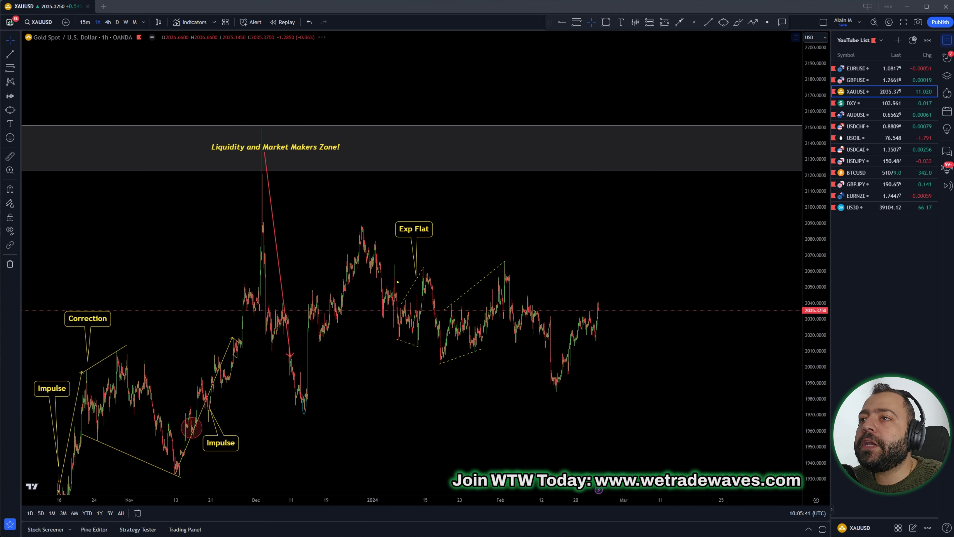
{"action": "mouse_move", "coordinate": [362, 230]}
{"action": "left_mouse_down"}
{"action": "mouse_move", "coordinate": [385, 316]}
{"action": "mouse_move", "coordinate": [405, 320]}
{"action": "mouse_move", "coordinate": [434, 277]}
{"action": "mouse_move", "coordinate": [446, 358]}
{"action": "mouse_move", "coordinate": [459, 311]}
{"action": "mouse_move", "coordinate": [472, 348]}
{"action": "mouse_move", "coordinate": [503, 268]}
{"action": "mouse_move", "coordinate": [524, 344]}
{"action": "mouse_move", "coordinate": [549, 320]}
{"action": "mouse_move", "coordinate": [555, 391]}
{"action": "left_mouse_up"}
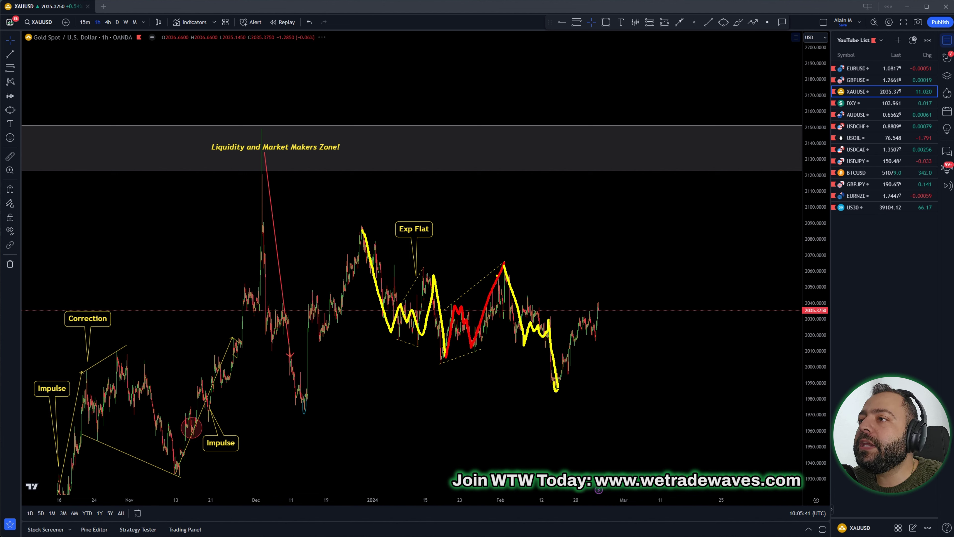
{"action": "mouse_move", "coordinate": [505, 258]}
{"action": "left_mouse_down"}
{"action": "mouse_move", "coordinate": [506, 278]}
{"action": "mouse_move", "coordinate": [507, 257]}
{"action": "left_mouse_up"}
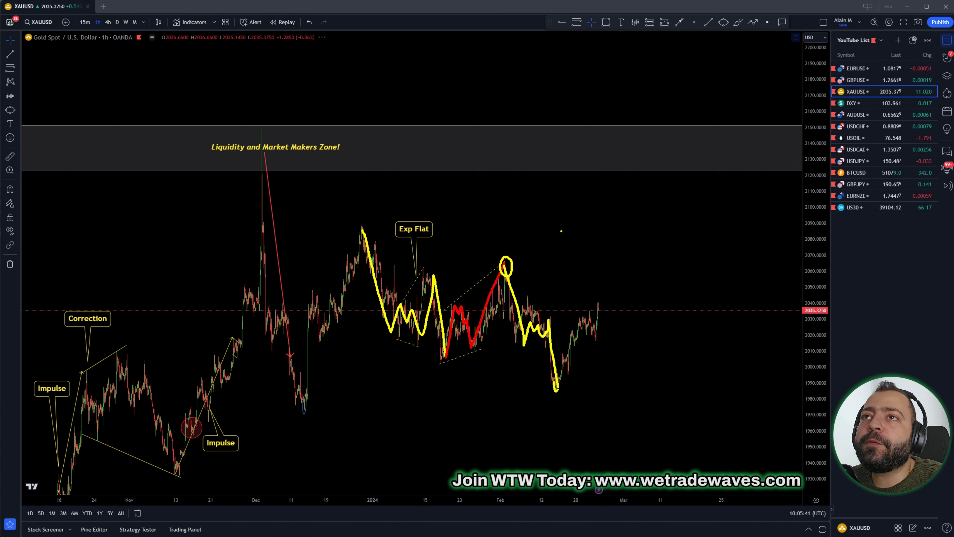
Sketch a yellow schematic of a three-part decline above the latest gold prices, and circle its two falling legs in red with arrows.
{"action": "mouse_move", "coordinate": [555, 190]}
{"action": "left_mouse_down"}
{"action": "mouse_move", "coordinate": [610, 208]}
{"action": "mouse_move", "coordinate": [638, 184]}
{"action": "mouse_move", "coordinate": [683, 251]}
{"action": "left_mouse_up"}
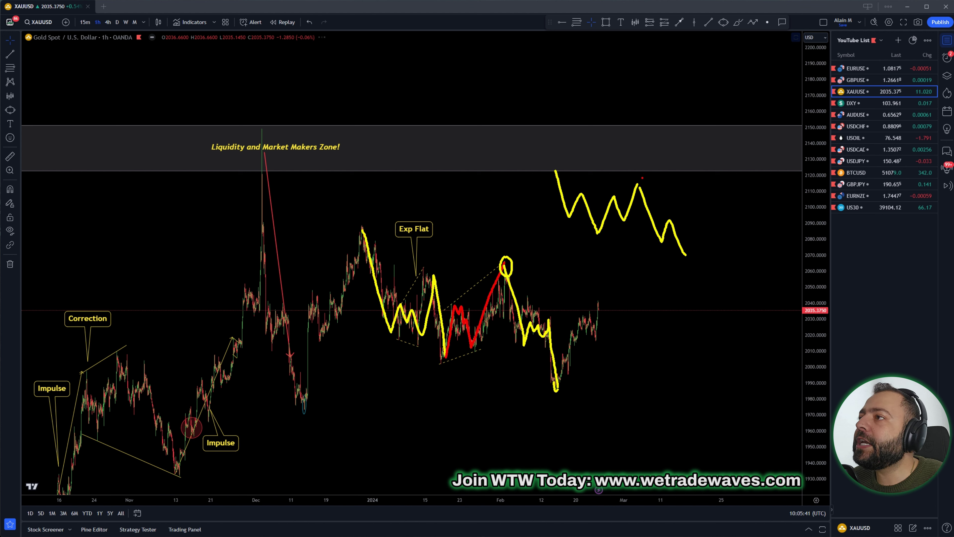
{"action": "mouse_move", "coordinate": [639, 181]}
{"action": "left_mouse_down"}
{"action": "mouse_move", "coordinate": [660, 263]}
{"action": "mouse_move", "coordinate": [692, 230]}
{"action": "mouse_move", "coordinate": [656, 187]}
{"action": "mouse_move", "coordinate": [637, 182]}
{"action": "left_mouse_up"}
{"action": "mouse_move", "coordinate": [557, 170]}
{"action": "left_mouse_down"}
{"action": "mouse_move", "coordinate": [551, 215]}
{"action": "mouse_move", "coordinate": [601, 238]}
{"action": "mouse_move", "coordinate": [584, 175]}
{"action": "mouse_move", "coordinate": [555, 168]}
{"action": "mouse_move", "coordinate": [608, 169]}
{"action": "left_mouse_up"}
{"action": "left_click_drag", "start_coordinate": [687, 176], "coordinate": [699, 193]}
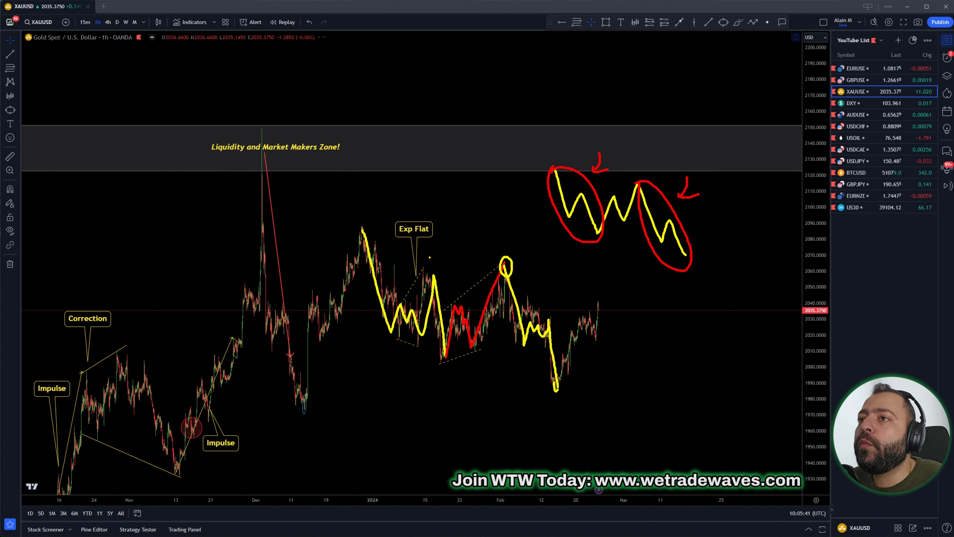
Circle the two falling legs of the traced gold correction in yellow, and clear all the sketches.
{"action": "mouse_move", "coordinate": [362, 229]}
{"action": "left_mouse_down"}
{"action": "mouse_move", "coordinate": [355, 251]}
{"action": "mouse_move", "coordinate": [383, 332]}
{"action": "mouse_move", "coordinate": [436, 354]}
{"action": "mouse_move", "coordinate": [455, 262]}
{"action": "mouse_move", "coordinate": [406, 213]}
{"action": "mouse_move", "coordinate": [360, 232]}
{"action": "left_mouse_up"}
{"action": "mouse_move", "coordinate": [513, 255]}
{"action": "left_mouse_down"}
{"action": "mouse_move", "coordinate": [503, 321]}
{"action": "mouse_move", "coordinate": [524, 384]}
{"action": "mouse_move", "coordinate": [561, 380]}
{"action": "mouse_move", "coordinate": [559, 284]}
{"action": "mouse_move", "coordinate": [520, 256]}
{"action": "mouse_move", "coordinate": [504, 263]}
{"action": "left_mouse_up"}
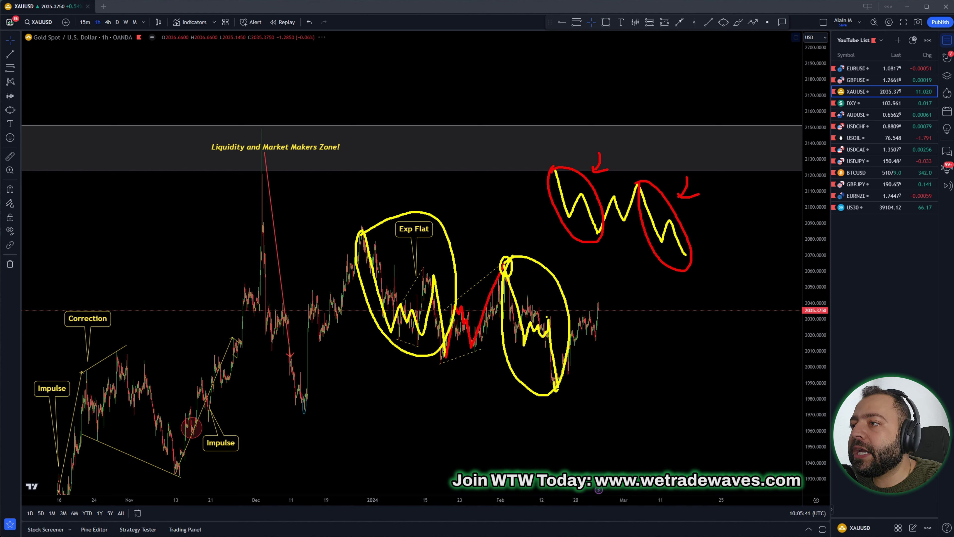
{"action": "mouse_move", "coordinate": [562, 313]}
{"action": "left_mouse_down"}
{"action": "mouse_move", "coordinate": [555, 330]}
{"action": "mouse_move", "coordinate": [565, 330]}
{"action": "left_mouse_up"}
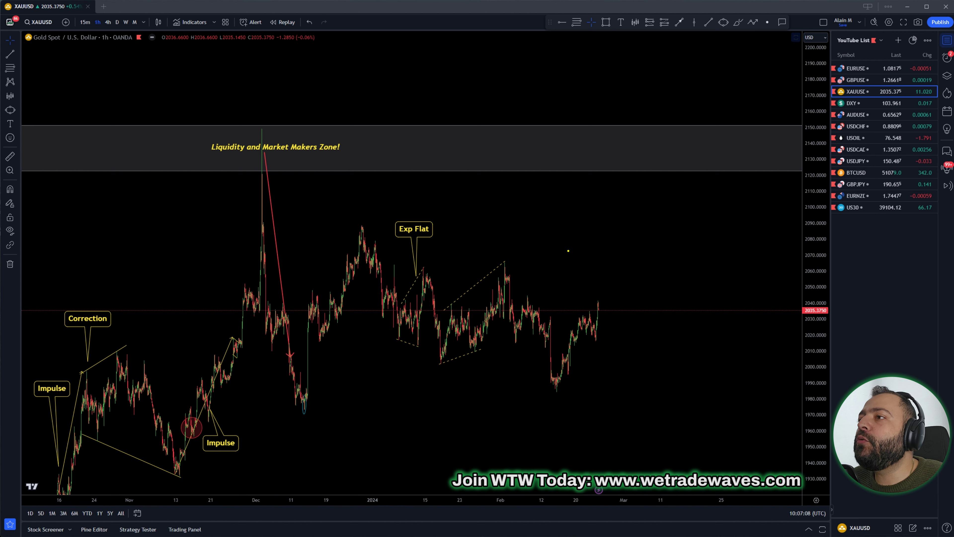
Sketch a yellow rising wave pattern with an arrowhead, trace the February gold decline in yellow with small marks above it, and clear the sketches.
{"action": "mouse_move", "coordinate": [565, 252]}
{"action": "left_mouse_down"}
{"action": "mouse_move", "coordinate": [598, 172]}
{"action": "mouse_move", "coordinate": [629, 242]}
{"action": "mouse_move", "coordinate": [644, 176]}
{"action": "mouse_move", "coordinate": [672, 161]}
{"action": "mouse_move", "coordinate": [685, 121]}
{"action": "mouse_move", "coordinate": [692, 140]}
{"action": "left_mouse_up"}
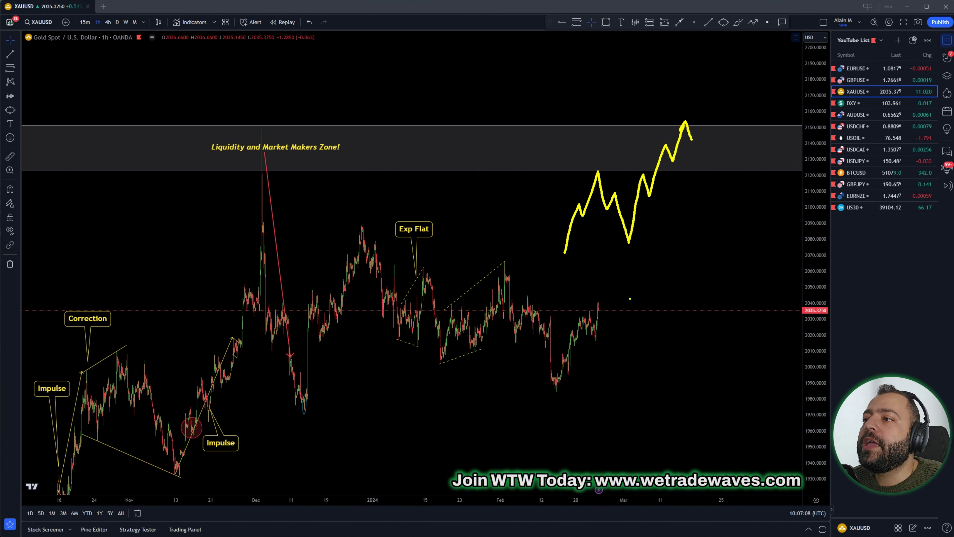
{"action": "left_click_drag", "start_coordinate": [537, 294], "coordinate": [559, 304]}
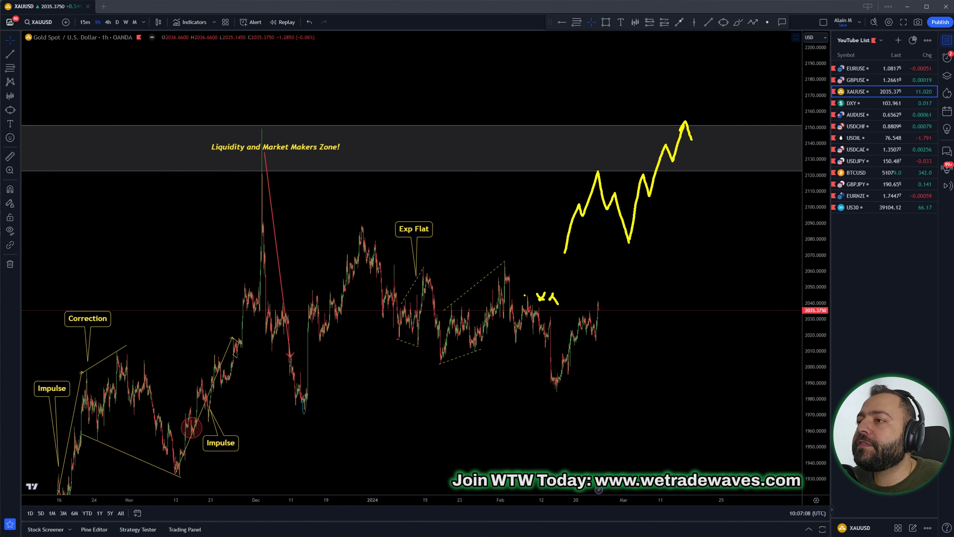
{"action": "mouse_move", "coordinate": [501, 268]}
{"action": "left_mouse_down"}
{"action": "mouse_move", "coordinate": [515, 338]}
{"action": "mouse_move", "coordinate": [544, 370]}
{"action": "mouse_move", "coordinate": [558, 370]}
{"action": "left_mouse_up"}
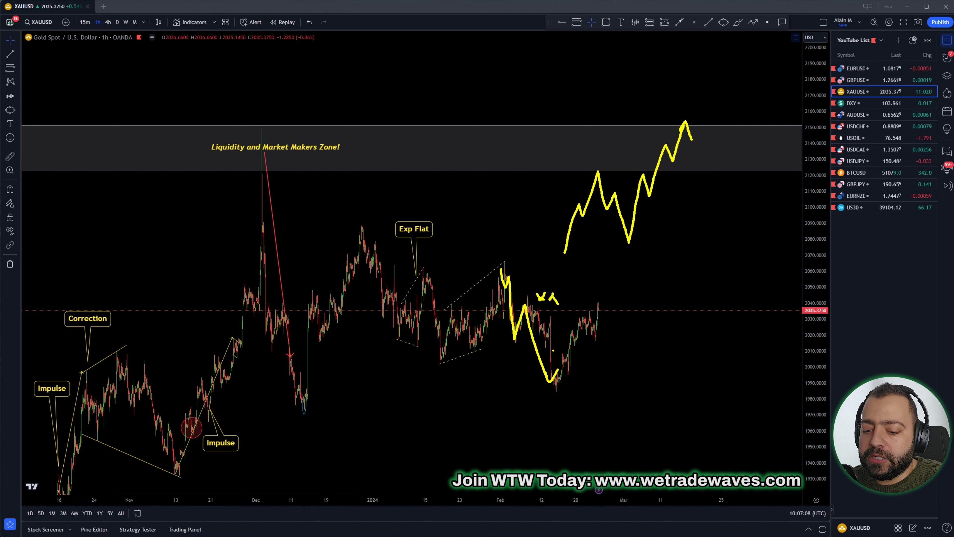
{"action": "key", "text": "Escape"}
Trace the February gold decline in red, and briefly hide and restore the saved chart drawings.
{"action": "mouse_move", "coordinate": [498, 264]}
{"action": "left_mouse_down"}
{"action": "mouse_move", "coordinate": [511, 318]}
{"action": "mouse_move", "coordinate": [527, 306]}
{"action": "mouse_move", "coordinate": [556, 377]}
{"action": "left_mouse_up"}
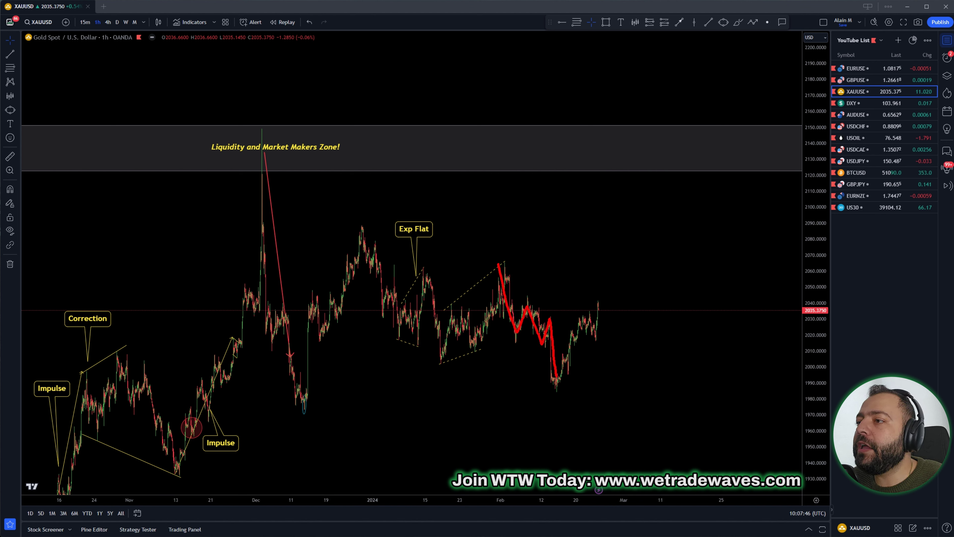
{"action": "left_click_drag", "start_coordinate": [555, 324], "coordinate": [543, 346]}
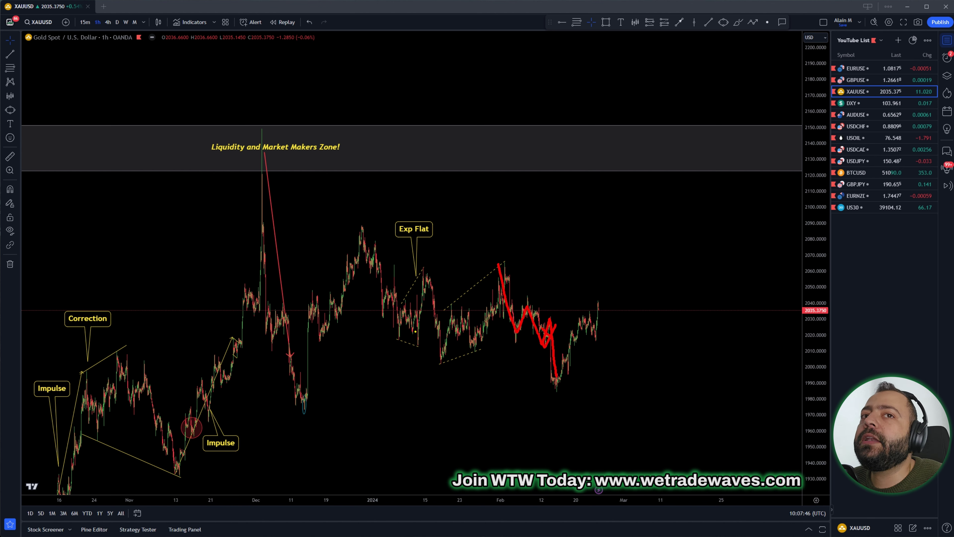
{"action": "left_click", "coordinate": [10, 230]}
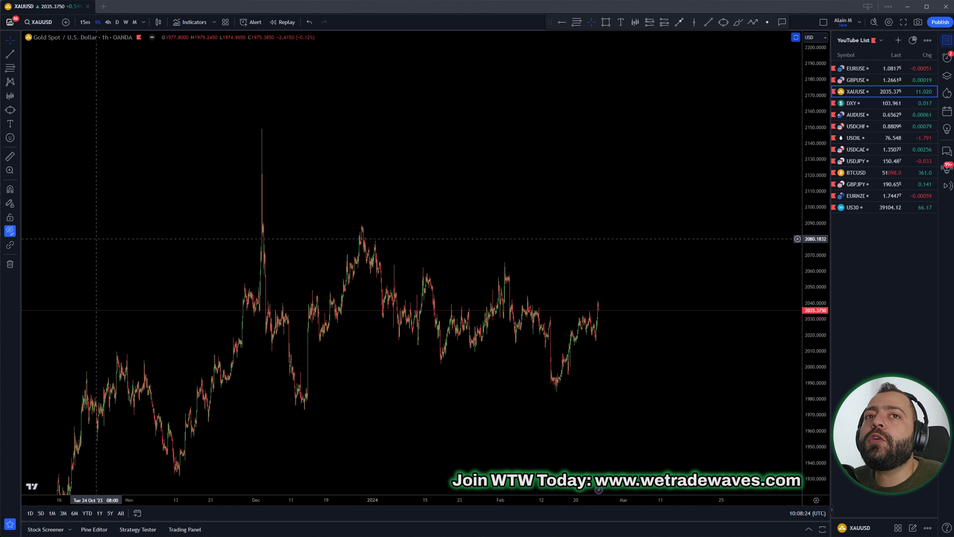
{"action": "left_click", "coordinate": [10, 231]}
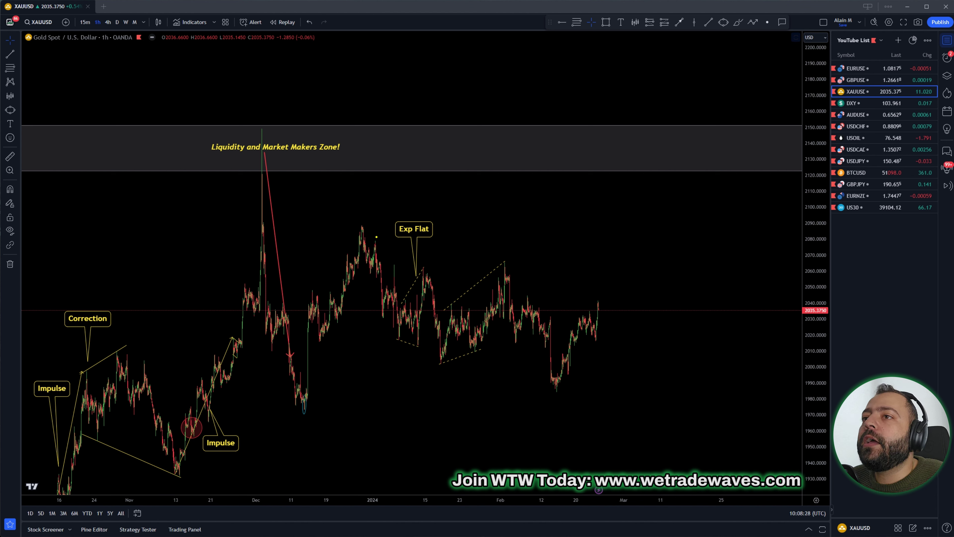
Retrace the gold correction from the late-December high in yellow, red and yellow segments, and add freehand marks below the swings.
{"action": "mouse_move", "coordinate": [363, 234]}
{"action": "left_mouse_down"}
{"action": "mouse_move", "coordinate": [389, 336]}
{"action": "mouse_move", "coordinate": [409, 301]}
{"action": "mouse_move", "coordinate": [426, 301]}
{"action": "mouse_move", "coordinate": [439, 357]}
{"action": "mouse_move", "coordinate": [453, 305]}
{"action": "mouse_move", "coordinate": [475, 342]}
{"action": "mouse_move", "coordinate": [499, 267]}
{"action": "mouse_move", "coordinate": [513, 341]}
{"action": "mouse_move", "coordinate": [532, 300]}
{"action": "left_mouse_up"}
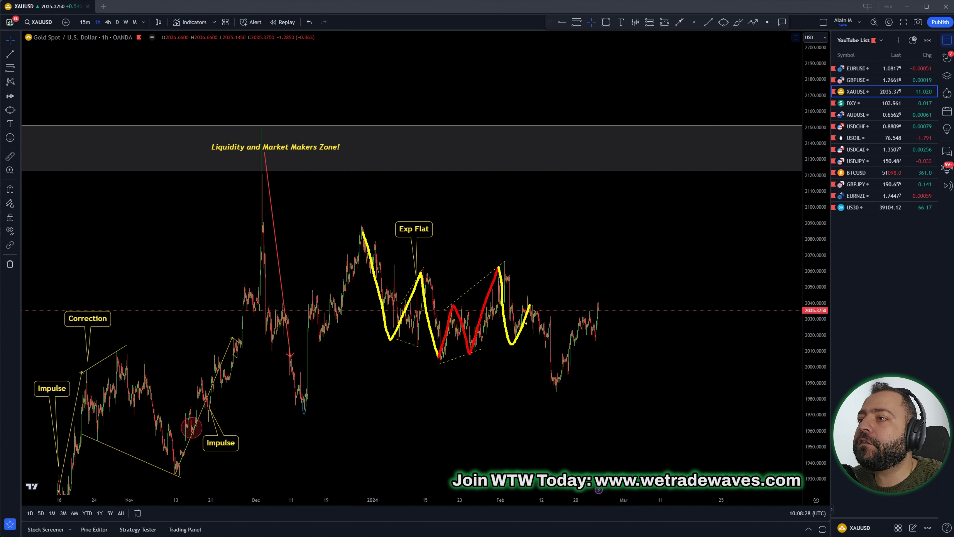
{"action": "mouse_move", "coordinate": [529, 307]}
{"action": "left_mouse_down"}
{"action": "mouse_move", "coordinate": [552, 321]}
{"action": "mouse_move", "coordinate": [541, 344]}
{"action": "mouse_move", "coordinate": [552, 388]}
{"action": "mouse_move", "coordinate": [426, 387]}
{"action": "mouse_move", "coordinate": [444, 394]}
{"action": "left_mouse_up"}
{"action": "left_click_drag", "start_coordinate": [319, 368], "coordinate": [322, 384]}
{"action": "mouse_move", "coordinate": [330, 363]}
{"action": "left_mouse_down"}
{"action": "mouse_move", "coordinate": [323, 373]}
{"action": "mouse_move", "coordinate": [347, 360]}
{"action": "mouse_move", "coordinate": [358, 369]}
{"action": "left_mouse_up"}
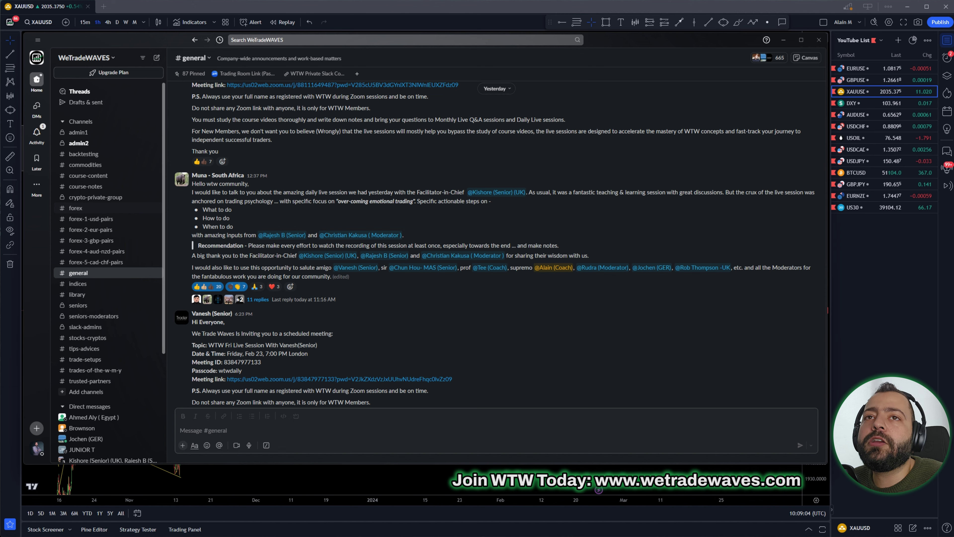
In Slack, view the shared XAUUSD positions image in the forex channel, and return to the gold chart.
{"action": "left_click", "coordinate": [75, 208]}
{"action": "left_click", "coordinate": [240, 359]}
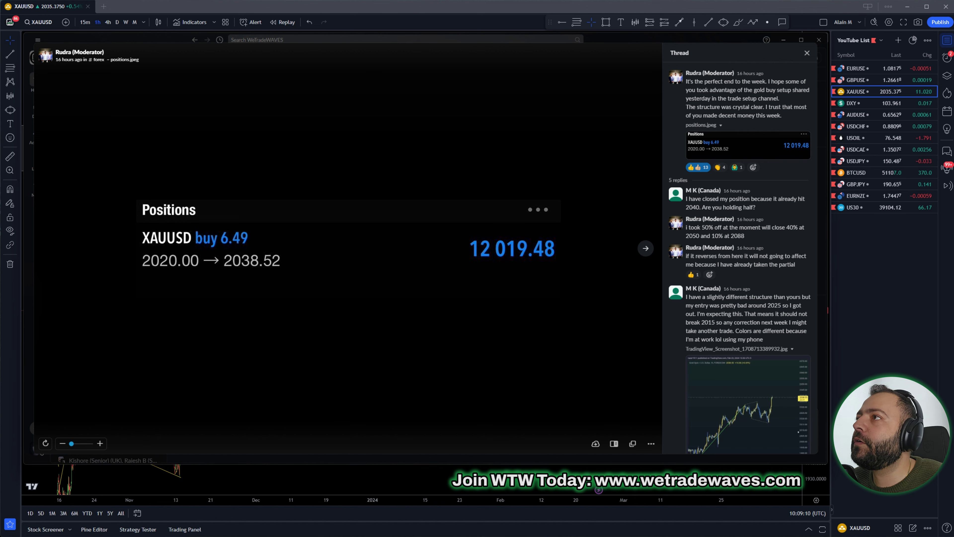
{"action": "left_click", "coordinate": [807, 53]}
{"action": "left_click", "coordinate": [783, 40]}
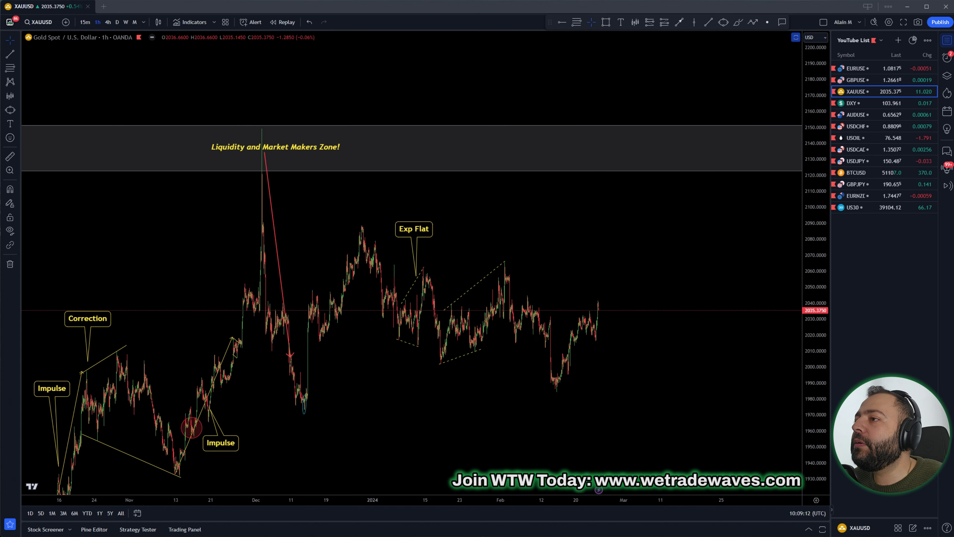
Mark the gold rally from the mid-February low with a yellow arrow, add a mark beneath it, and clear the sketches.
{"action": "mouse_move", "coordinate": [590, 314]}
{"action": "left_mouse_down"}
{"action": "mouse_move", "coordinate": [596, 340]}
{"action": "mouse_move", "coordinate": [598, 305]}
{"action": "left_mouse_up"}
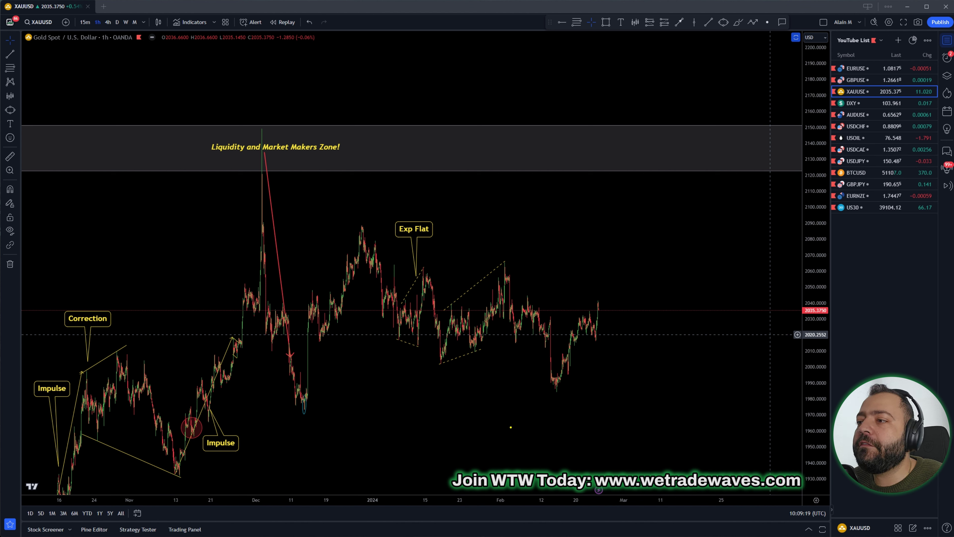
{"action": "left_click_drag", "start_coordinate": [571, 369], "coordinate": [570, 334]}
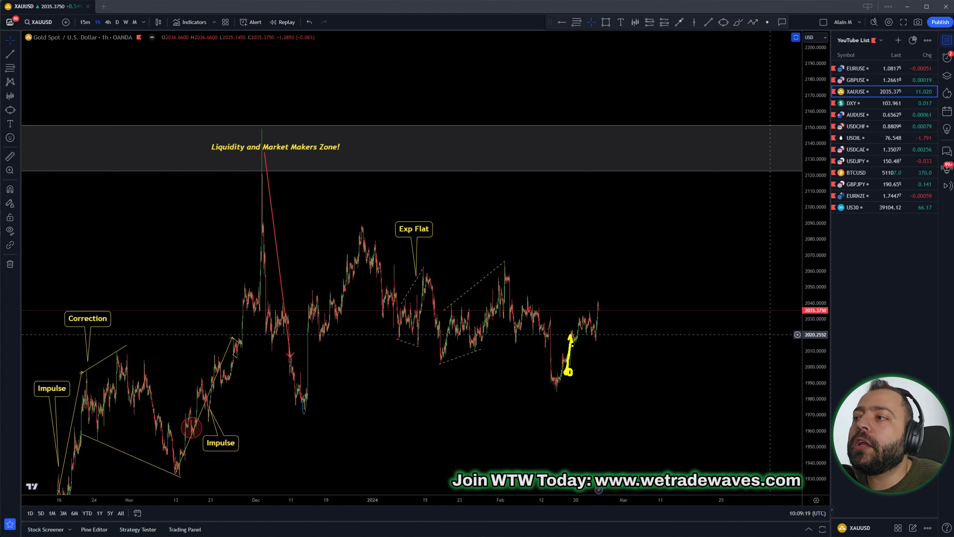
{"action": "left_click_drag", "start_coordinate": [582, 379], "coordinate": [562, 389]}
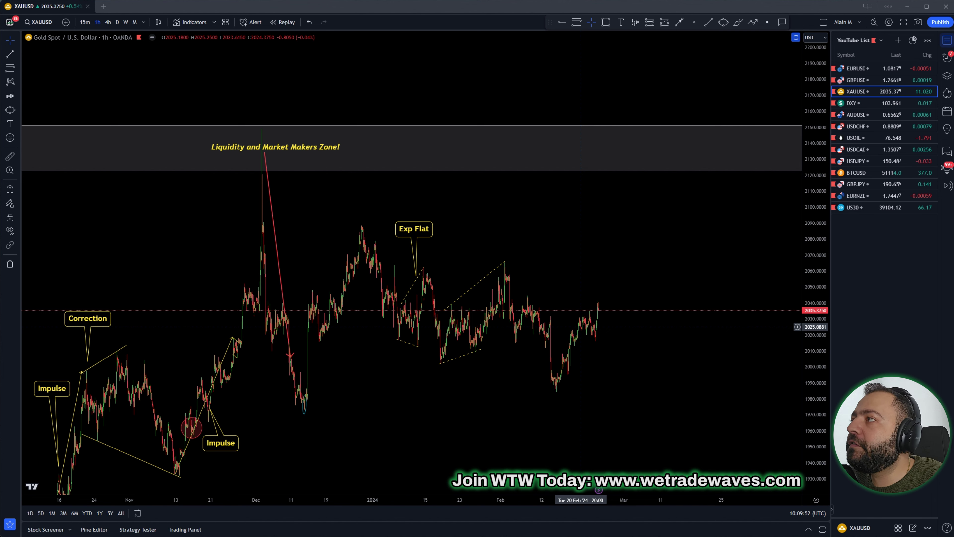
Draw yellow arrows below the latest gold rally, trace the three-leg correction, sketch a small pullback and rise, and clear everything.
{"action": "left_click_drag", "start_coordinate": [581, 326], "coordinate": [559, 326]}
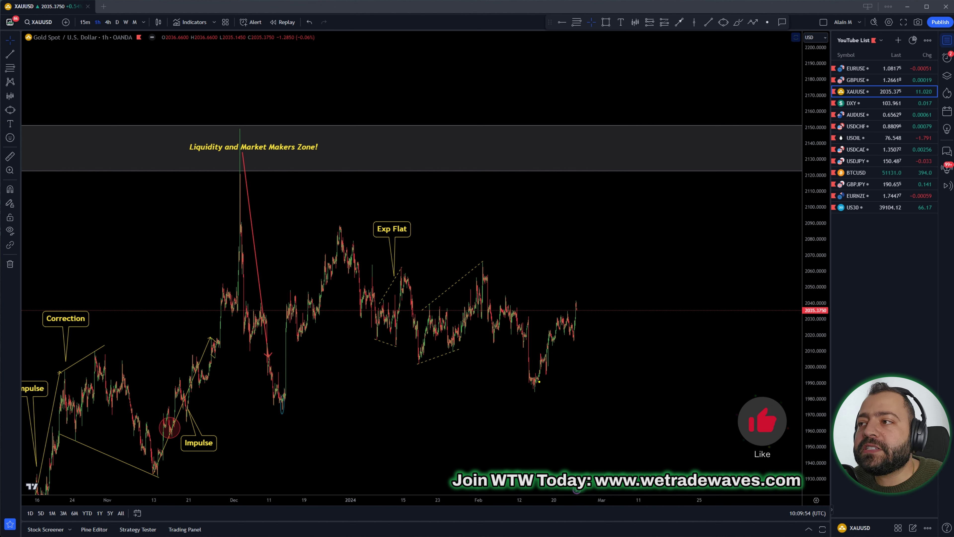
{"action": "left_click_drag", "start_coordinate": [551, 393], "coordinate": [609, 331]}
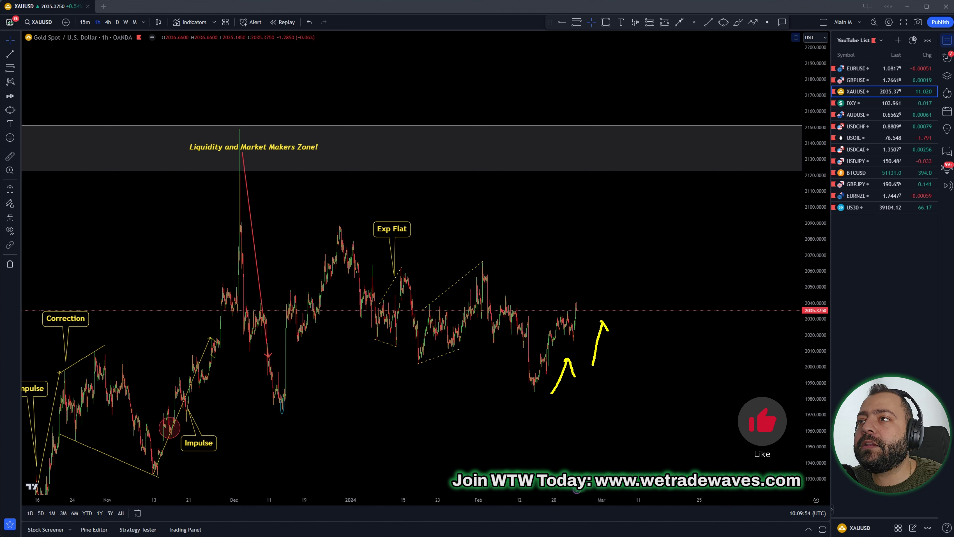
{"action": "mouse_move", "coordinate": [340, 225]}
{"action": "left_mouse_down"}
{"action": "mouse_move", "coordinate": [418, 362]}
{"action": "mouse_move", "coordinate": [463, 295]}
{"action": "mouse_move", "coordinate": [504, 315]}
{"action": "mouse_move", "coordinate": [536, 384]}
{"action": "left_mouse_up"}
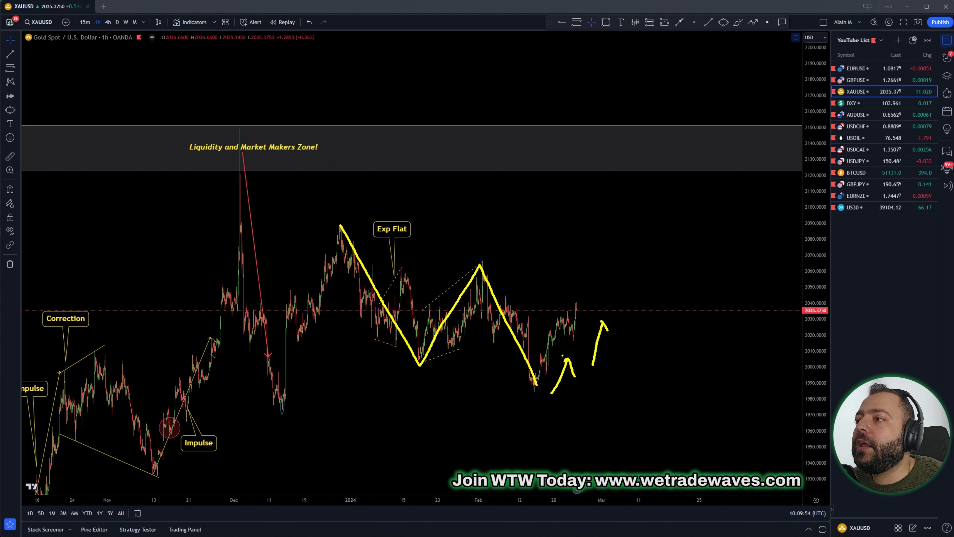
{"action": "mouse_move", "coordinate": [576, 303]}
{"action": "left_mouse_down"}
{"action": "mouse_move", "coordinate": [582, 313]}
{"action": "mouse_move", "coordinate": [587, 300]}
{"action": "mouse_move", "coordinate": [596, 319]}
{"action": "mouse_move", "coordinate": [598, 279]}
{"action": "mouse_move", "coordinate": [605, 289]}
{"action": "left_mouse_up"}
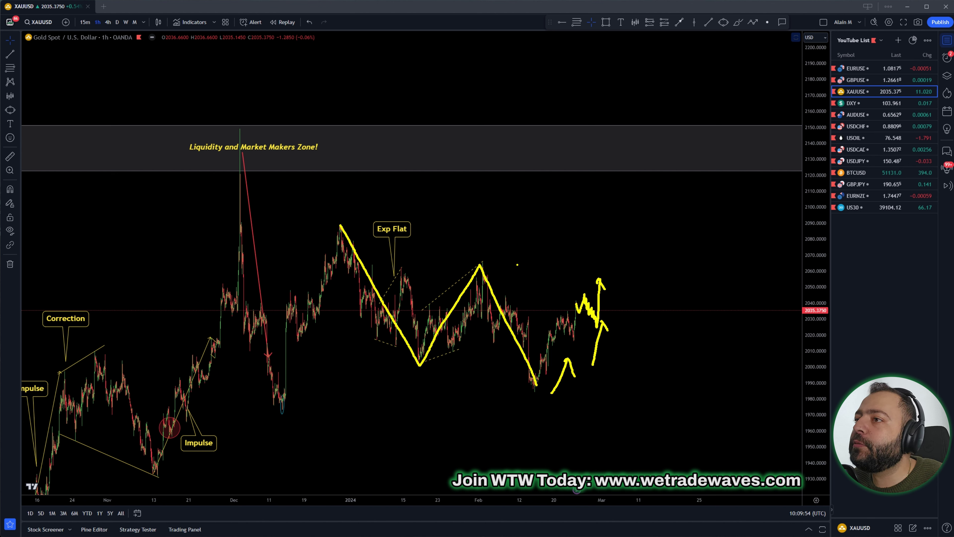
{"action": "left_click_drag", "start_coordinate": [476, 262], "coordinate": [505, 260]}
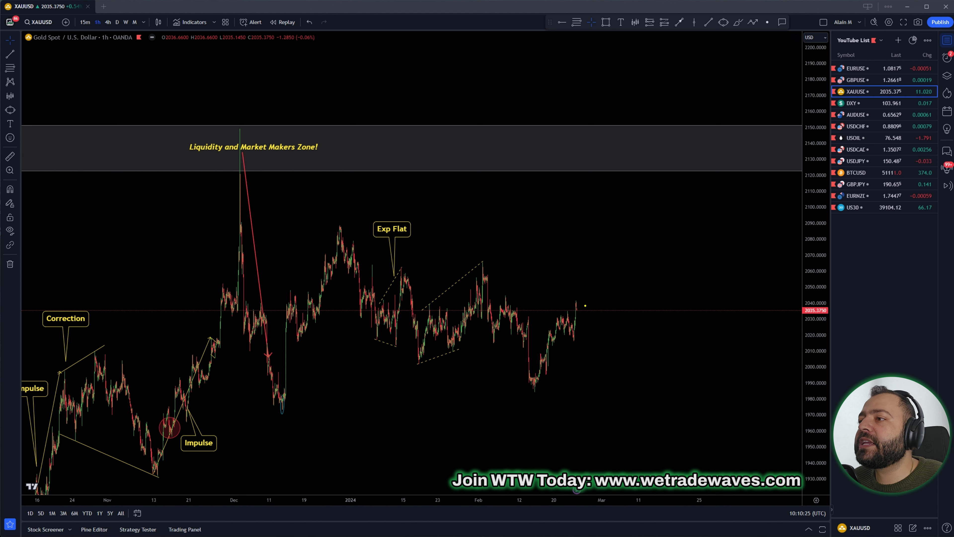
Sketch a projected move after the latest gold price and underline the chart's title.
{"action": "mouse_move", "coordinate": [577, 300]}
{"action": "left_mouse_down"}
{"action": "mouse_move", "coordinate": [589, 321]}
{"action": "mouse_move", "coordinate": [603, 287]}
{"action": "mouse_move", "coordinate": [614, 272]}
{"action": "mouse_move", "coordinate": [618, 279]}
{"action": "left_mouse_up"}
{"action": "left_click_drag", "start_coordinate": [33, 51], "coordinate": [157, 55]}
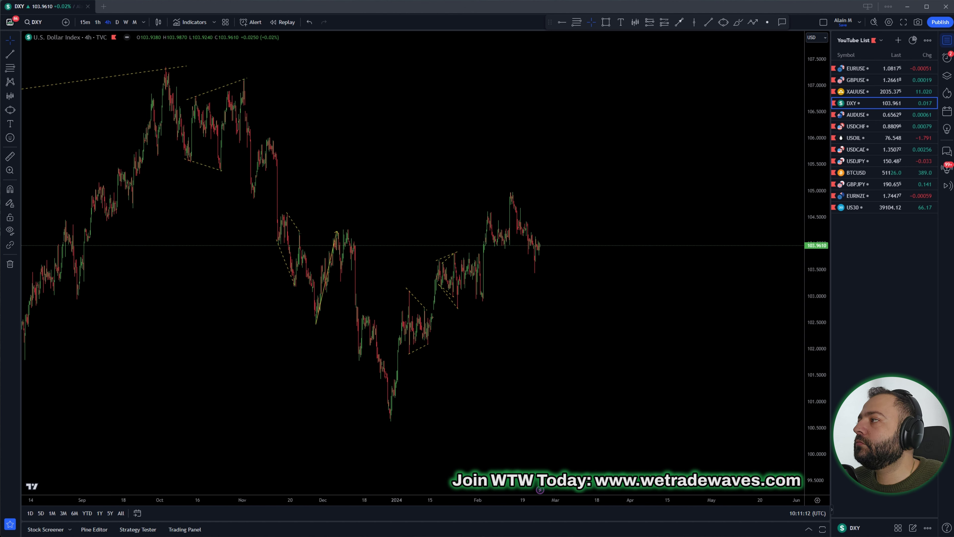
On the DXY chart, underline the title, mark the mid-February decline and the preceding rally from late December, and clear the sketches.
{"action": "left_click_drag", "start_coordinate": [33, 48], "coordinate": [72, 49]}
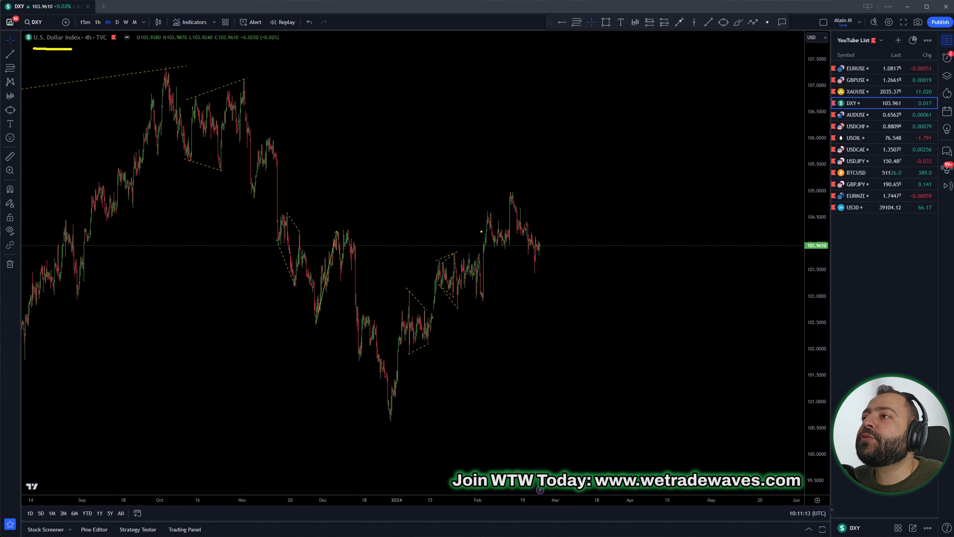
{"action": "mouse_move", "coordinate": [532, 195]}
{"action": "left_mouse_down"}
{"action": "mouse_move", "coordinate": [535, 217]}
{"action": "mouse_move", "coordinate": [551, 223]}
{"action": "left_mouse_up"}
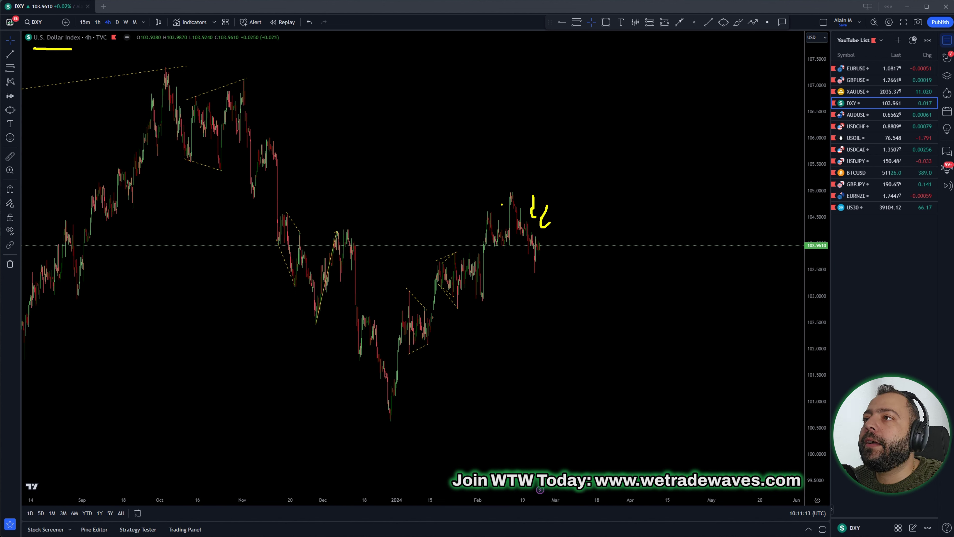
{"action": "mouse_move", "coordinate": [508, 195]}
{"action": "left_mouse_down"}
{"action": "mouse_move", "coordinate": [531, 248]}
{"action": "mouse_move", "coordinate": [533, 237]}
{"action": "mouse_move", "coordinate": [534, 278]}
{"action": "mouse_move", "coordinate": [538, 265]}
{"action": "left_mouse_up"}
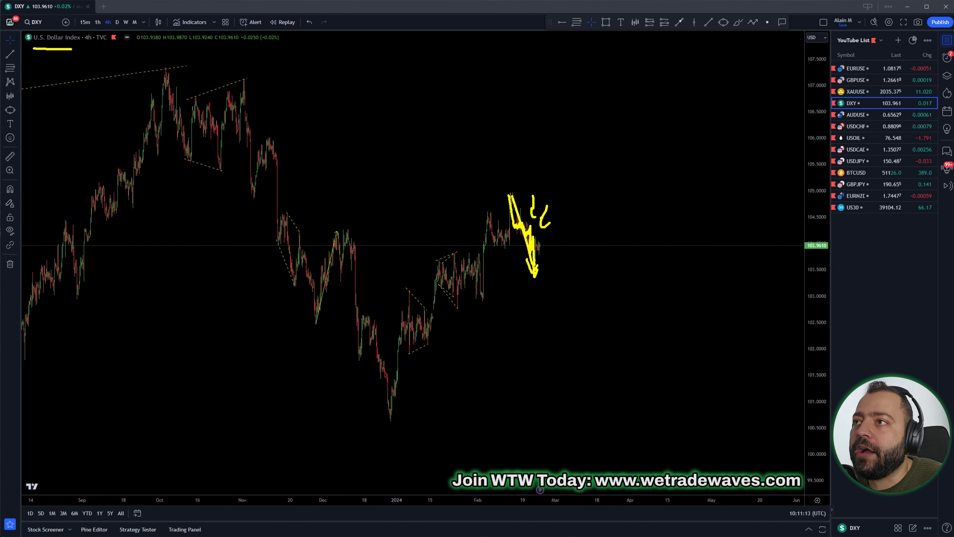
{"action": "mouse_move", "coordinate": [384, 410]}
{"action": "left_mouse_down"}
{"action": "mouse_move", "coordinate": [410, 309]}
{"action": "mouse_move", "coordinate": [424, 335]}
{"action": "mouse_move", "coordinate": [444, 259]}
{"action": "mouse_move", "coordinate": [453, 269]}
{"action": "mouse_move", "coordinate": [487, 231]}
{"action": "mouse_move", "coordinate": [505, 250]}
{"action": "mouse_move", "coordinate": [506, 208]}
{"action": "mouse_move", "coordinate": [528, 195]}
{"action": "left_mouse_up"}
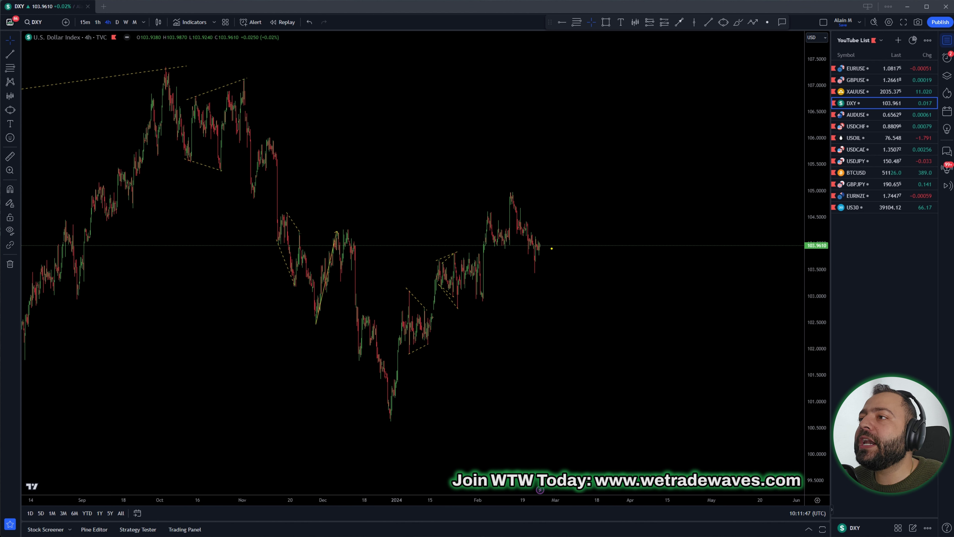
Sketch a yellow projection of a dip, bounce and drop after the latest DXY price, add small direction marks, and clear the sketch.
{"action": "mouse_move", "coordinate": [538, 241]}
{"action": "left_mouse_down"}
{"action": "mouse_move", "coordinate": [553, 263]}
{"action": "mouse_move", "coordinate": [562, 220]}
{"action": "mouse_move", "coordinate": [590, 293]}
{"action": "mouse_move", "coordinate": [597, 282]}
{"action": "left_mouse_up"}
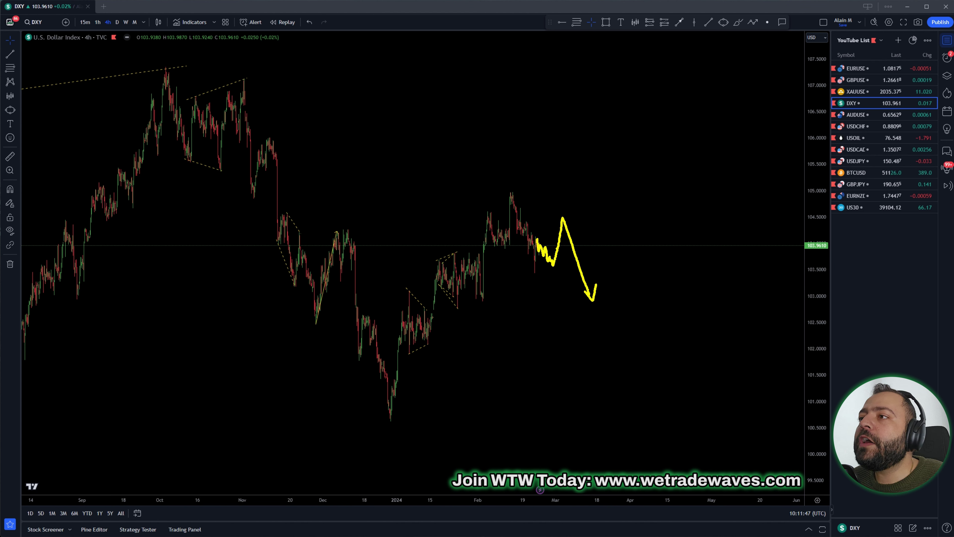
{"action": "left_click_drag", "start_coordinate": [545, 217], "coordinate": [548, 226]}
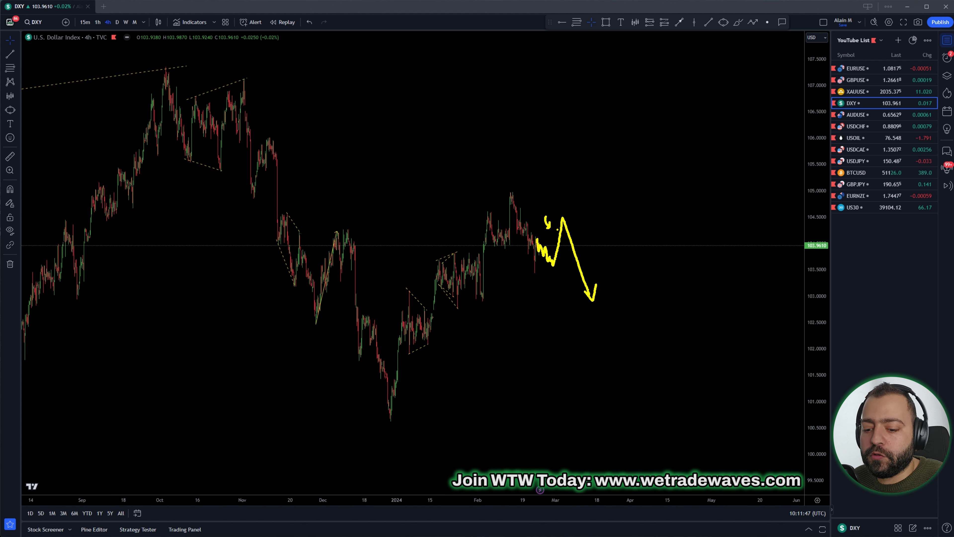
{"action": "left_click_drag", "start_coordinate": [583, 211], "coordinate": [583, 237]}
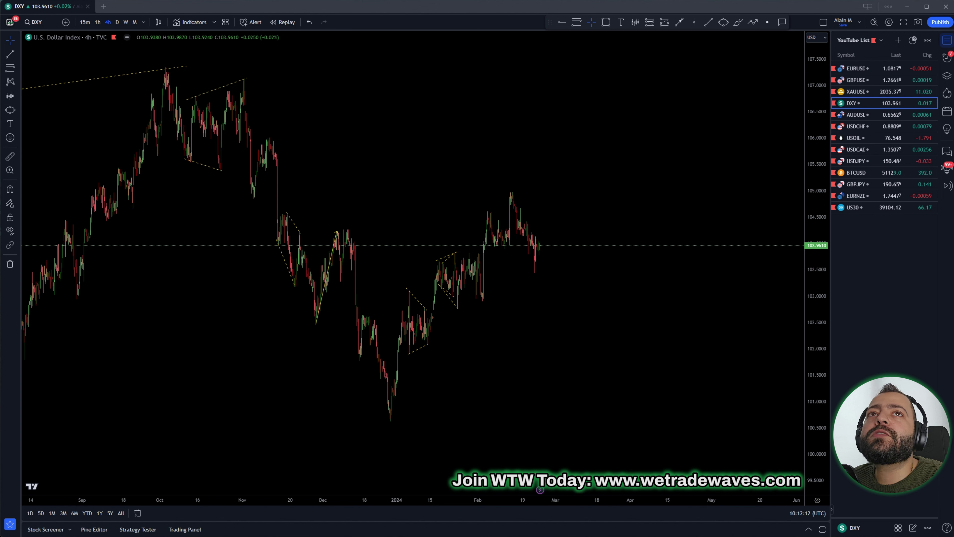
Draw dashed trend lines above and below the early-February consolidation on the DXY chart.
{"action": "left_click", "coordinate": [10, 54]}
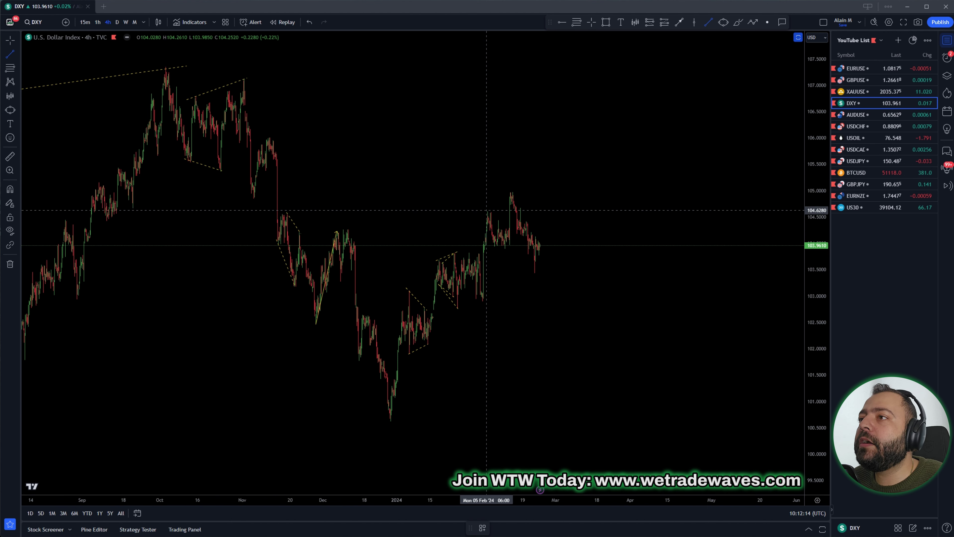
{"action": "left_click", "coordinate": [486, 209]}
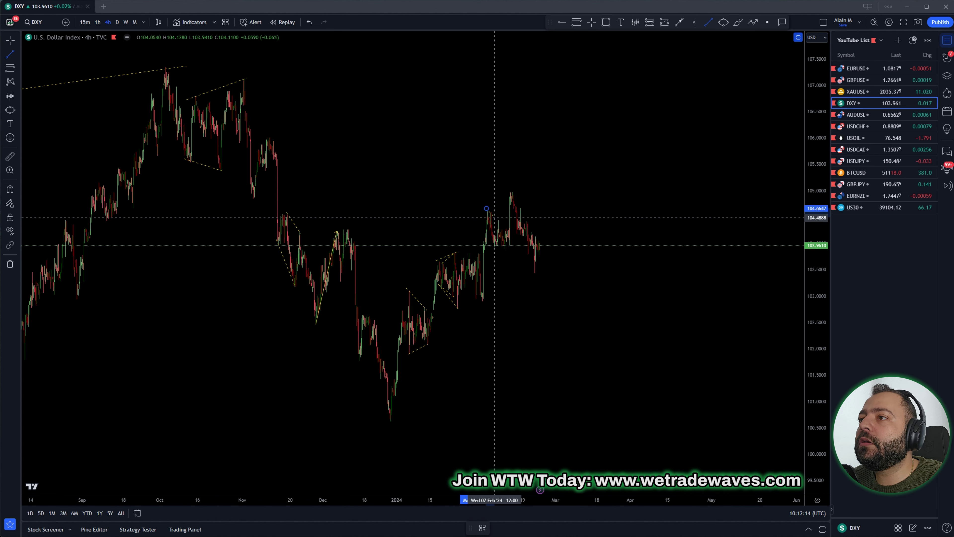
{"action": "left_click", "coordinate": [502, 224]}
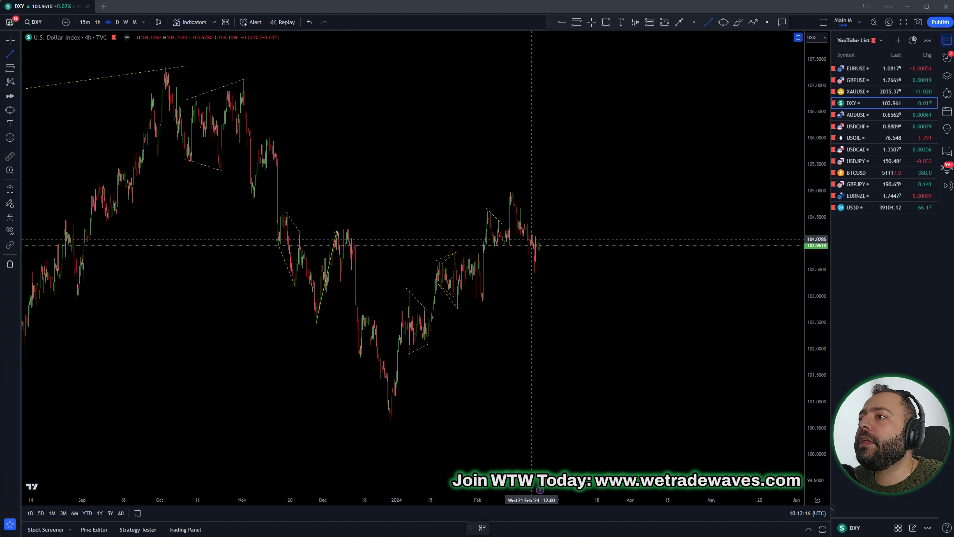
{"action": "left_click", "coordinate": [492, 243]}
{"action": "key", "text": "Escape"}
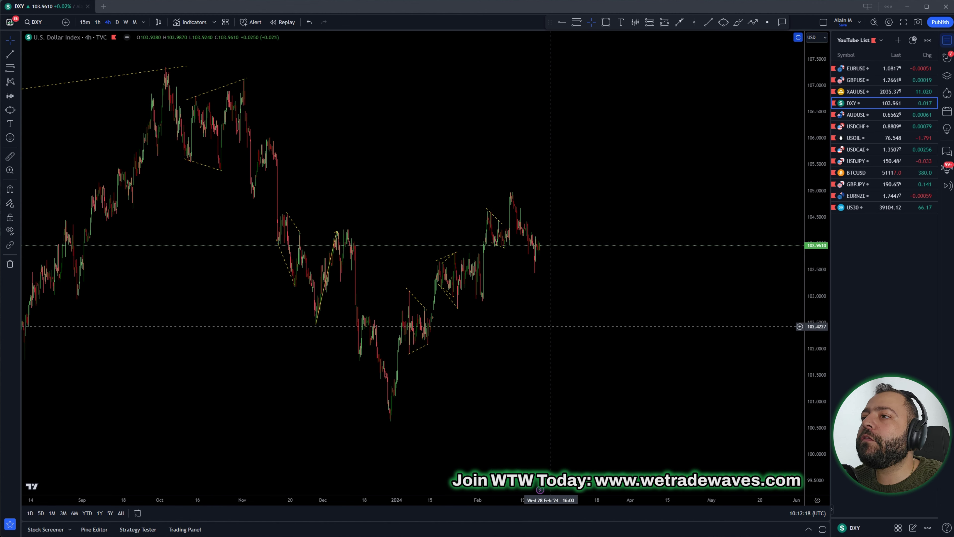
Bound the late-January DXY consolidation with one dashed trend line along its highs and another along its lows.
{"action": "key", "text": "alt+t"}
{"action": "left_click", "coordinate": [462, 257]}
{"action": "left_click", "coordinate": [478, 253]}
{"action": "key", "text": "alt+t"}
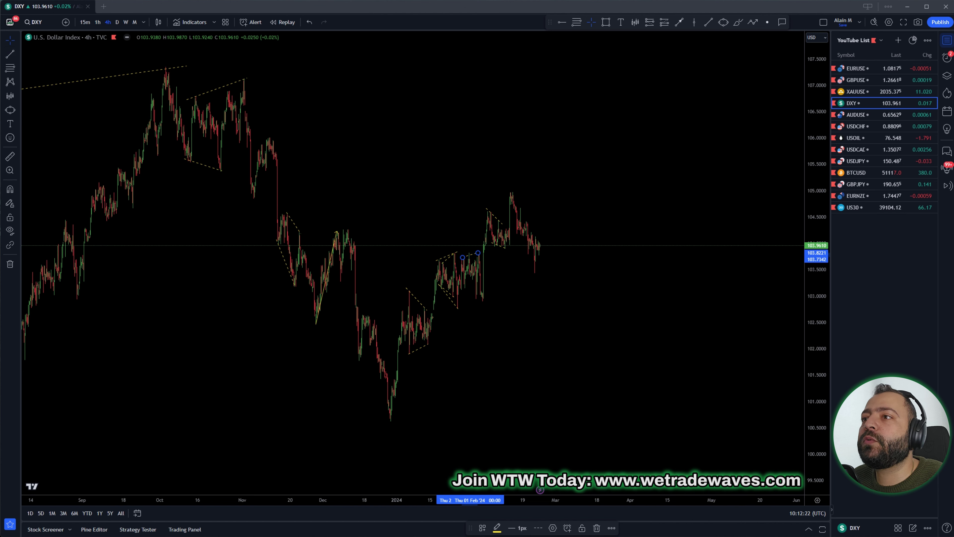
{"action": "left_click", "coordinate": [464, 284]}
{"action": "key", "text": "Escape"}
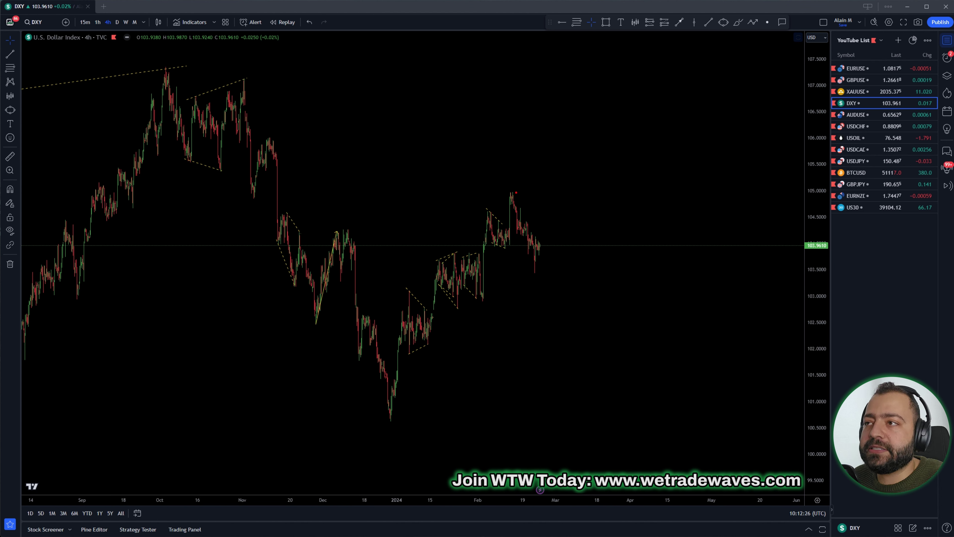
Circle the mid-February DXY peak in yellow, sketch a projection from the latest low, and clear the sketches.
{"action": "left_click_drag", "start_coordinate": [511, 189], "coordinate": [511, 190]}
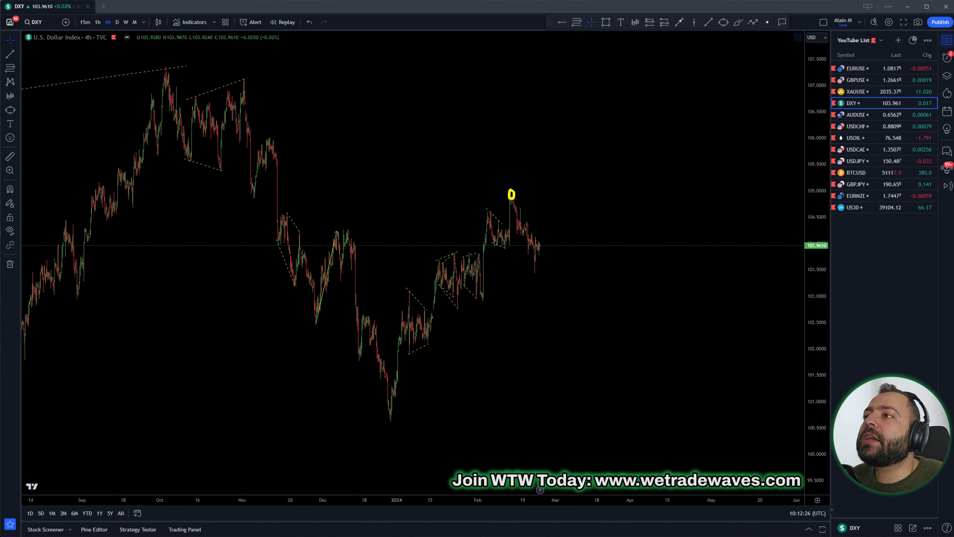
{"action": "mouse_move", "coordinate": [536, 274]}
{"action": "left_mouse_down"}
{"action": "mouse_move", "coordinate": [541, 245]}
{"action": "mouse_move", "coordinate": [568, 217]}
{"action": "mouse_move", "coordinate": [585, 286]}
{"action": "mouse_move", "coordinate": [592, 280]}
{"action": "left_mouse_up"}
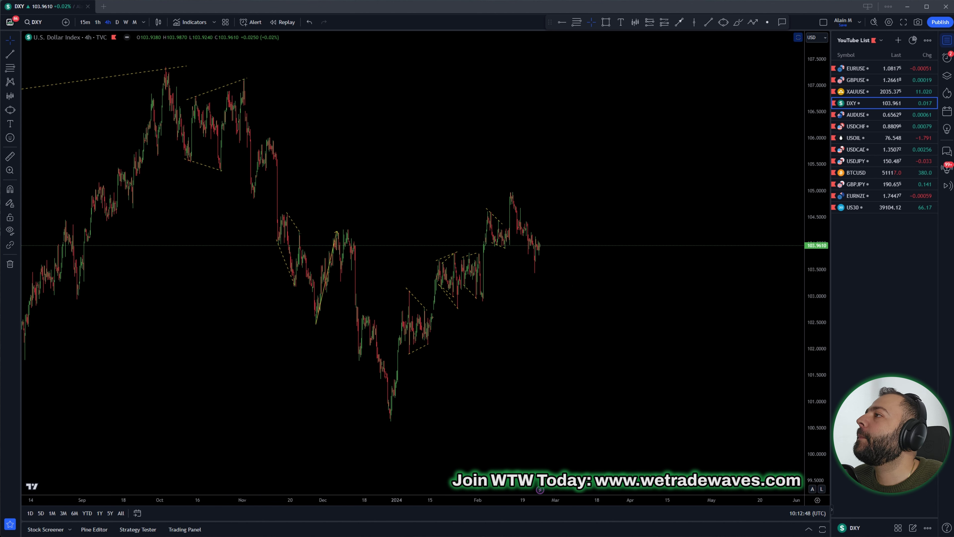
Open the AUDUSD chart, underline its title, and trace the rally from the mid-February low in yellow.
{"action": "key", "text": "Down"}
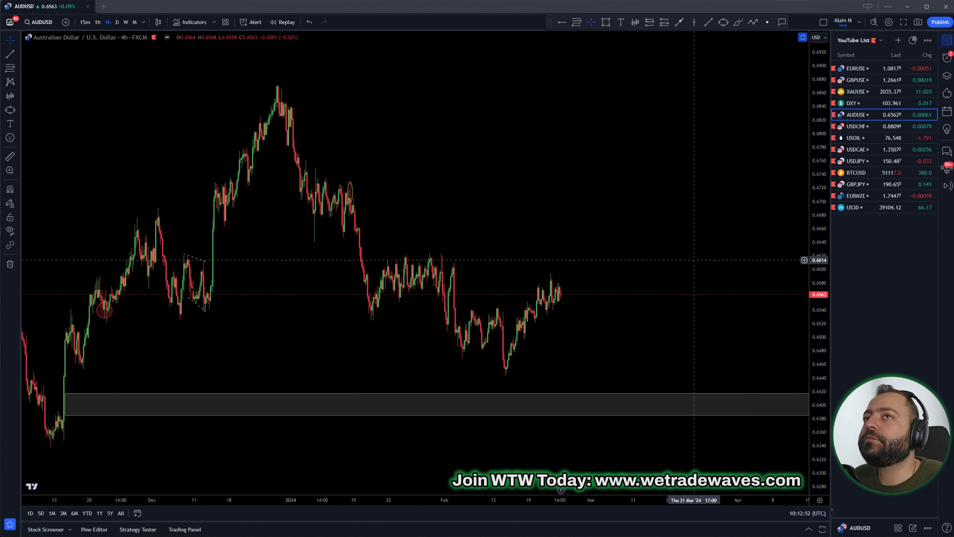
{"action": "left_click_drag", "start_coordinate": [48, 46], "coordinate": [73, 46]}
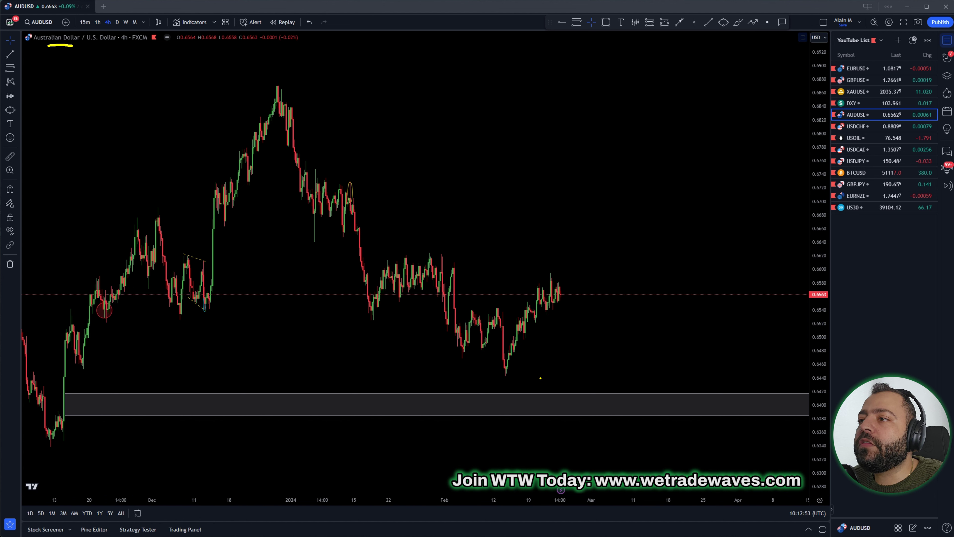
{"action": "mouse_move", "coordinate": [508, 373]}
{"action": "left_mouse_down"}
{"action": "mouse_move", "coordinate": [528, 306]}
{"action": "mouse_move", "coordinate": [547, 311]}
{"action": "mouse_move", "coordinate": [549, 277]}
{"action": "left_mouse_up"}
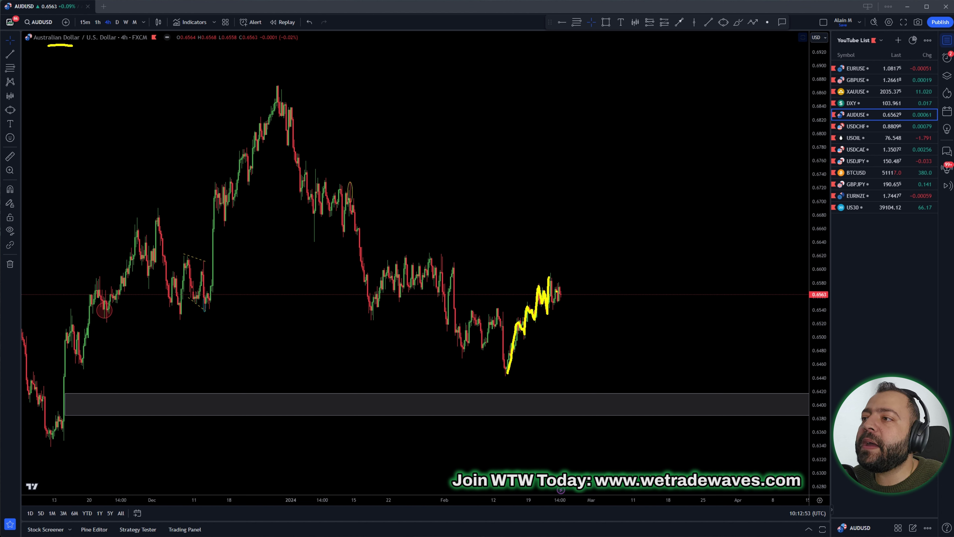
Sketch a pullback channel and projected rise after the latest AUDUSD price, add small up arrows, and underline the title again.
{"action": "mouse_move", "coordinate": [553, 276]}
{"action": "left_mouse_down"}
{"action": "mouse_move", "coordinate": [555, 301]}
{"action": "mouse_move", "coordinate": [572, 277]}
{"action": "mouse_move", "coordinate": [584, 321]}
{"action": "mouse_move", "coordinate": [615, 253]}
{"action": "mouse_move", "coordinate": [620, 268]}
{"action": "left_mouse_up"}
{"action": "mouse_move", "coordinate": [551, 271]}
{"action": "left_mouse_down"}
{"action": "mouse_move", "coordinate": [578, 277]}
{"action": "mouse_move", "coordinate": [579, 319]}
{"action": "left_mouse_up"}
{"action": "left_click_drag", "start_coordinate": [615, 318], "coordinate": [613, 300]}
{"action": "mouse_move", "coordinate": [605, 309]}
{"action": "left_mouse_down"}
{"action": "mouse_move", "coordinate": [613, 299]}
{"action": "mouse_move", "coordinate": [618, 307]}
{"action": "left_mouse_up"}
{"action": "left_click_drag", "start_coordinate": [39, 46], "coordinate": [74, 46]}
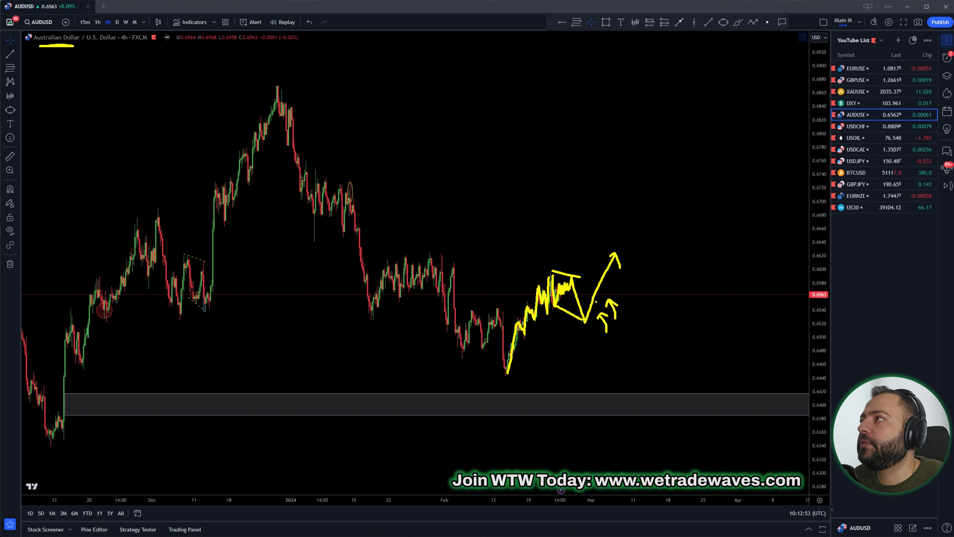
Open the USDCHF chart, underline its title, and trace the three-leg decline from the mid-February peak.
{"action": "key", "text": "Down"}
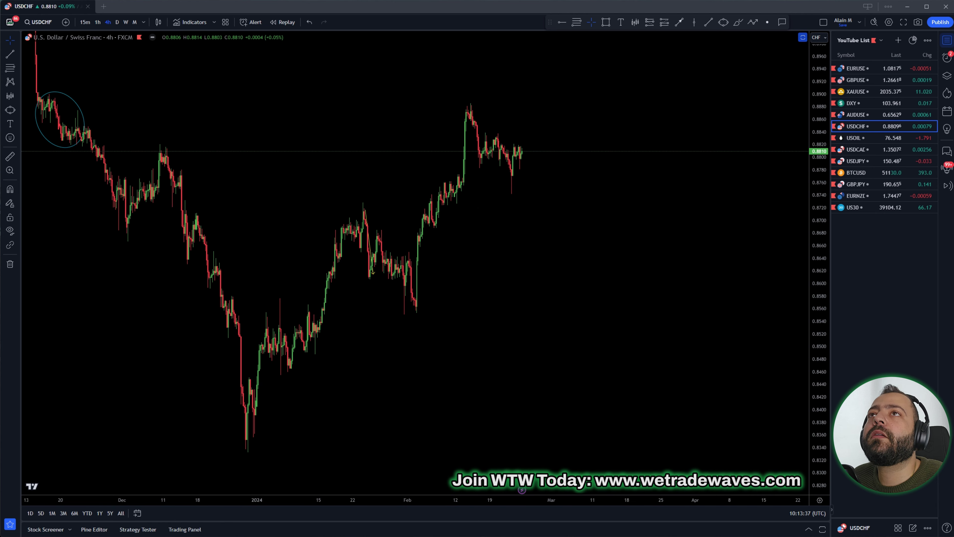
{"action": "left_click_drag", "start_coordinate": [35, 45], "coordinate": [111, 48]}
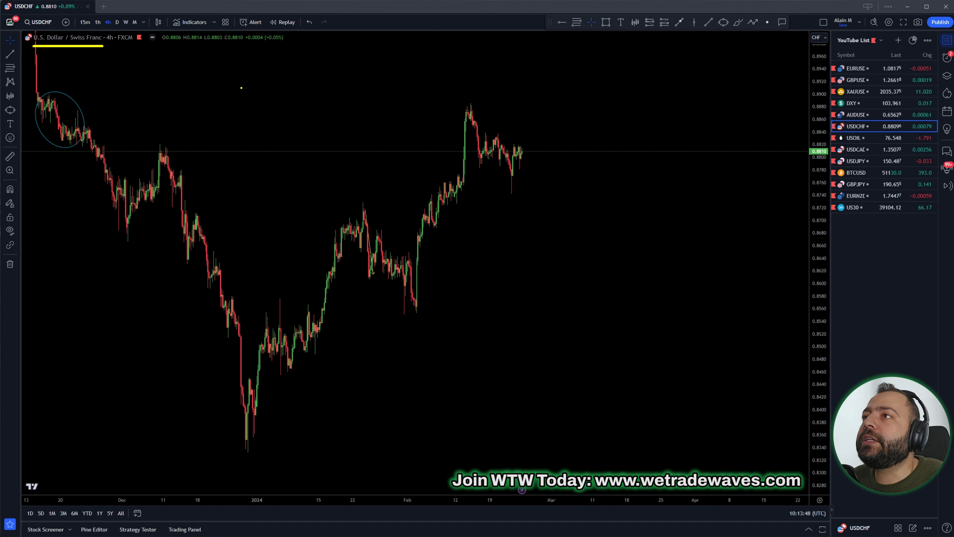
{"action": "mouse_move", "coordinate": [472, 112]}
{"action": "left_mouse_down"}
{"action": "mouse_move", "coordinate": [485, 158]}
{"action": "mouse_move", "coordinate": [502, 144]}
{"action": "mouse_move", "coordinate": [513, 180]}
{"action": "left_mouse_up"}
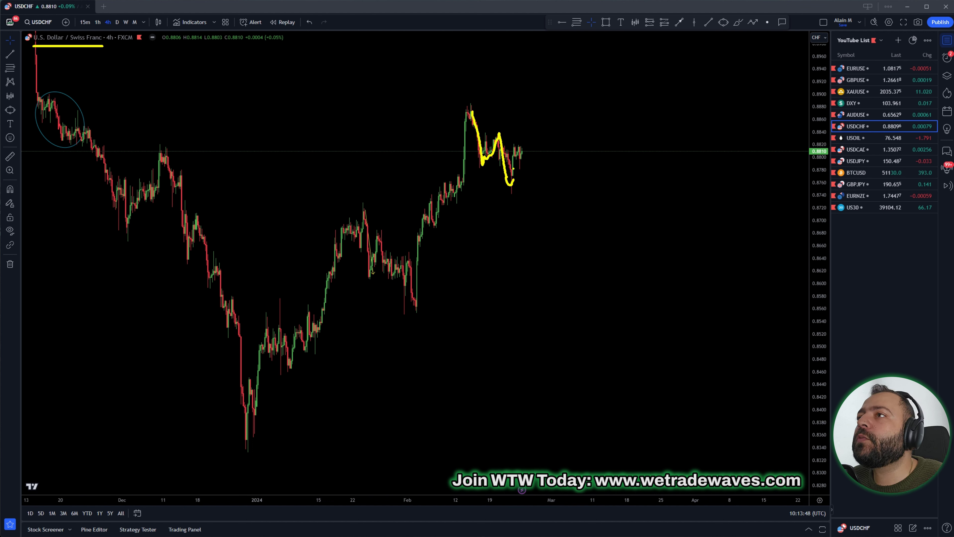
Add small marks beside the legs of the USDCHF decline, draw a check mark, and sketch a move up from the latest low.
{"action": "left_click_drag", "start_coordinate": [482, 102], "coordinate": [507, 130]}
{"action": "left_click_drag", "start_coordinate": [510, 130], "coordinate": [516, 139]}
{"action": "left_click_drag", "start_coordinate": [517, 135], "coordinate": [519, 133]}
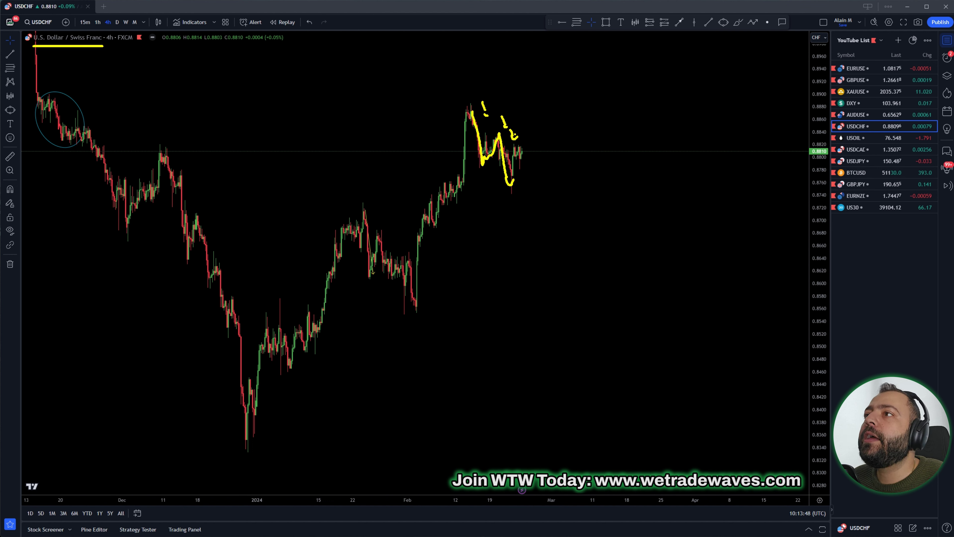
{"action": "left_click_drag", "start_coordinate": [532, 172], "coordinate": [550, 163]}
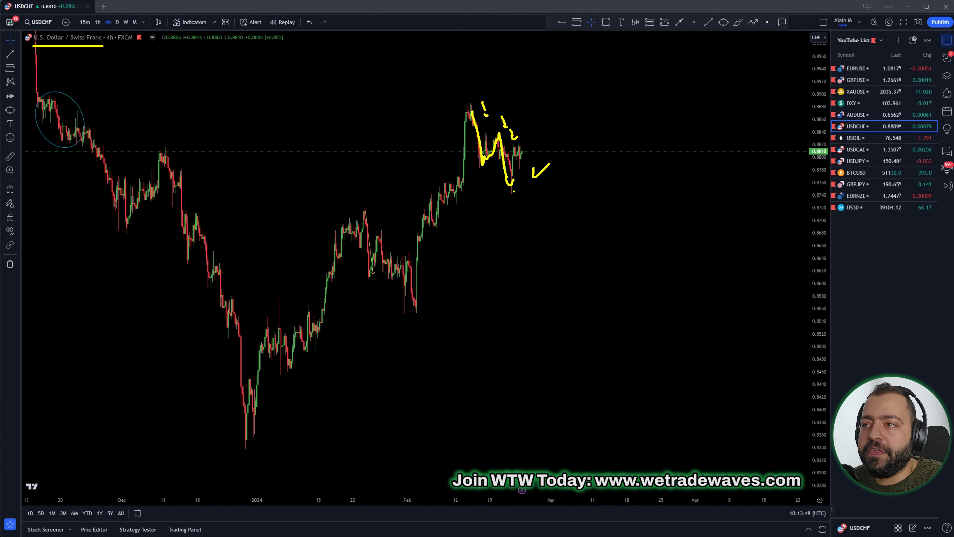
{"action": "mouse_move", "coordinate": [510, 191]}
{"action": "left_mouse_down"}
{"action": "mouse_move", "coordinate": [514, 150]}
{"action": "mouse_move", "coordinate": [532, 165]}
{"action": "mouse_move", "coordinate": [542, 114]}
{"action": "mouse_move", "coordinate": [554, 149]}
{"action": "mouse_move", "coordinate": [547, 139]}
{"action": "left_mouse_up"}
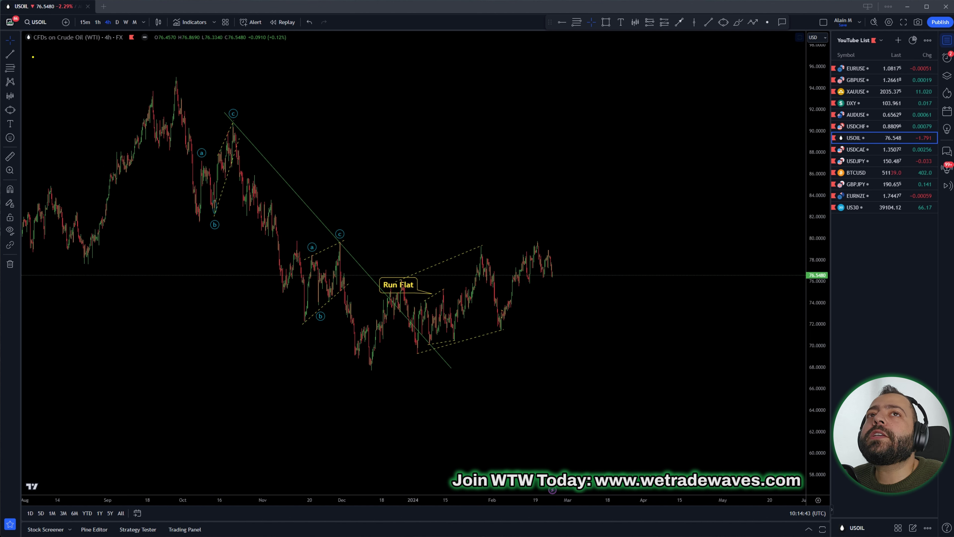
On the USOIL chart, underline the title, mark the inner and outer boundaries of the Run Flat, and trace the rally leading into it.
{"action": "left_click_drag", "start_coordinate": [33, 56], "coordinate": [101, 54]}
{"action": "left_click_drag", "start_coordinate": [420, 301], "coordinate": [442, 292]}
{"action": "left_click_drag", "start_coordinate": [429, 342], "coordinate": [455, 341]}
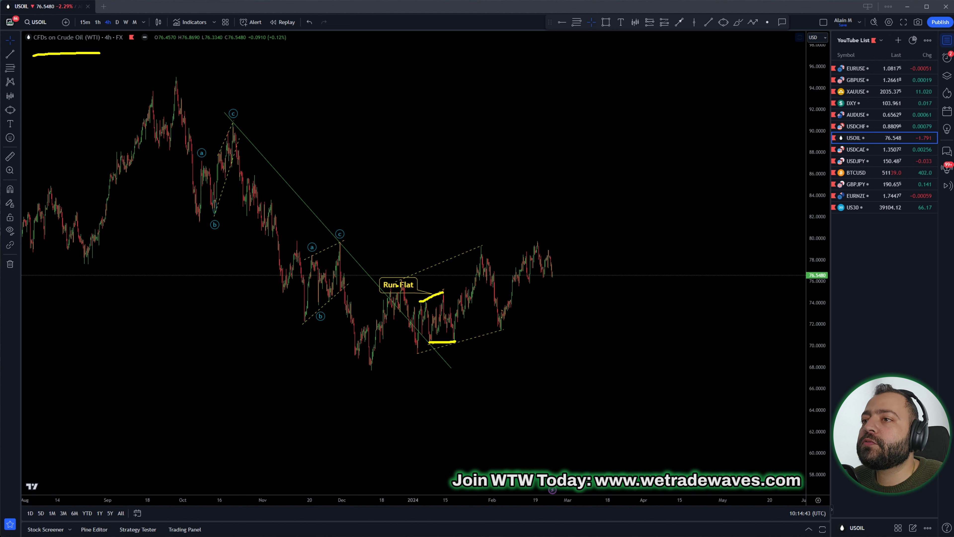
{"action": "left_click_drag", "start_coordinate": [395, 281], "coordinate": [472, 252]}
{"action": "left_click_drag", "start_coordinate": [415, 355], "coordinate": [502, 331]}
{"action": "left_click_drag", "start_coordinate": [366, 371], "coordinate": [403, 278]}
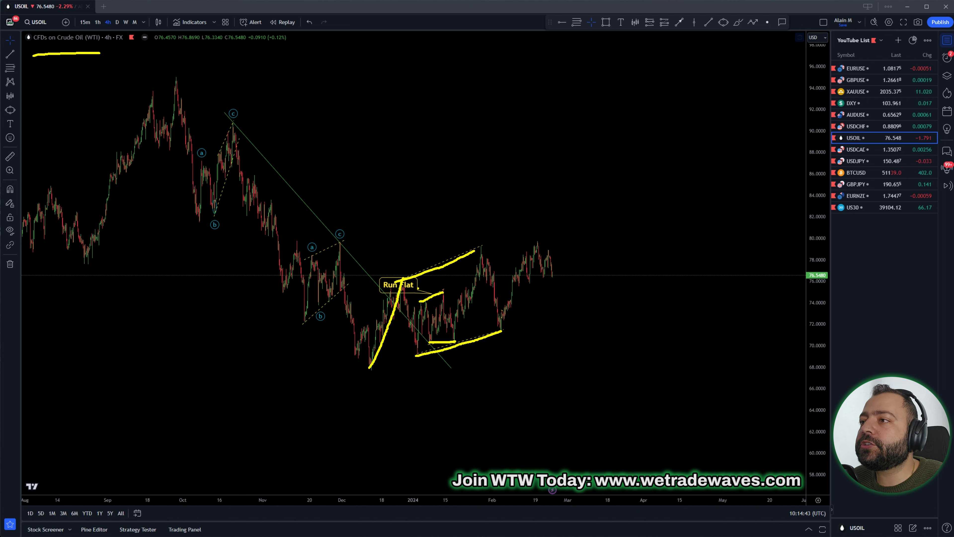
Trace the February USOIL rally with a check mark above it, then sketch the three-leg pullback and a projected rise.
{"action": "left_click_drag", "start_coordinate": [502, 331], "coordinate": [553, 196]}
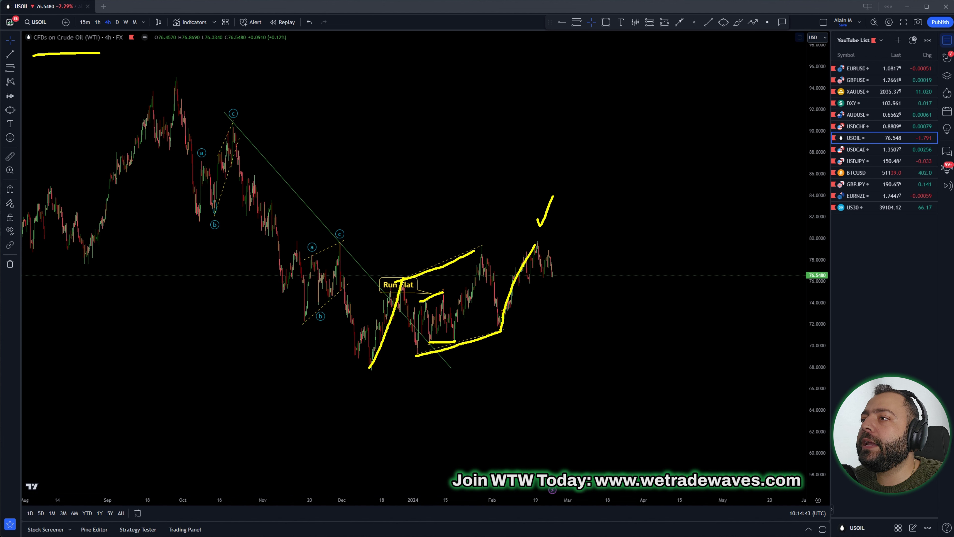
{"action": "mouse_move", "coordinate": [536, 242]}
{"action": "left_mouse_down"}
{"action": "mouse_move", "coordinate": [540, 271]}
{"action": "mouse_move", "coordinate": [549, 248]}
{"action": "mouse_move", "coordinate": [549, 292]}
{"action": "left_mouse_up"}
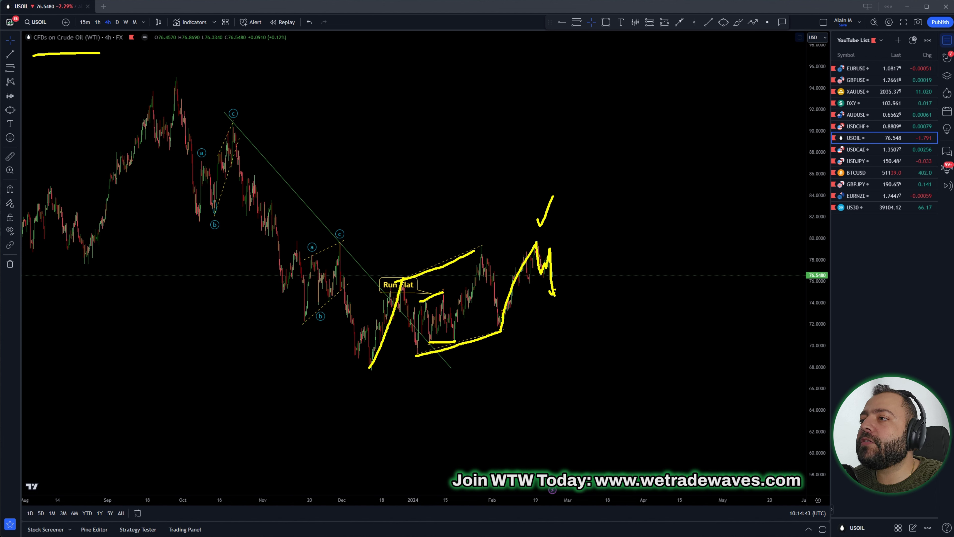
{"action": "mouse_move", "coordinate": [558, 293]}
{"action": "left_mouse_down"}
{"action": "mouse_move", "coordinate": [574, 236]}
{"action": "mouse_move", "coordinate": [583, 226]}
{"action": "mouse_move", "coordinate": [587, 238]}
{"action": "left_mouse_up"}
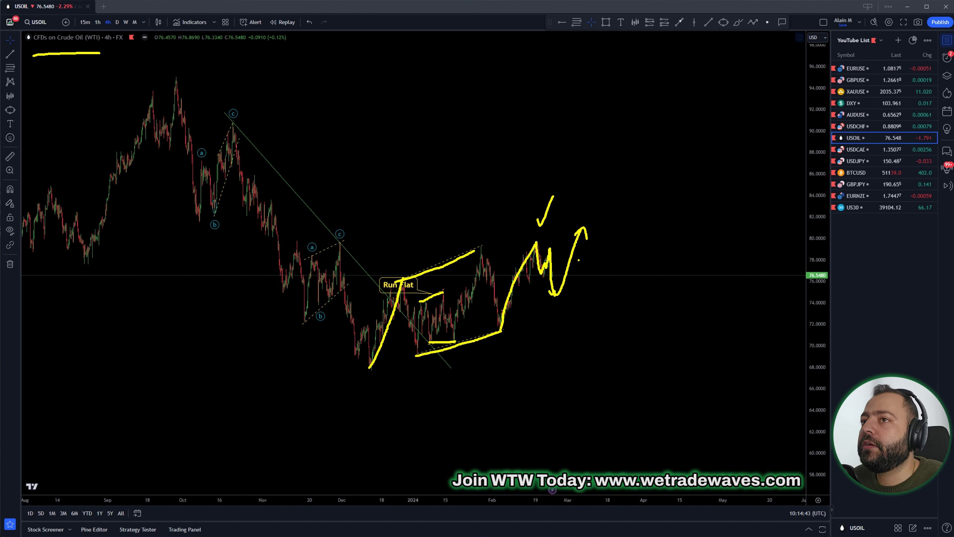
Trace the USOIL decline from the late-September high to the December low and the recovery, mark the recent highs, and clear the sketches.
{"action": "mouse_move", "coordinate": [167, 81]}
{"action": "left_mouse_down"}
{"action": "mouse_move", "coordinate": [189, 212]}
{"action": "mouse_move", "coordinate": [232, 117]}
{"action": "mouse_move", "coordinate": [276, 270]}
{"action": "mouse_move", "coordinate": [327, 260]}
{"action": "mouse_move", "coordinate": [378, 373]}
{"action": "left_mouse_up"}
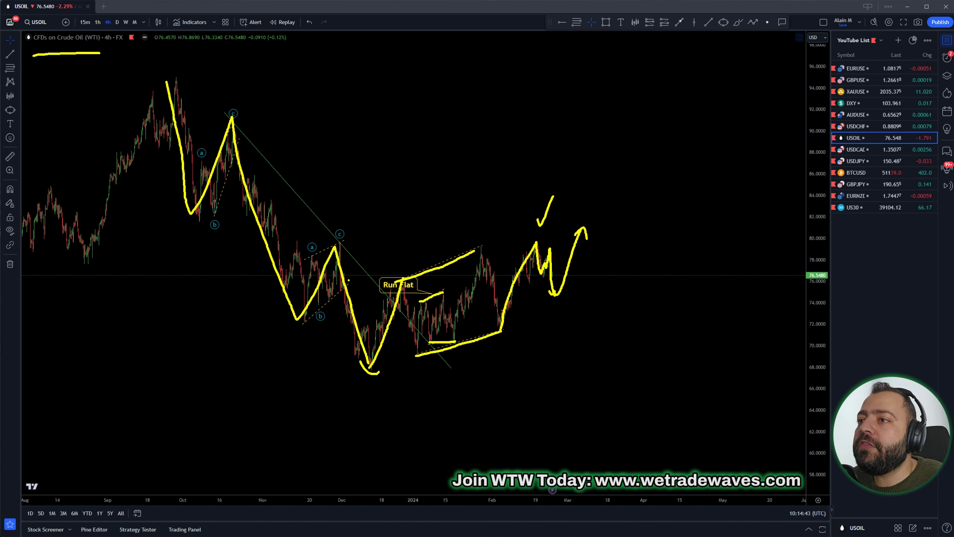
{"action": "mouse_move", "coordinate": [368, 362]}
{"action": "left_mouse_down"}
{"action": "mouse_move", "coordinate": [395, 308]}
{"action": "mouse_move", "coordinate": [450, 295]}
{"action": "mouse_move", "coordinate": [499, 328]}
{"action": "mouse_move", "coordinate": [537, 255]}
{"action": "mouse_move", "coordinate": [533, 275]}
{"action": "mouse_move", "coordinate": [569, 293]}
{"action": "mouse_move", "coordinate": [534, 236]}
{"action": "left_mouse_up"}
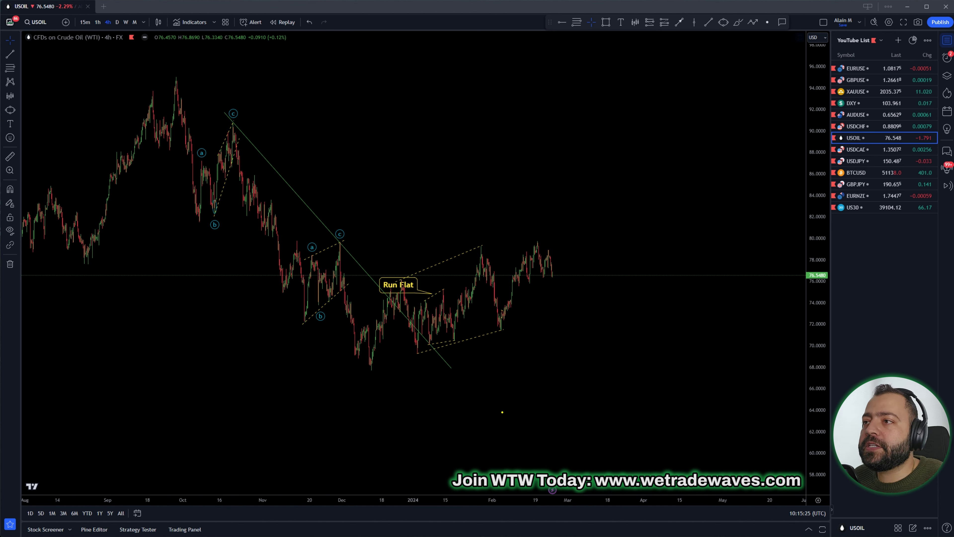
{"action": "mouse_move", "coordinate": [481, 248]}
{"action": "left_mouse_down"}
{"action": "mouse_move", "coordinate": [501, 309]}
{"action": "mouse_move", "coordinate": [534, 246]}
{"action": "mouse_move", "coordinate": [539, 260]}
{"action": "left_mouse_up"}
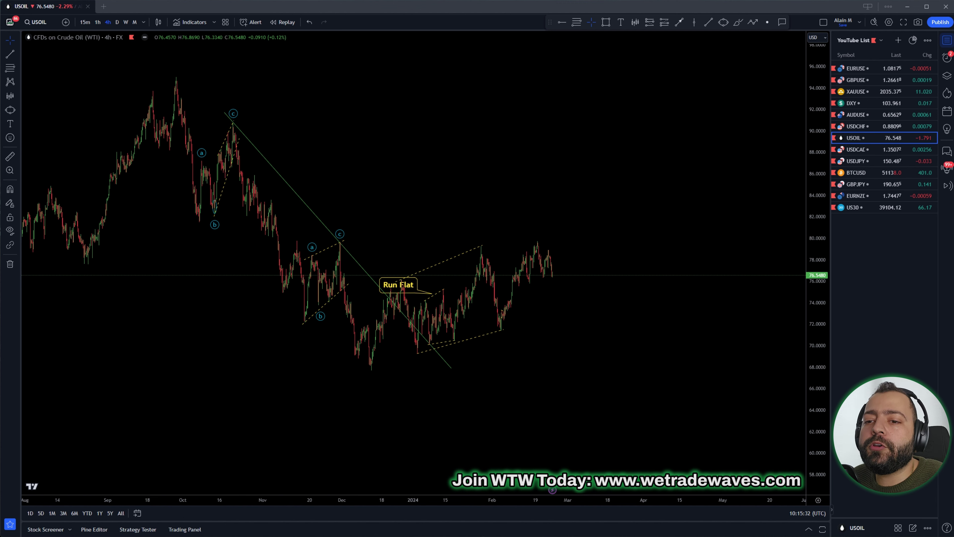
Switch to the browser to point out the YouTube channel's latest weekly analysis, return to TradingView, and mark the latest USOIL peak.
{"action": "key", "text": "alt+Tab"}
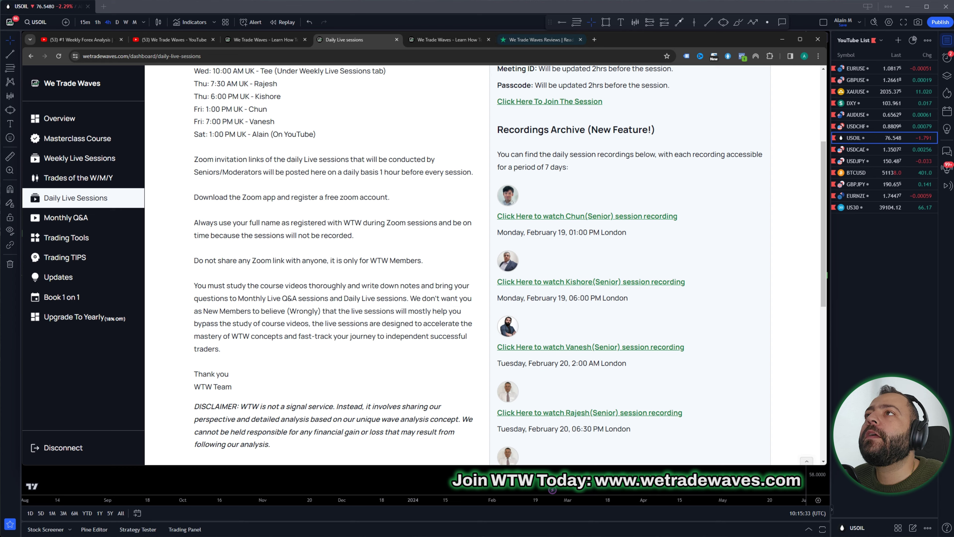
{"action": "left_click", "coordinate": [171, 40]}
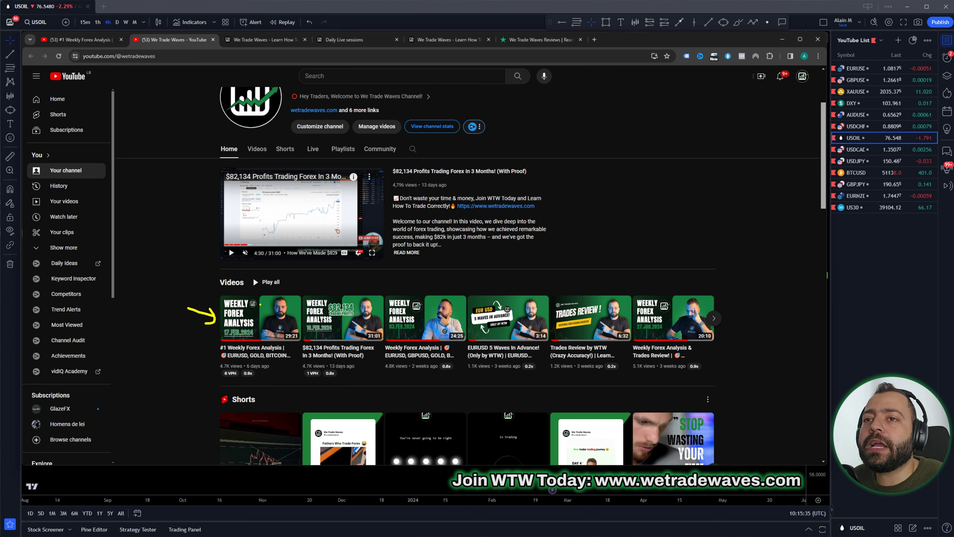
{"action": "key", "text": "alt+Tab"}
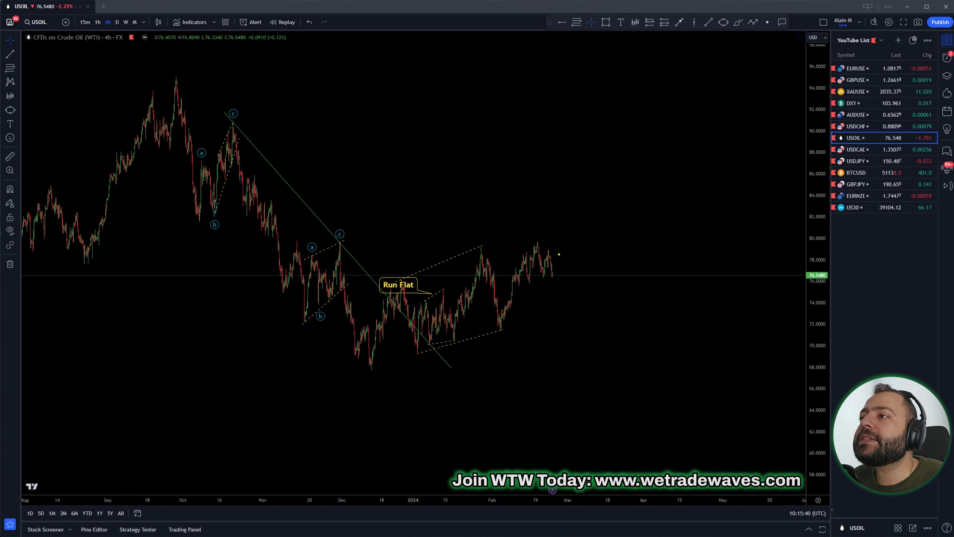
{"action": "mouse_move", "coordinate": [537, 243]}
{"action": "left_mouse_down"}
{"action": "mouse_move", "coordinate": [562, 284]}
{"action": "mouse_move", "coordinate": [574, 243]}
{"action": "mouse_move", "coordinate": [580, 249]}
{"action": "left_mouse_up"}
Open the USDCAD chart, underline its title, sketch over the pullback from the mid-February peak, and clear the sketches.
{"action": "left_click", "coordinate": [855, 150]}
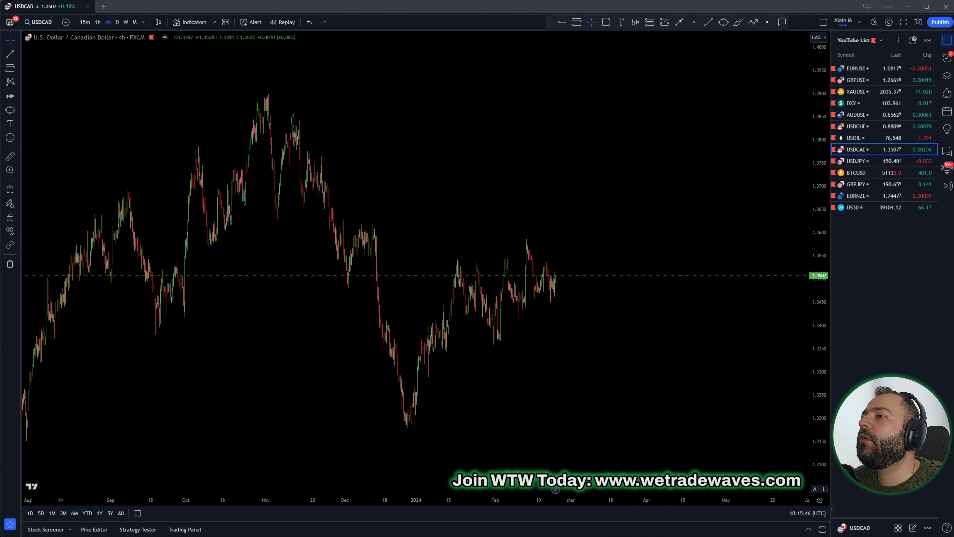
{"action": "left_click_drag", "start_coordinate": [40, 49], "coordinate": [87, 49]}
{"action": "mouse_move", "coordinate": [522, 243]}
{"action": "left_mouse_down"}
{"action": "mouse_move", "coordinate": [533, 285]}
{"action": "mouse_move", "coordinate": [550, 263]}
{"action": "mouse_move", "coordinate": [553, 303]}
{"action": "mouse_move", "coordinate": [563, 272]}
{"action": "mouse_move", "coordinate": [577, 267]}
{"action": "left_mouse_up"}
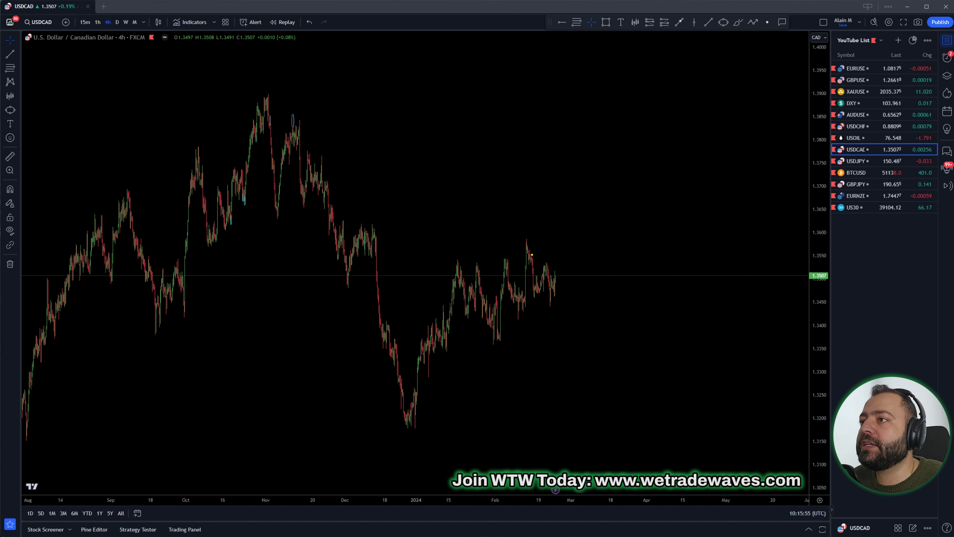
Draw dashed trend lines along the highs and lows of the USDCAD pullback after the mid-February peak.
{"action": "left_click", "coordinate": [10, 54]}
{"action": "left_click", "coordinate": [524, 239]}
{"action": "left_click", "coordinate": [548, 264]}
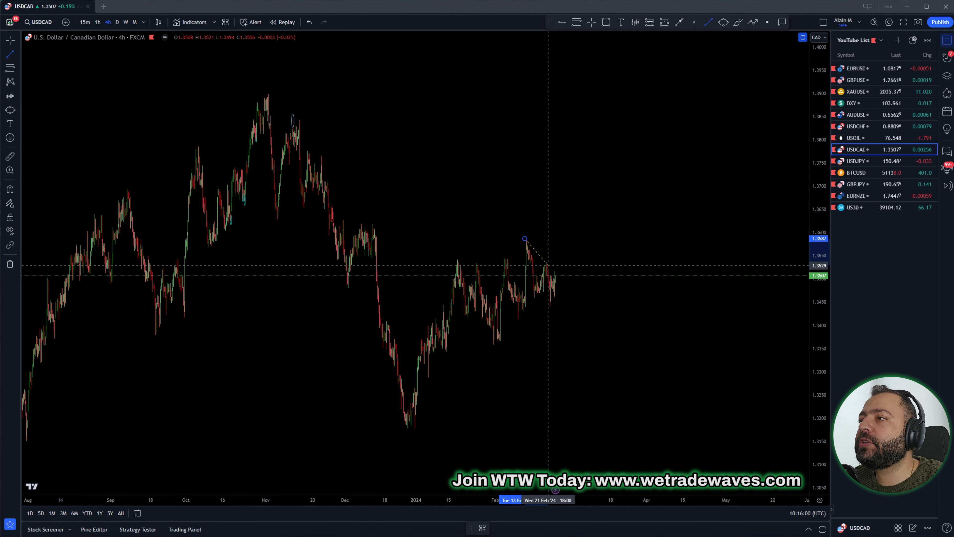
{"action": "left_click", "coordinate": [532, 295]}
{"action": "left_click", "coordinate": [550, 307]}
Bound the late-January USDCAD correction with dashed trend lines and sketch a yellow rising arrow from the latest price.
{"action": "left_click", "coordinate": [708, 22]}
{"action": "left_click", "coordinate": [455, 260]}
{"action": "left_click", "coordinate": [479, 263]}
{"action": "left_click", "coordinate": [462, 314]}
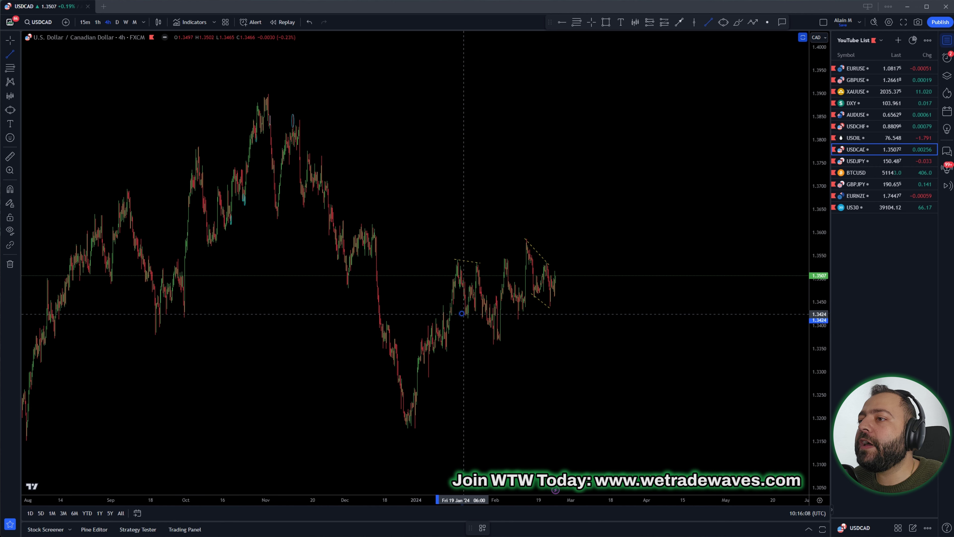
{"action": "left_click", "coordinate": [493, 343]}
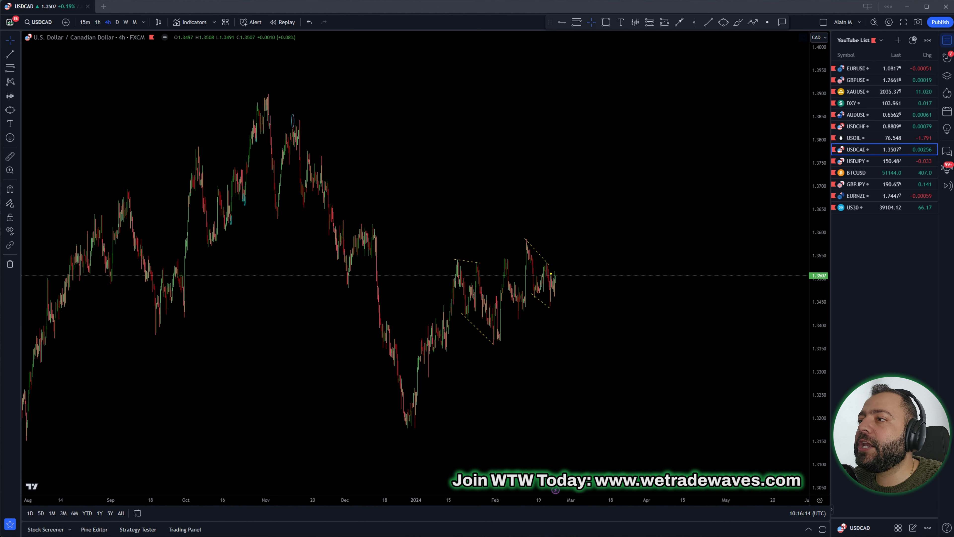
{"action": "left_click_drag", "start_coordinate": [556, 283], "coordinate": [582, 230]}
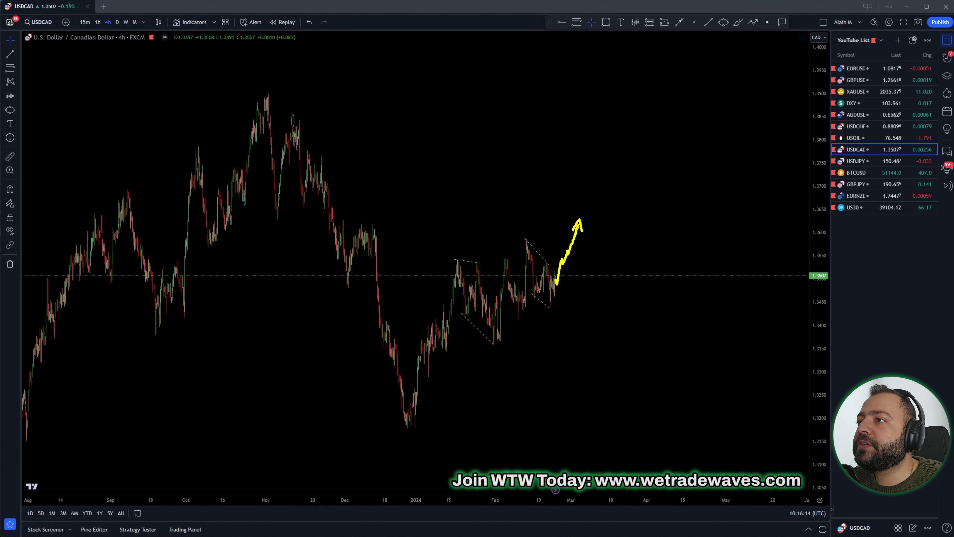
Mark the mid-February USDCAD high with a short yellow line, underline the chart title, and sketch small arrows beside the rising projection.
{"action": "left_click_drag", "start_coordinate": [521, 238], "coordinate": [541, 239]}
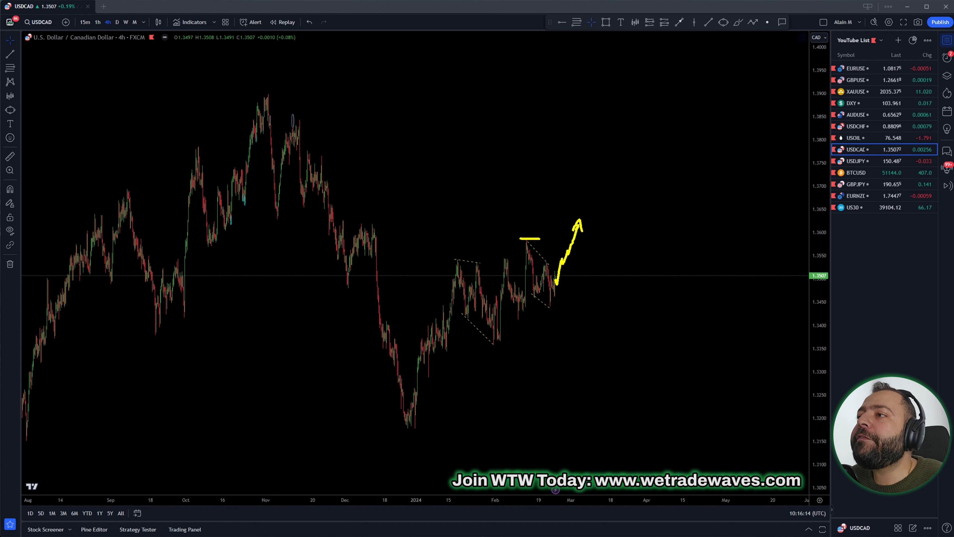
{"action": "left_click_drag", "start_coordinate": [40, 48], "coordinate": [114, 47]}
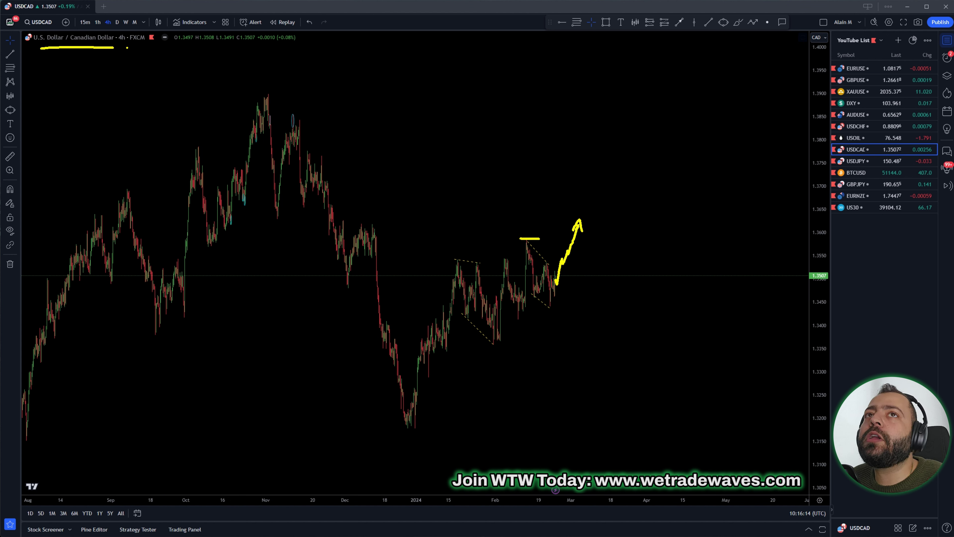
{"action": "mouse_move", "coordinate": [586, 315]}
{"action": "left_mouse_down"}
{"action": "mouse_move", "coordinate": [588, 268]}
{"action": "mouse_move", "coordinate": [594, 277]}
{"action": "left_mouse_up"}
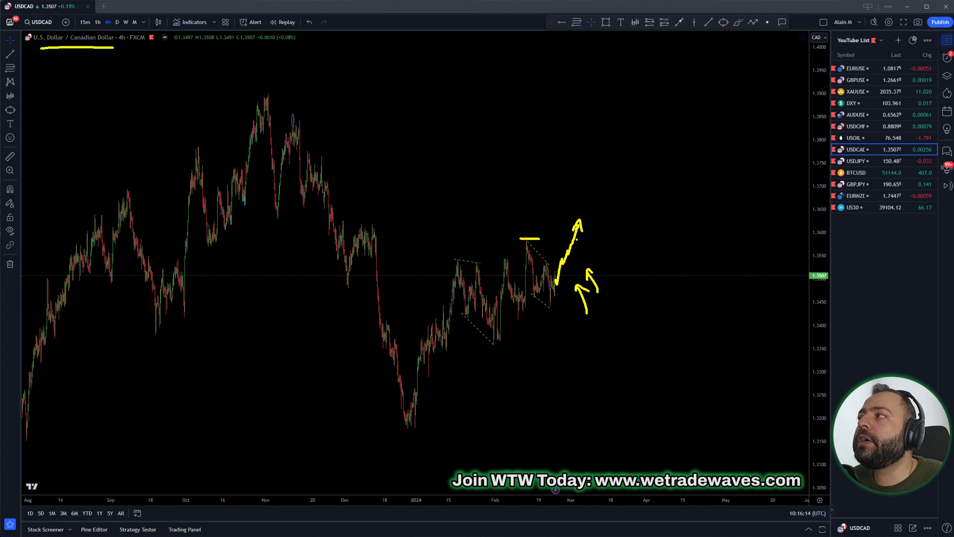
{"action": "left_click_drag", "start_coordinate": [600, 267], "coordinate": [585, 251]}
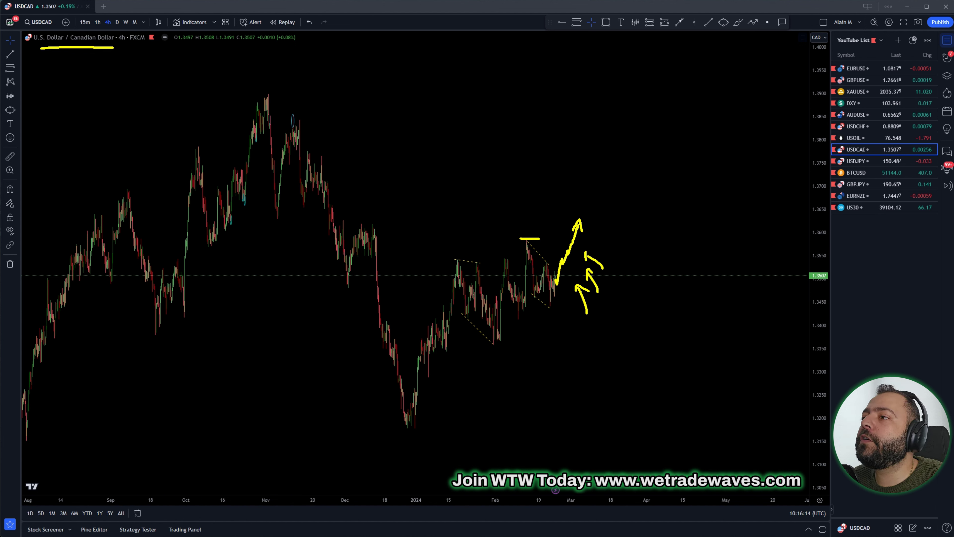
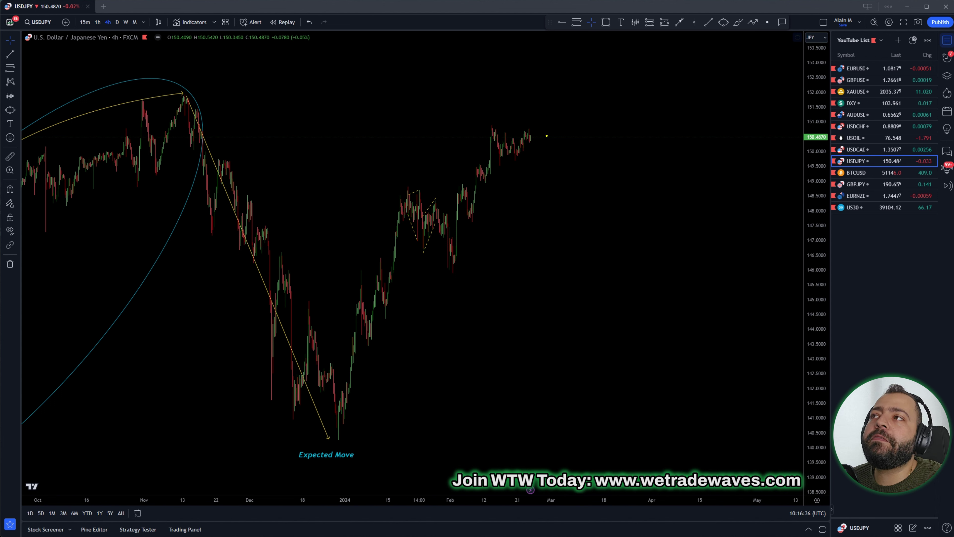
Open the USDJPY chart, mark the mid-February peak, and sketch a short rise from the latest price curving into a falling arrow.
{"action": "left_click_drag", "start_coordinate": [530, 132], "coordinate": [551, 109]}
{"action": "mouse_move", "coordinate": [488, 124]}
{"action": "left_mouse_down"}
{"action": "mouse_move", "coordinate": [508, 124]}
{"action": "mouse_move", "coordinate": [495, 117]}
{"action": "mouse_move", "coordinate": [509, 109]}
{"action": "left_mouse_up"}
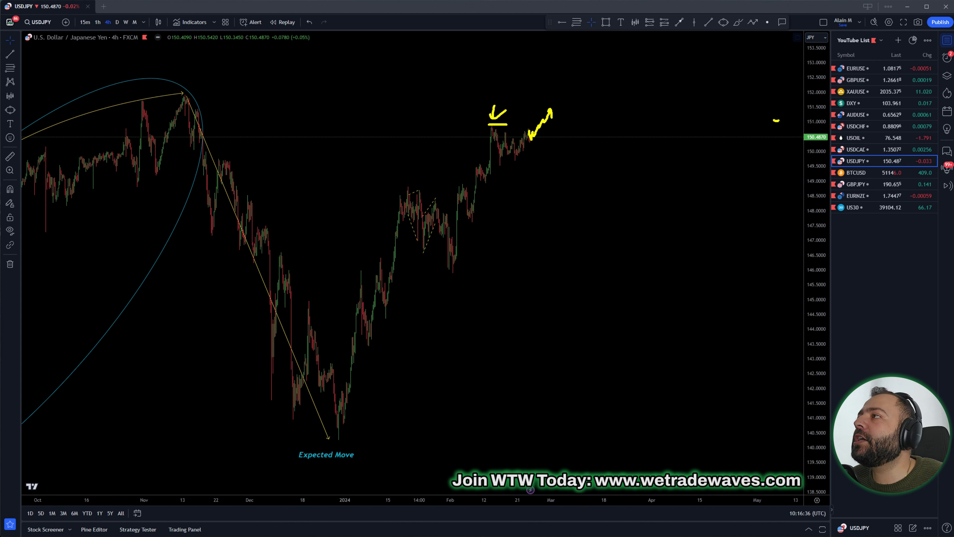
{"action": "left_click_drag", "start_coordinate": [779, 121], "coordinate": [792, 127]}
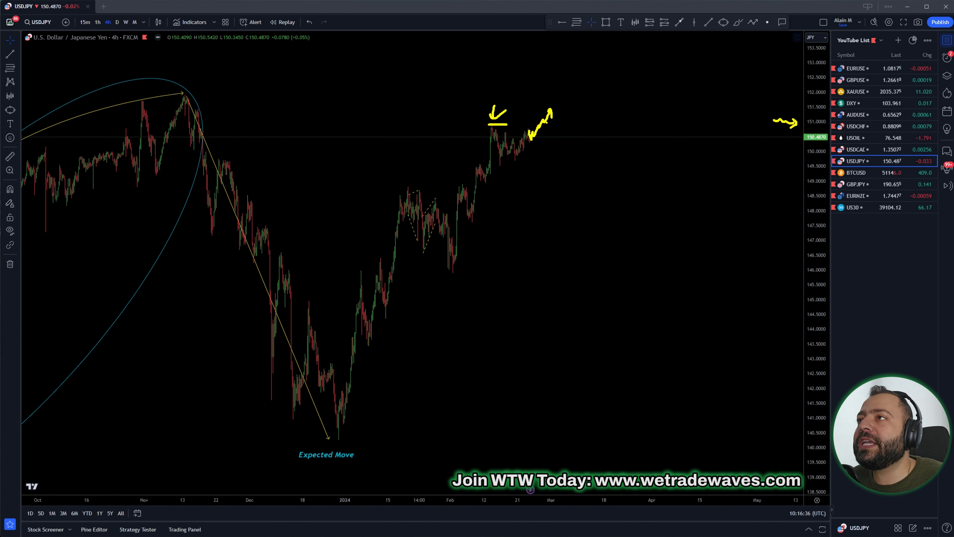
{"action": "mouse_move", "coordinate": [551, 109]}
{"action": "left_mouse_down"}
{"action": "mouse_move", "coordinate": [567, 128]}
{"action": "mouse_move", "coordinate": [586, 221]}
{"action": "mouse_move", "coordinate": [595, 218]}
{"action": "left_mouse_up"}
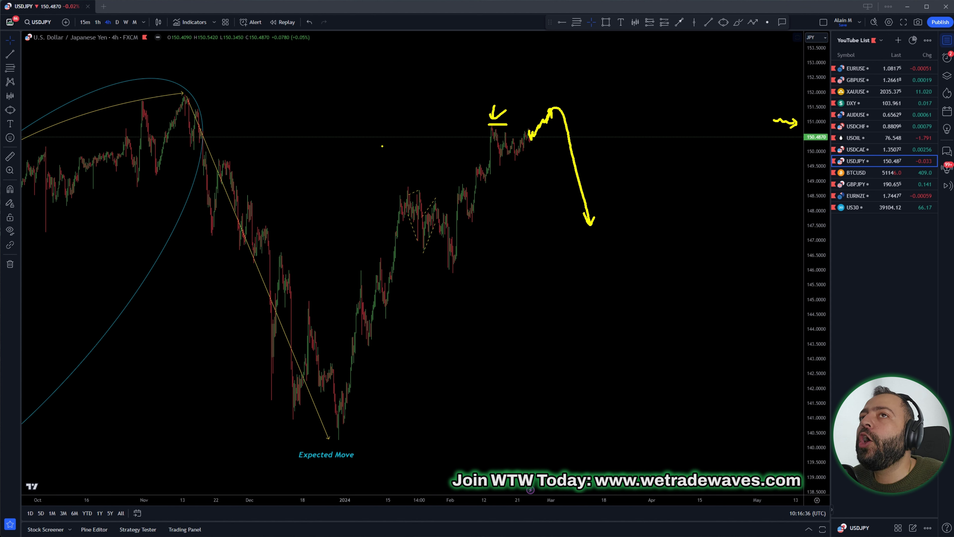
Underline the USDJPY title, sketch small arrows beside the projected drop and near the latest price, and clear the sketches.
{"action": "left_click_drag", "start_coordinate": [31, 49], "coordinate": [143, 46]}
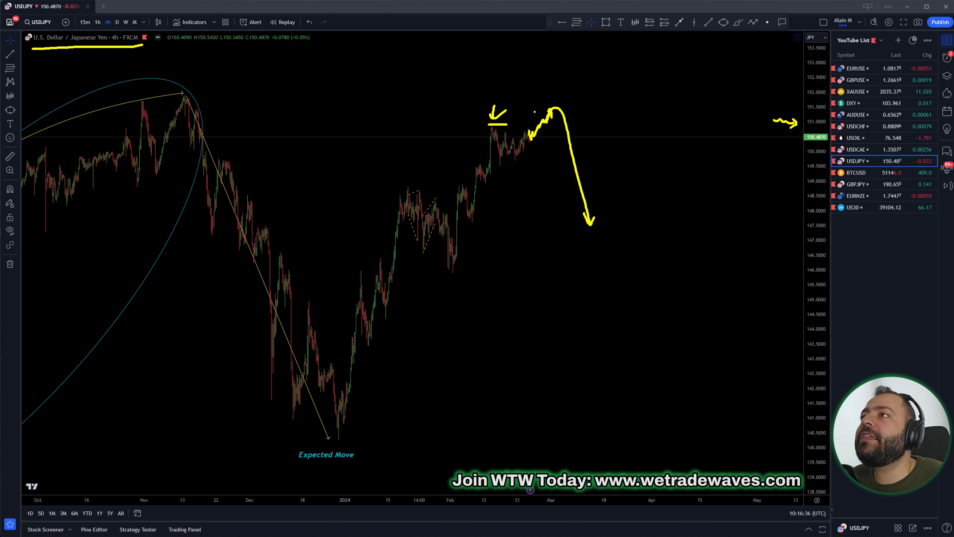
{"action": "left_click_drag", "start_coordinate": [581, 100], "coordinate": [587, 121]}
{"action": "left_click_drag", "start_coordinate": [596, 117], "coordinate": [592, 147]}
{"action": "mouse_move", "coordinate": [618, 145]}
{"action": "left_mouse_down"}
{"action": "mouse_move", "coordinate": [609, 168]}
{"action": "mouse_move", "coordinate": [627, 192]}
{"action": "left_mouse_up"}
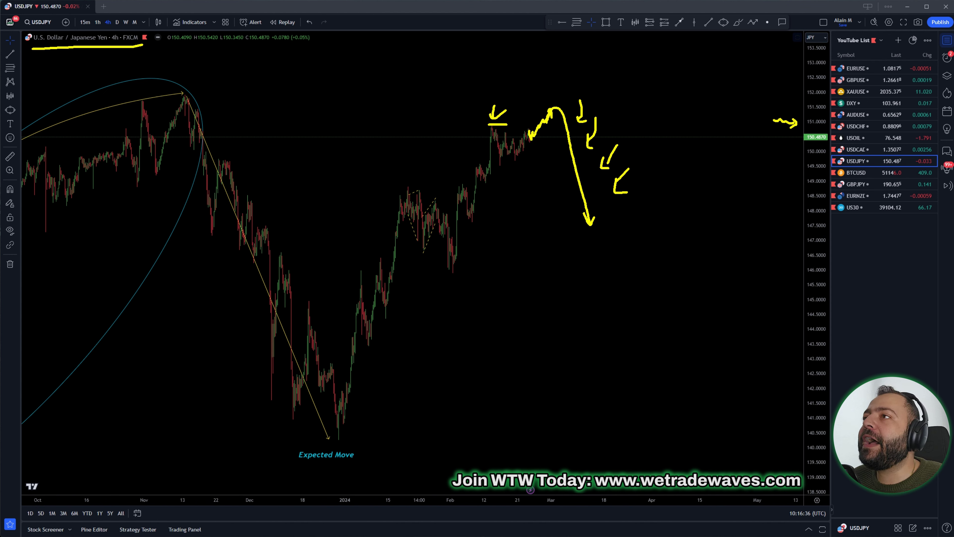
{"action": "mouse_move", "coordinate": [544, 142]}
{"action": "left_mouse_down"}
{"action": "mouse_move", "coordinate": [553, 128]}
{"action": "mouse_move", "coordinate": [538, 128]}
{"action": "left_mouse_up"}
{"action": "left_click_drag", "start_coordinate": [538, 120], "coordinate": [546, 128]}
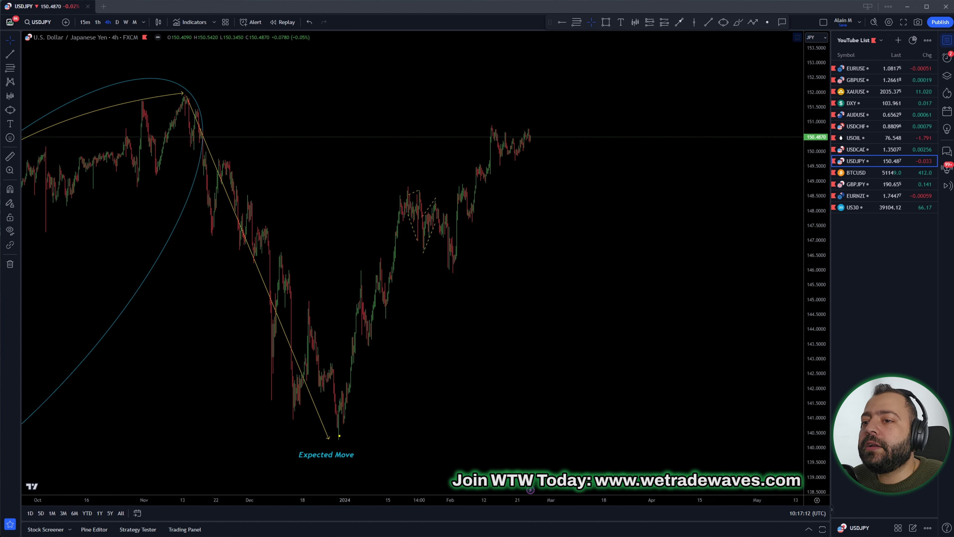
Trace the USDJPY swings in yellow from the year-end low through a projected new high into a falling arrow, adding red arrows beside the drop.
{"action": "mouse_move", "coordinate": [340, 435]}
{"action": "left_mouse_down"}
{"action": "mouse_move", "coordinate": [347, 368]}
{"action": "mouse_move", "coordinate": [398, 191]}
{"action": "mouse_move", "coordinate": [430, 210]}
{"action": "mouse_move", "coordinate": [443, 260]}
{"action": "mouse_move", "coordinate": [460, 184]}
{"action": "mouse_move", "coordinate": [468, 217]}
{"action": "mouse_move", "coordinate": [488, 128]}
{"action": "mouse_move", "coordinate": [511, 151]}
{"action": "mouse_move", "coordinate": [528, 132]}
{"action": "mouse_move", "coordinate": [535, 172]}
{"action": "mouse_move", "coordinate": [559, 109]}
{"action": "mouse_move", "coordinate": [601, 277]}
{"action": "mouse_move", "coordinate": [614, 257]}
{"action": "left_mouse_up"}
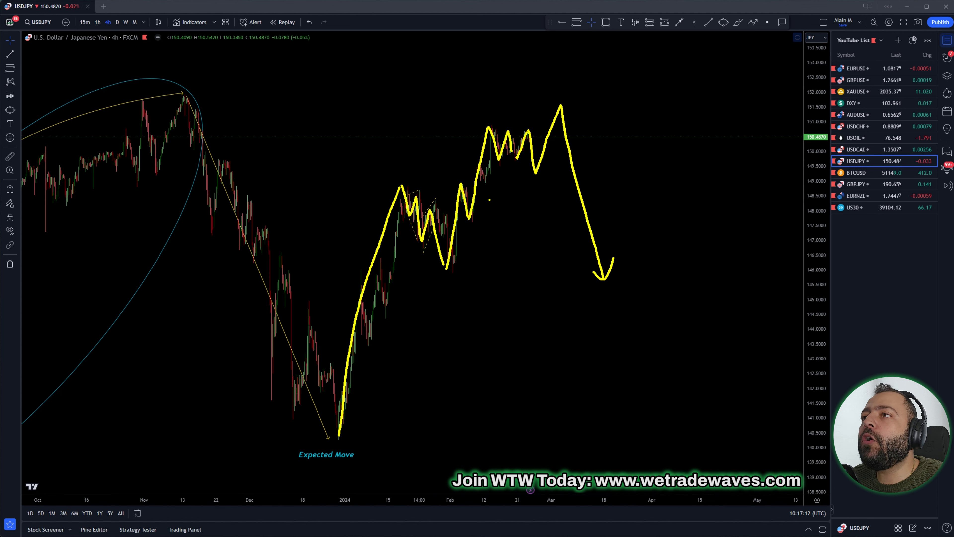
{"action": "left_click_drag", "start_coordinate": [594, 127], "coordinate": [605, 174]}
{"action": "left_click_drag", "start_coordinate": [629, 168], "coordinate": [618, 199]}
{"action": "left_click_drag", "start_coordinate": [636, 195], "coordinate": [631, 227]}
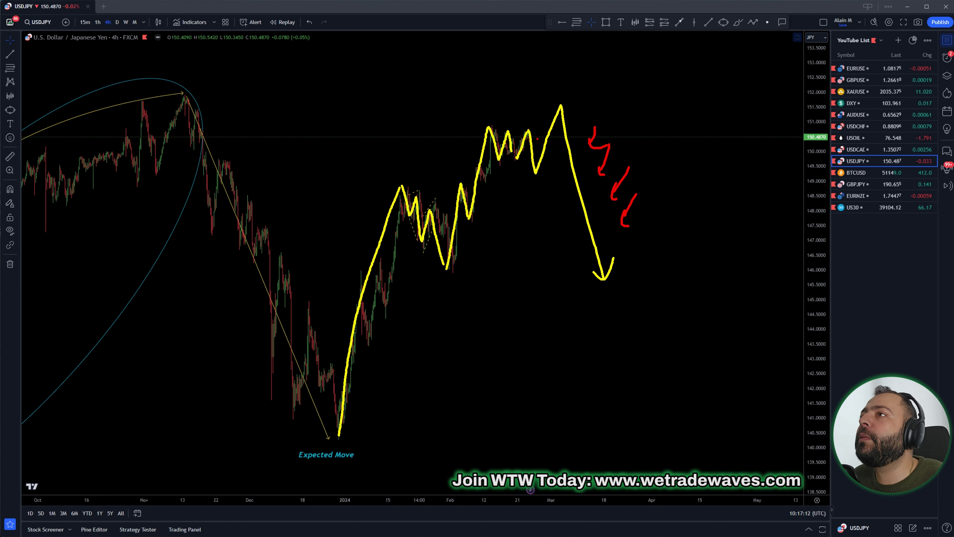
Mark the February USDJPY peak level in red, add green arrows beside the projected top, clear the sketches, and mark the current price.
{"action": "left_click_drag", "start_coordinate": [488, 123], "coordinate": [544, 121]}
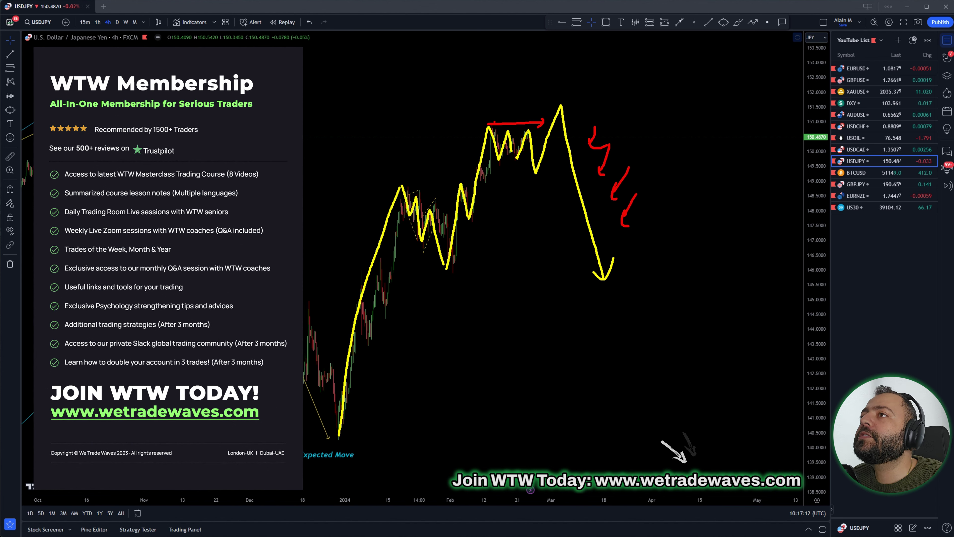
{"action": "left_click_drag", "start_coordinate": [494, 91], "coordinate": [501, 107]}
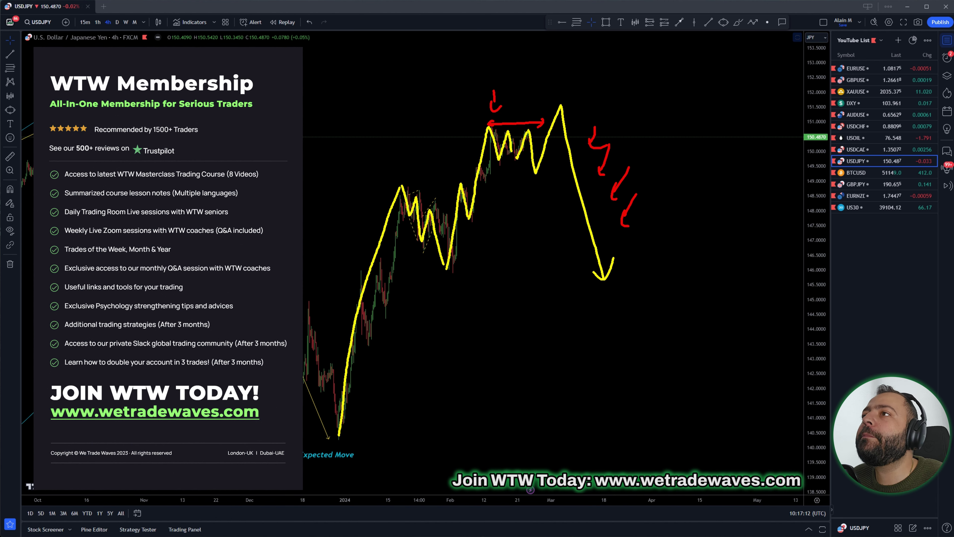
{"action": "left_click_drag", "start_coordinate": [581, 96], "coordinate": [582, 118]}
{"action": "left_click_drag", "start_coordinate": [593, 103], "coordinate": [583, 124]}
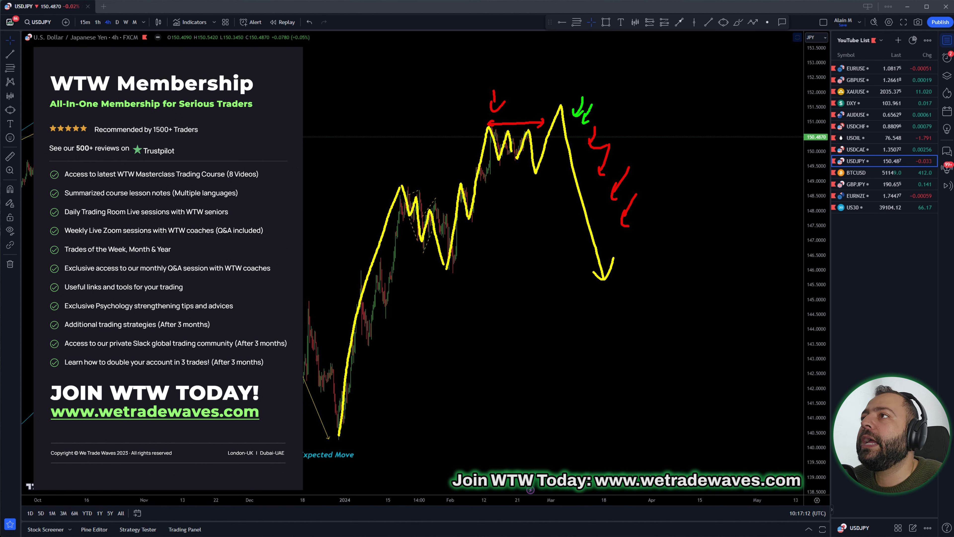
{"action": "left_click_drag", "start_coordinate": [802, 156], "coordinate": [819, 160]}
{"action": "left_click_drag", "start_coordinate": [815, 154], "coordinate": [815, 165]}
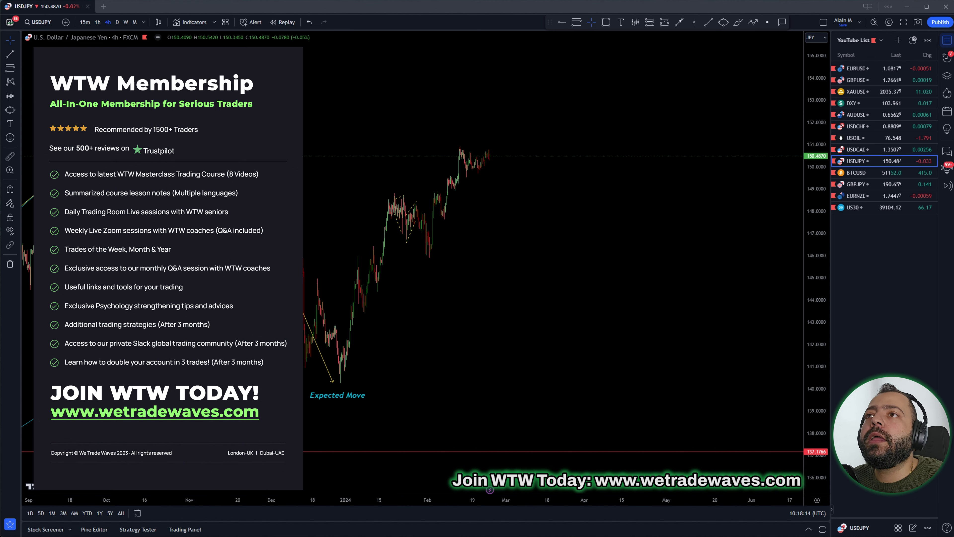
Open the BTCUSD chart, underline its title, and sketch the rising lows above the liquidity box and the January drop into it.
{"action": "left_click", "coordinate": [856, 172]}
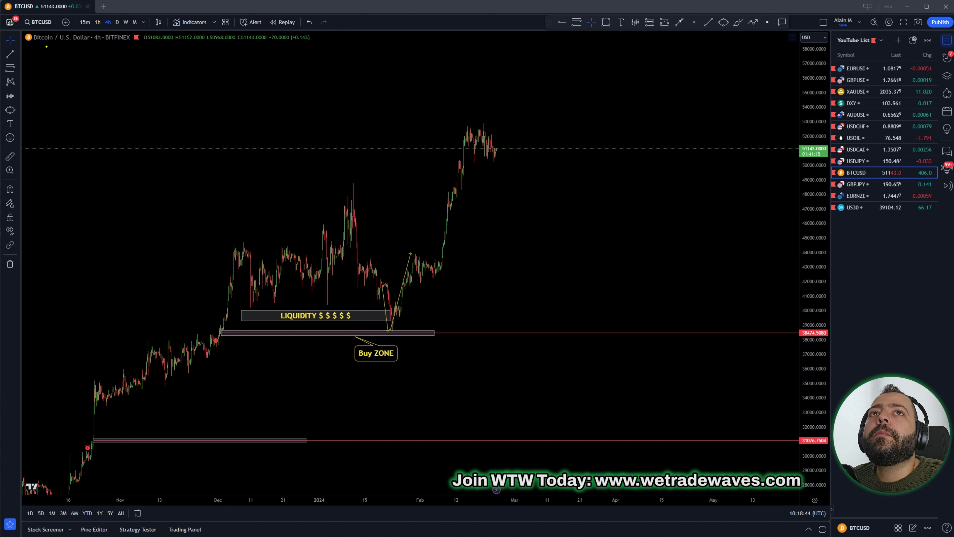
{"action": "left_click_drag", "start_coordinate": [46, 47], "coordinate": [85, 49]}
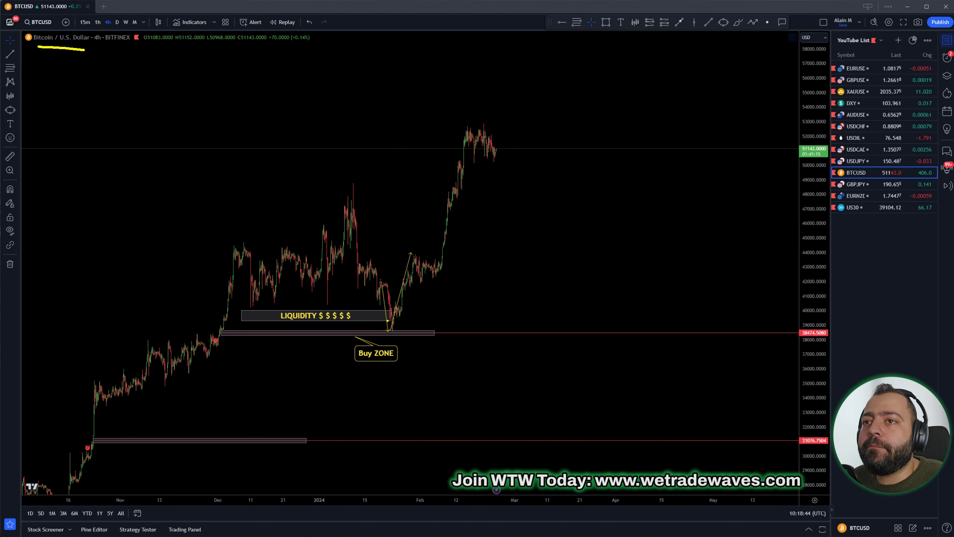
{"action": "mouse_move", "coordinate": [250, 308]}
{"action": "left_mouse_down"}
{"action": "mouse_move", "coordinate": [343, 287]}
{"action": "mouse_move", "coordinate": [255, 310]}
{"action": "left_mouse_up"}
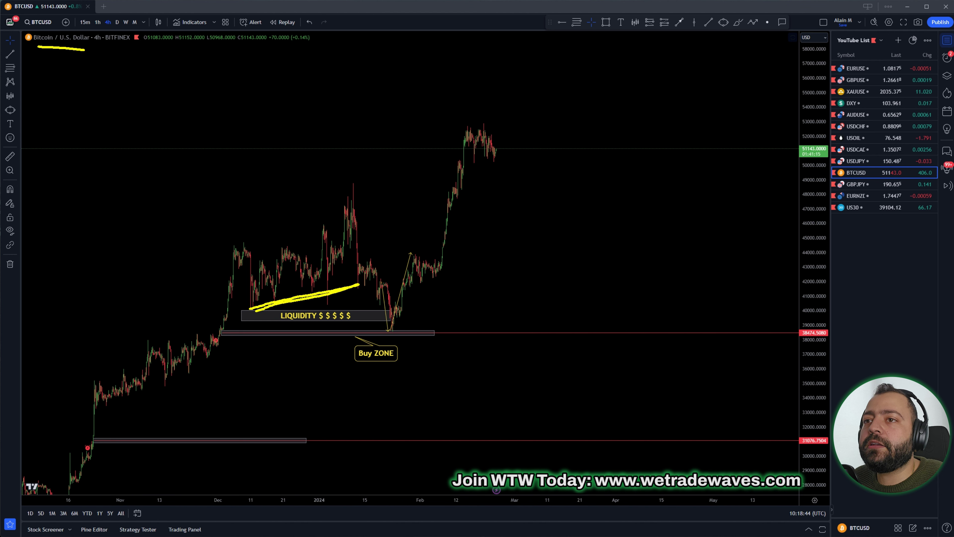
{"action": "left_click_drag", "start_coordinate": [351, 194], "coordinate": [386, 308]}
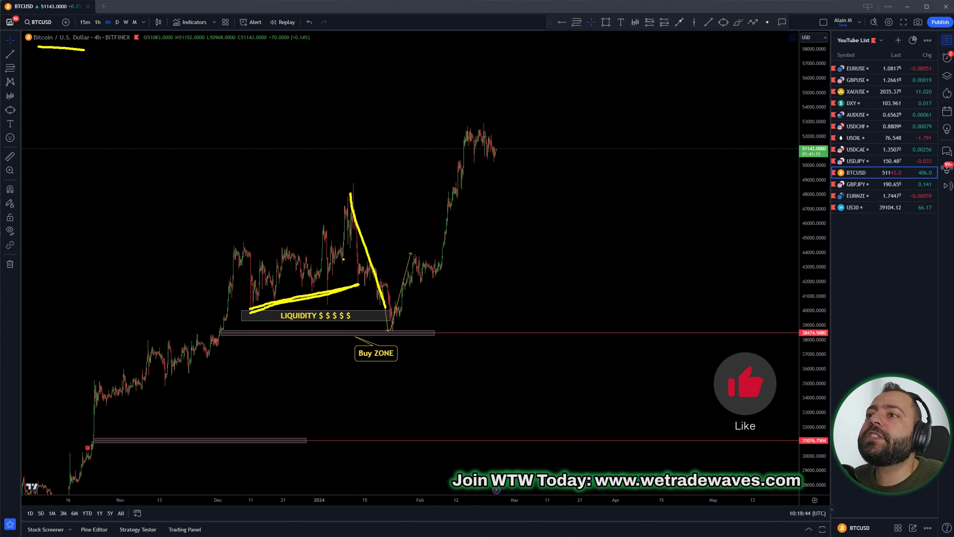
Circle the BTCUSD low in the buy zone, point an arrow at its label, and trace the rally into a projected rise.
{"action": "mouse_move", "coordinate": [391, 321]}
{"action": "left_mouse_down"}
{"action": "mouse_move", "coordinate": [389, 338]}
{"action": "mouse_move", "coordinate": [397, 324]}
{"action": "left_mouse_up"}
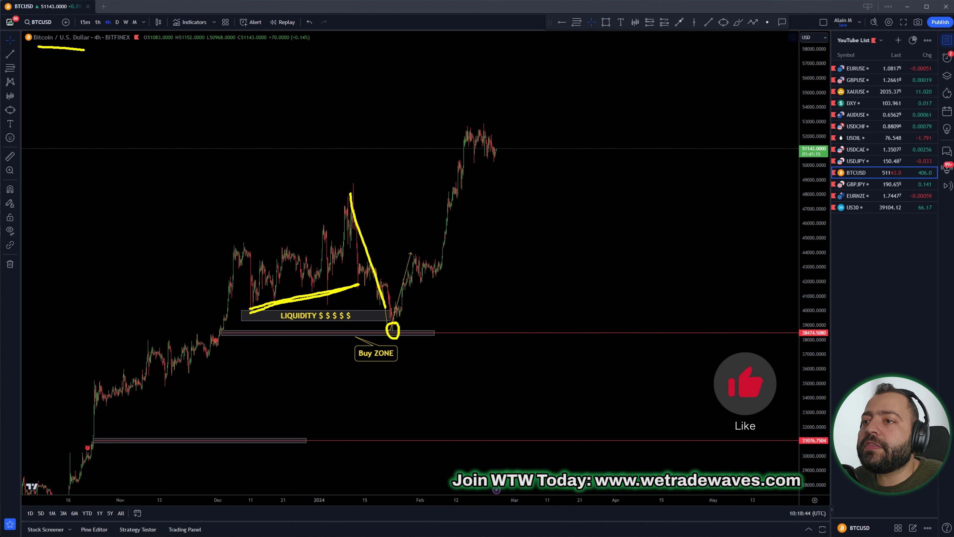
{"action": "mouse_move", "coordinate": [371, 394]}
{"action": "left_mouse_down"}
{"action": "mouse_move", "coordinate": [372, 378]}
{"action": "mouse_move", "coordinate": [381, 383]}
{"action": "left_mouse_up"}
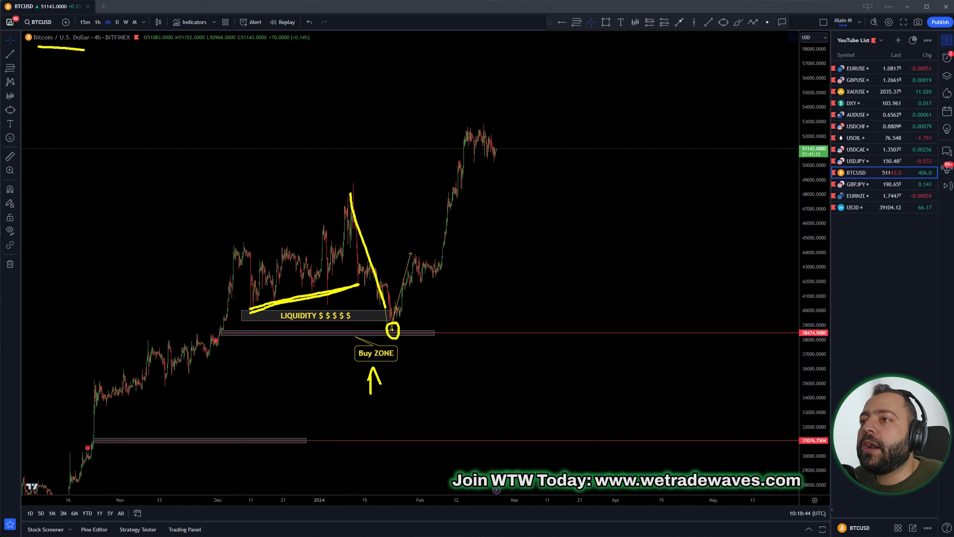
{"action": "mouse_move", "coordinate": [393, 322]}
{"action": "left_mouse_down"}
{"action": "mouse_move", "coordinate": [409, 255]}
{"action": "mouse_move", "coordinate": [428, 267]}
{"action": "mouse_move", "coordinate": [457, 148]}
{"action": "mouse_move", "coordinate": [473, 136]}
{"action": "mouse_move", "coordinate": [498, 162]}
{"action": "mouse_move", "coordinate": [513, 126]}
{"action": "left_mouse_up"}
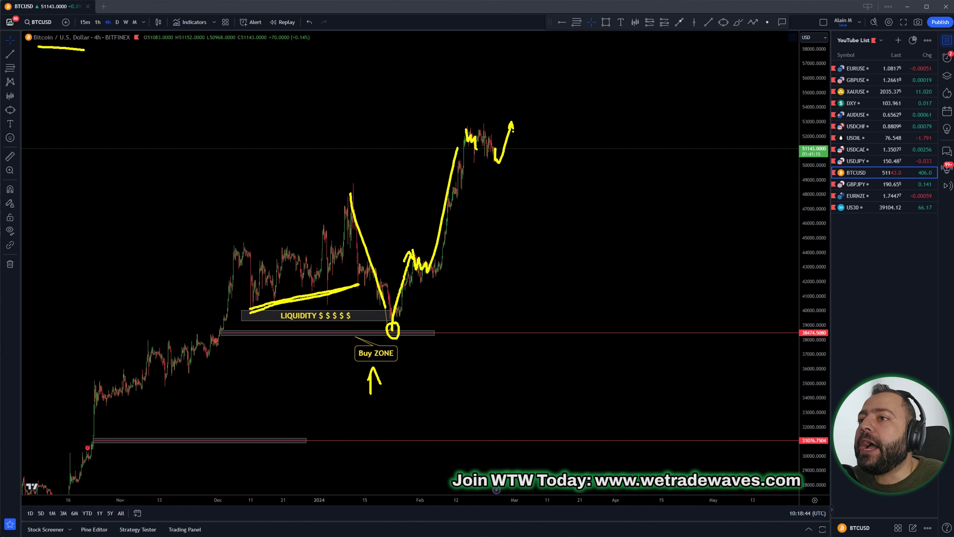
Clear the sketches, switch BTCUSD to the daily timeframe, and handwrite "Q&A WED" in yellow below the recent prices.
{"action": "scroll", "coordinate": [474, 338], "scroll_direction": "down", "scroll_amount": 10}
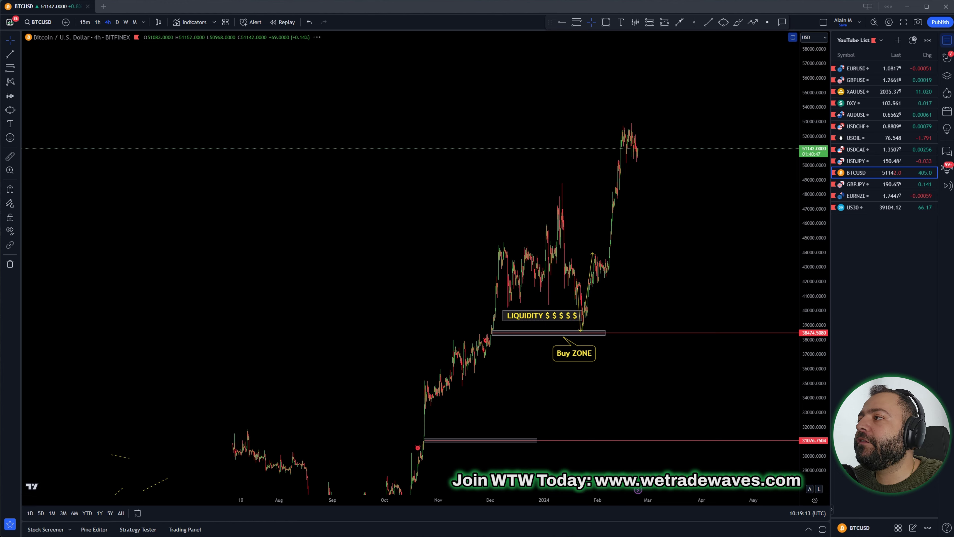
{"action": "left_click", "coordinate": [117, 22]}
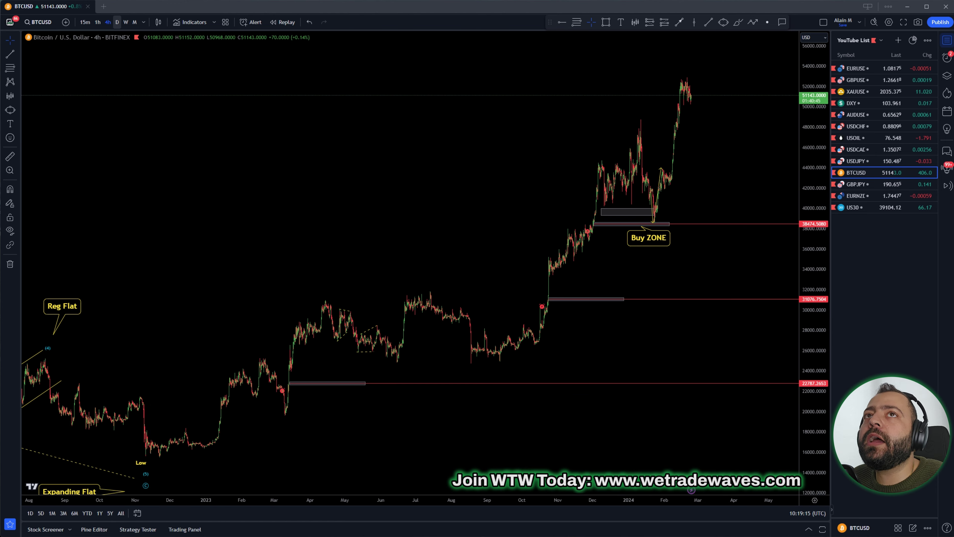
{"action": "scroll", "coordinate": [794, 199], "scroll_direction": "down", "scroll_amount": 10}
{"action": "scroll", "coordinate": [653, 226], "scroll_direction": "up", "scroll_amount": 5}
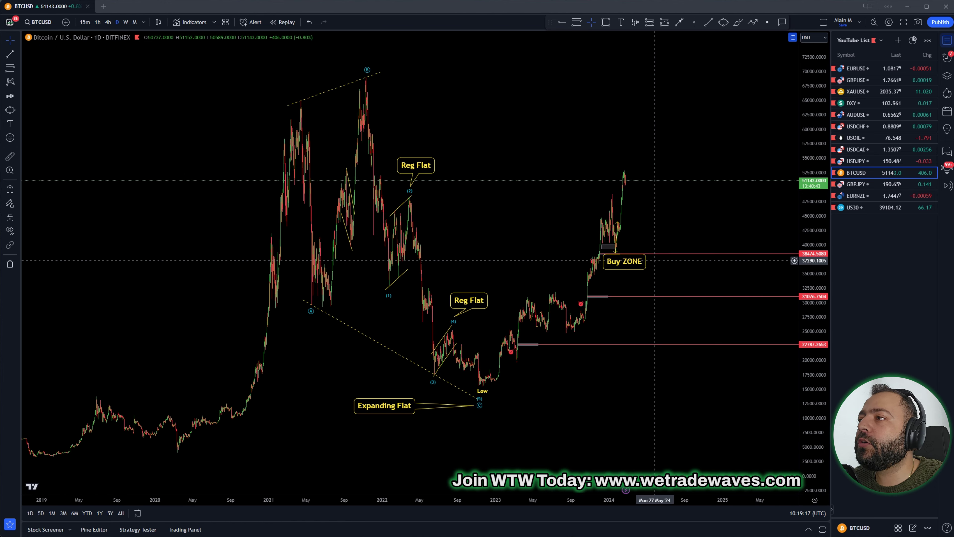
{"action": "scroll", "coordinate": [643, 252], "scroll_direction": "up", "scroll_amount": 5}
{"action": "left_click_drag", "start_coordinate": [519, 492], "coordinate": [595, 508]}
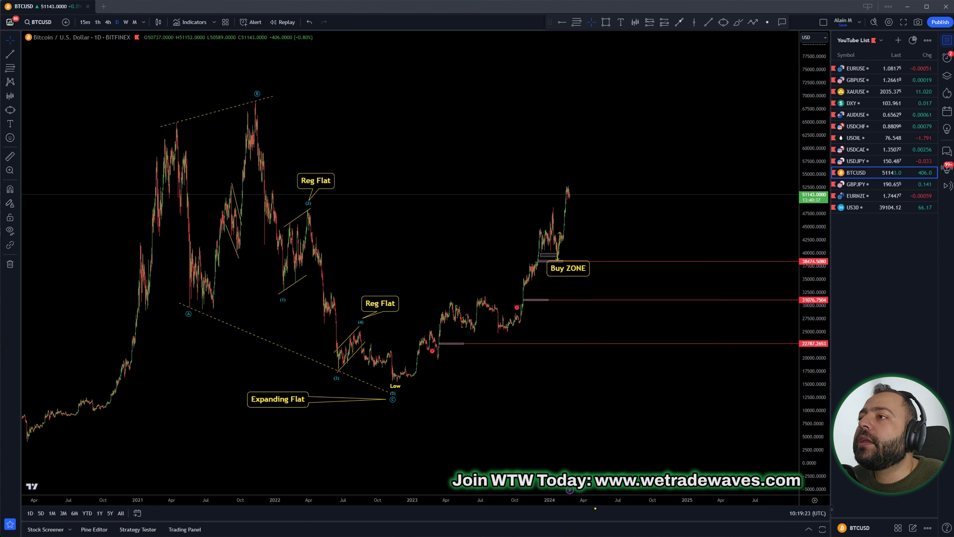
{"action": "mouse_move", "coordinate": [536, 372]}
{"action": "left_mouse_down"}
{"action": "mouse_move", "coordinate": [533, 392]}
{"action": "mouse_move", "coordinate": [558, 395]}
{"action": "mouse_move", "coordinate": [572, 374]}
{"action": "mouse_move", "coordinate": [640, 375]}
{"action": "mouse_move", "coordinate": [645, 360]}
{"action": "left_mouse_up"}
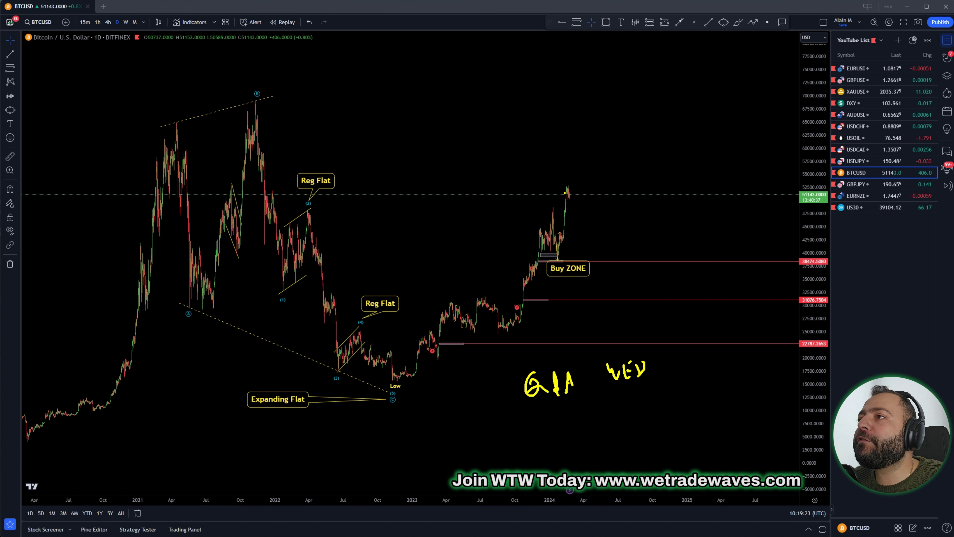
Mark the current BTCUSD price level, sketch a tall box from the zero level up to it, and handwrite an underlined "WISE" above.
{"action": "left_click_drag", "start_coordinate": [559, 193], "coordinate": [614, 194]}
{"action": "mouse_move", "coordinate": [787, 463]}
{"action": "left_mouse_down"}
{"action": "mouse_move", "coordinate": [622, 466]}
{"action": "mouse_move", "coordinate": [663, 281]}
{"action": "mouse_move", "coordinate": [664, 202]}
{"action": "mouse_move", "coordinate": [725, 192]}
{"action": "mouse_move", "coordinate": [744, 412]}
{"action": "mouse_move", "coordinate": [725, 465]}
{"action": "mouse_move", "coordinate": [668, 469]}
{"action": "left_mouse_up"}
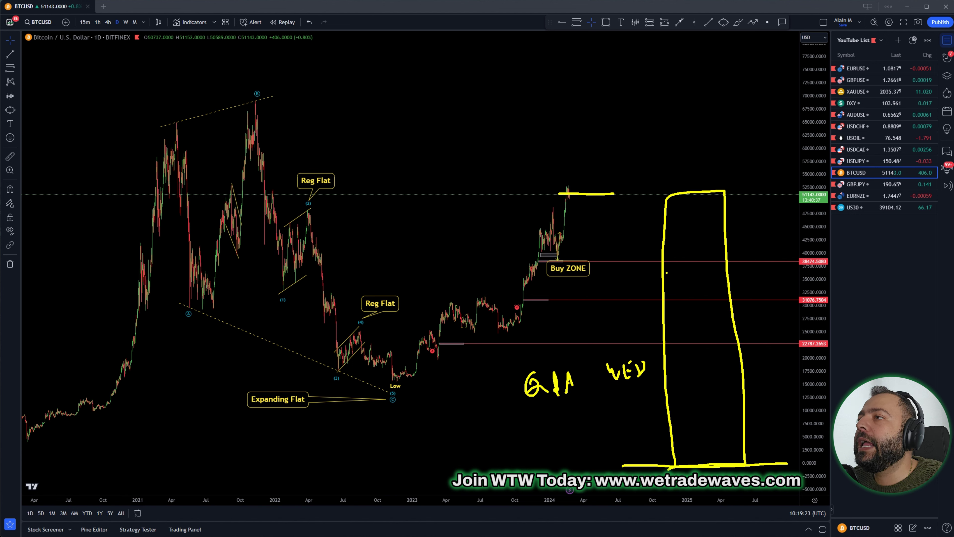
{"action": "mouse_move", "coordinate": [692, 138]}
{"action": "left_mouse_down"}
{"action": "mouse_move", "coordinate": [699, 150]}
{"action": "mouse_move", "coordinate": [710, 129]}
{"action": "left_mouse_up"}
{"action": "mouse_move", "coordinate": [721, 130]}
{"action": "left_mouse_down"}
{"action": "mouse_move", "coordinate": [714, 148]}
{"action": "mouse_move", "coordinate": [721, 128]}
{"action": "mouse_move", "coordinate": [729, 135]}
{"action": "left_mouse_up"}
{"action": "mouse_move", "coordinate": [747, 126]}
{"action": "left_mouse_down"}
{"action": "mouse_move", "coordinate": [741, 135]}
{"action": "mouse_move", "coordinate": [749, 123]}
{"action": "left_mouse_up"}
{"action": "left_click_drag", "start_coordinate": [704, 163], "coordinate": [750, 147]}
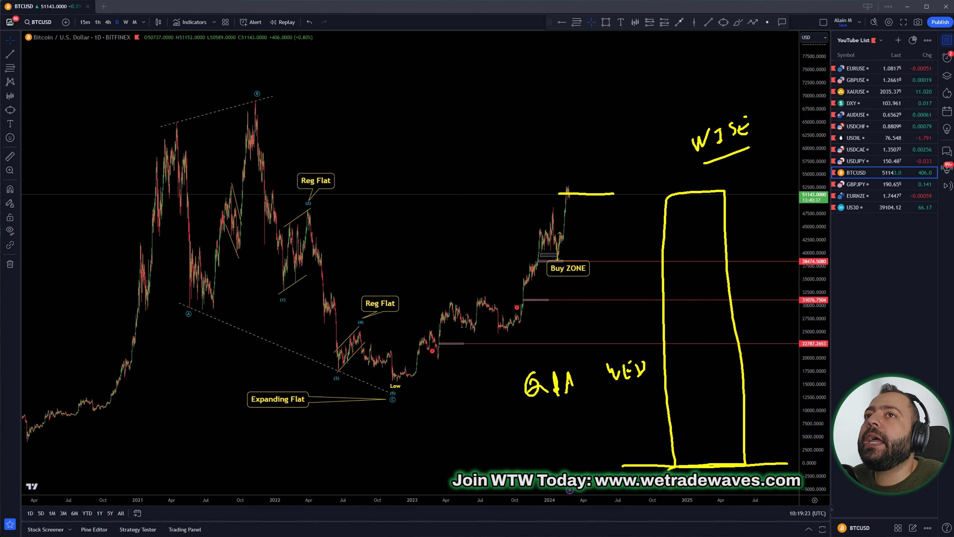
Sketch two small arrows onto the BTCUSD price line, circle the "Q&A WED" note, and clear the sketches.
{"action": "mouse_move", "coordinate": [590, 172]}
{"action": "left_mouse_down"}
{"action": "mouse_move", "coordinate": [589, 181]}
{"action": "mouse_move", "coordinate": [599, 179]}
{"action": "left_mouse_up"}
{"action": "left_click_drag", "start_coordinate": [608, 165], "coordinate": [612, 192]}
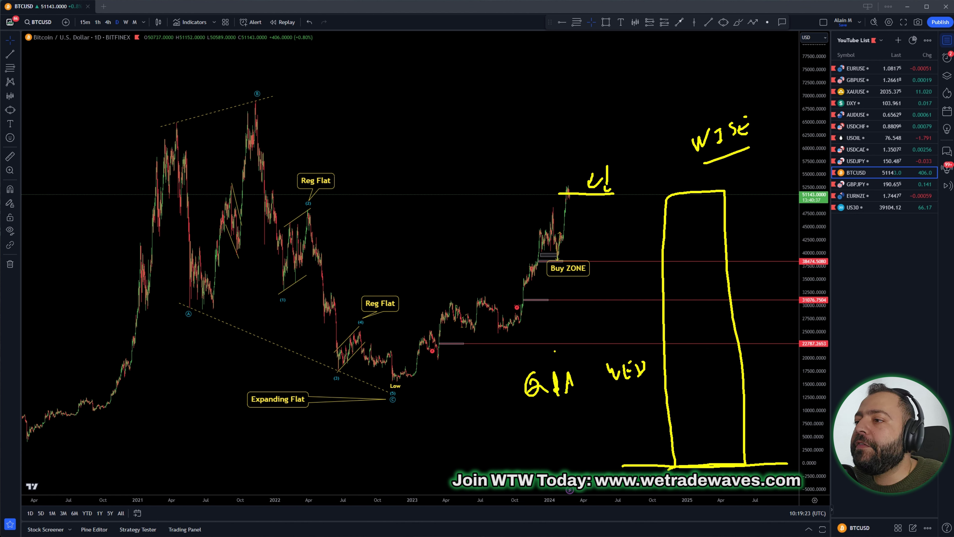
{"action": "mouse_move", "coordinate": [555, 351]}
{"action": "left_mouse_down"}
{"action": "mouse_move", "coordinate": [559, 430]}
{"action": "mouse_move", "coordinate": [655, 364]}
{"action": "mouse_move", "coordinate": [547, 353]}
{"action": "left_mouse_up"}
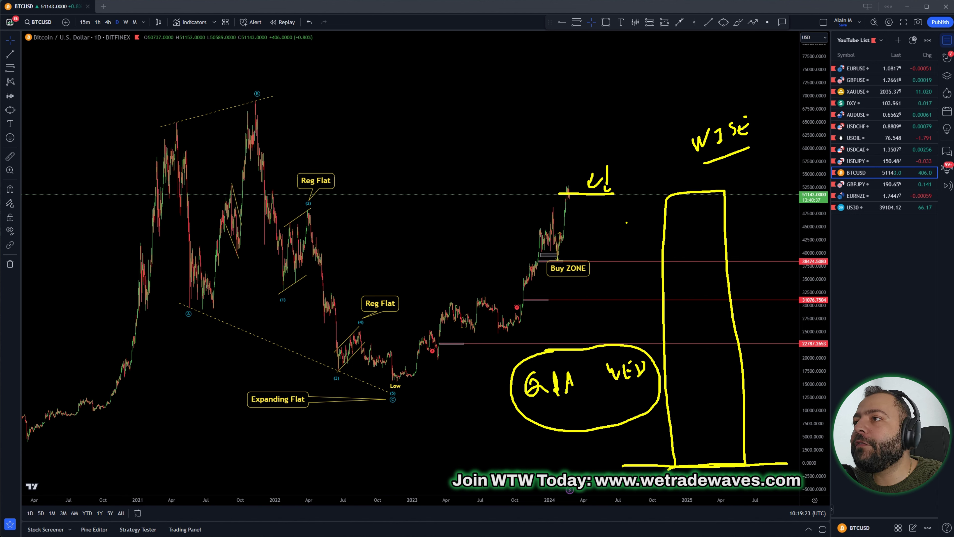
{"action": "key", "text": "Escape"}
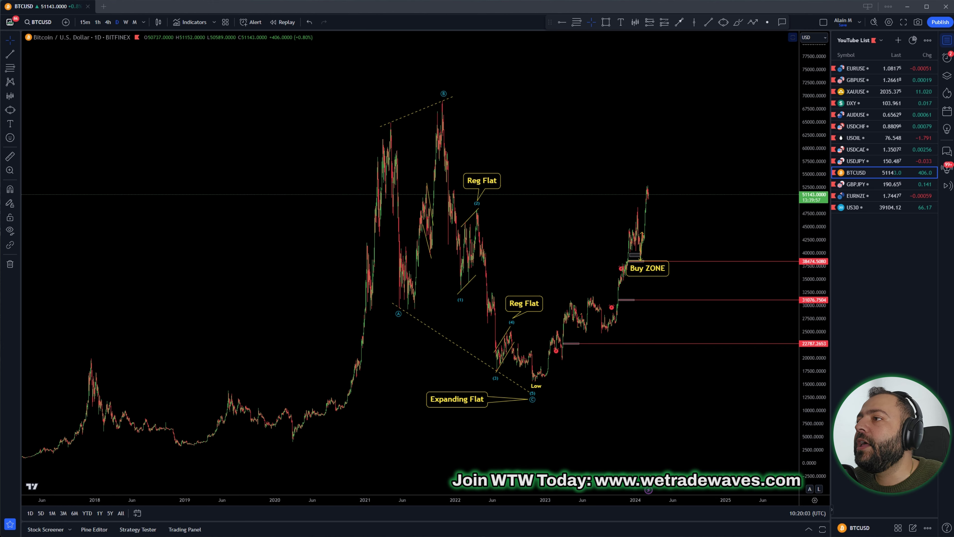
{"action": "scroll", "coordinate": [579, 248], "scroll_direction": "down", "scroll_amount": 4}
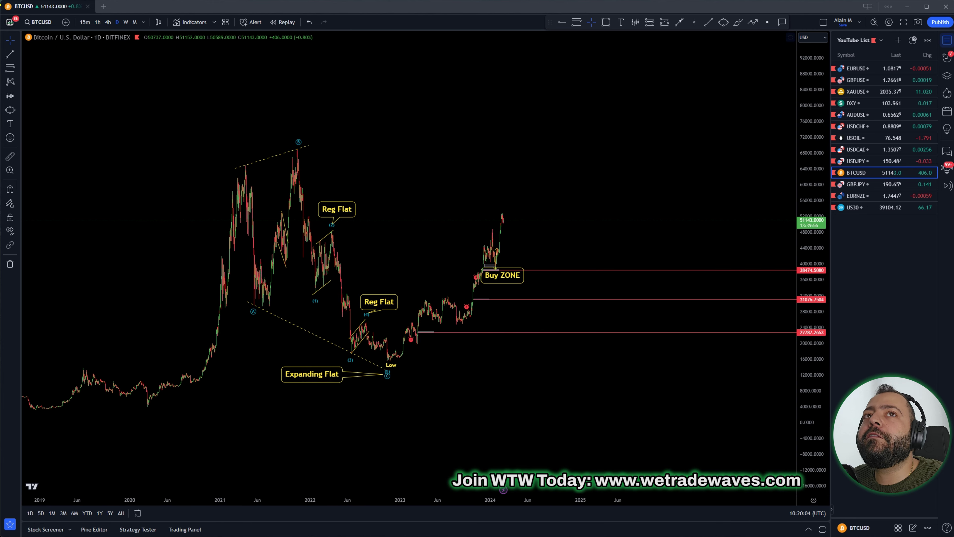
Underline the Bitcoin / U.S. Dollar chart title in yellow, clearing the first sketches made beside the price.
{"action": "left_click_drag", "start_coordinate": [29, 47], "coordinate": [95, 49]}
{"action": "mouse_move", "coordinate": [513, 116]}
{"action": "left_mouse_down"}
{"action": "mouse_move", "coordinate": [504, 142]}
{"action": "mouse_move", "coordinate": [549, 121]}
{"action": "mouse_move", "coordinate": [551, 131]}
{"action": "left_mouse_up"}
{"action": "left_click_drag", "start_coordinate": [513, 152], "coordinate": [550, 150]}
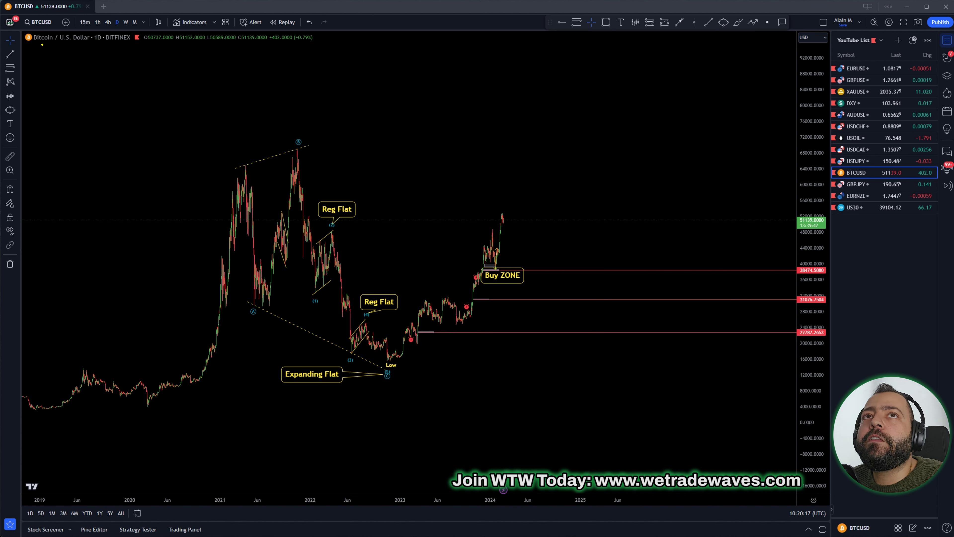
{"action": "left_click_drag", "start_coordinate": [32, 46], "coordinate": [89, 49]}
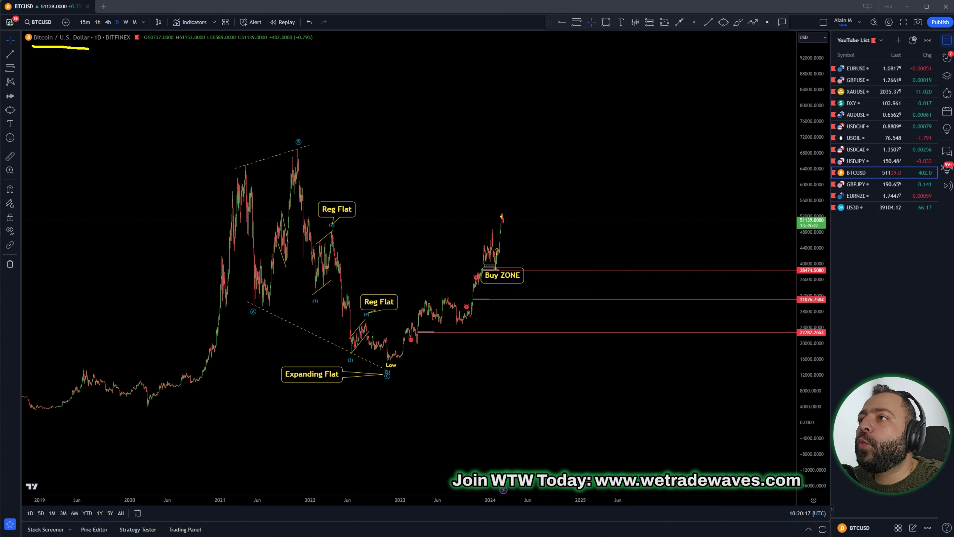
Sketch a yellow pullback from the recent BTCUSD high, circle it, draw a rising arrow after it, and add small red falling arrows above.
{"action": "left_click_drag", "start_coordinate": [501, 216], "coordinate": [527, 248]}
{"action": "mouse_move", "coordinate": [494, 193]}
{"action": "left_mouse_down"}
{"action": "mouse_move", "coordinate": [517, 252]}
{"action": "mouse_move", "coordinate": [537, 227]}
{"action": "mouse_move", "coordinate": [509, 210]}
{"action": "left_mouse_up"}
{"action": "mouse_move", "coordinate": [530, 253]}
{"action": "left_mouse_down"}
{"action": "mouse_move", "coordinate": [553, 196]}
{"action": "mouse_move", "coordinate": [559, 213]}
{"action": "mouse_move", "coordinate": [533, 208]}
{"action": "left_mouse_up"}
{"action": "left_click_drag", "start_coordinate": [537, 205], "coordinate": [542, 219]}
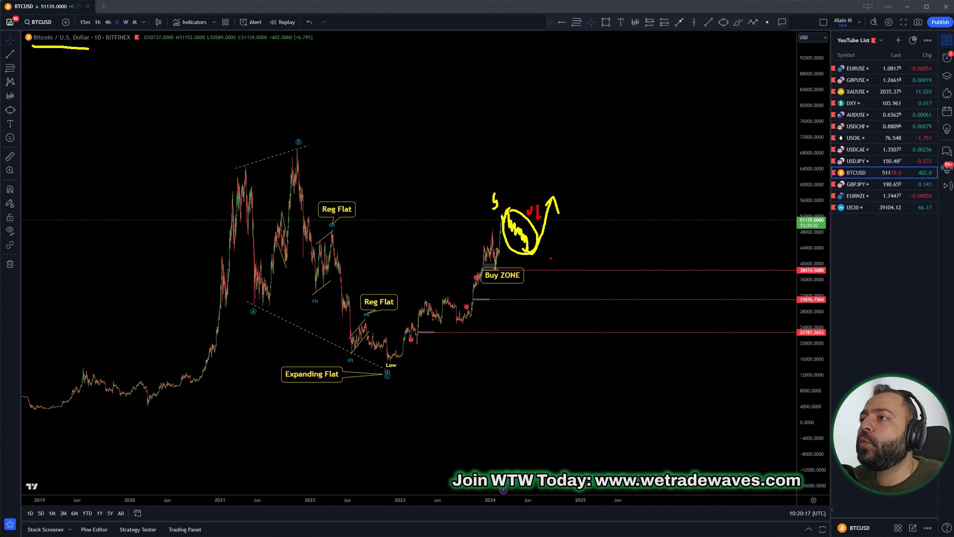
Point small red arrows at the underside of the circled pullback and retrace the projected dip and rise in red.
{"action": "left_click_drag", "start_coordinate": [543, 252], "coordinate": [550, 258]}
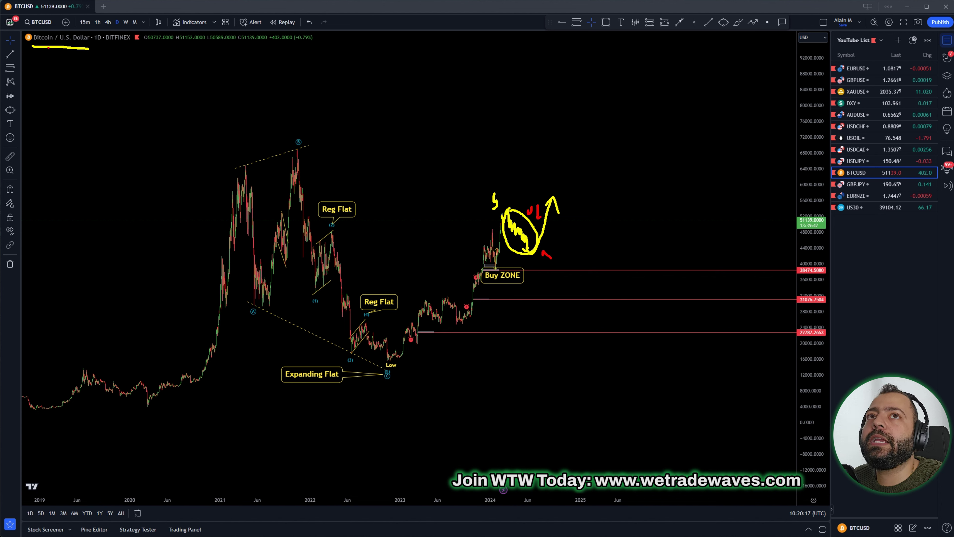
{"action": "mouse_move", "coordinate": [530, 264]}
{"action": "left_mouse_down"}
{"action": "mouse_move", "coordinate": [532, 285]}
{"action": "mouse_move", "coordinate": [514, 256]}
{"action": "left_mouse_up"}
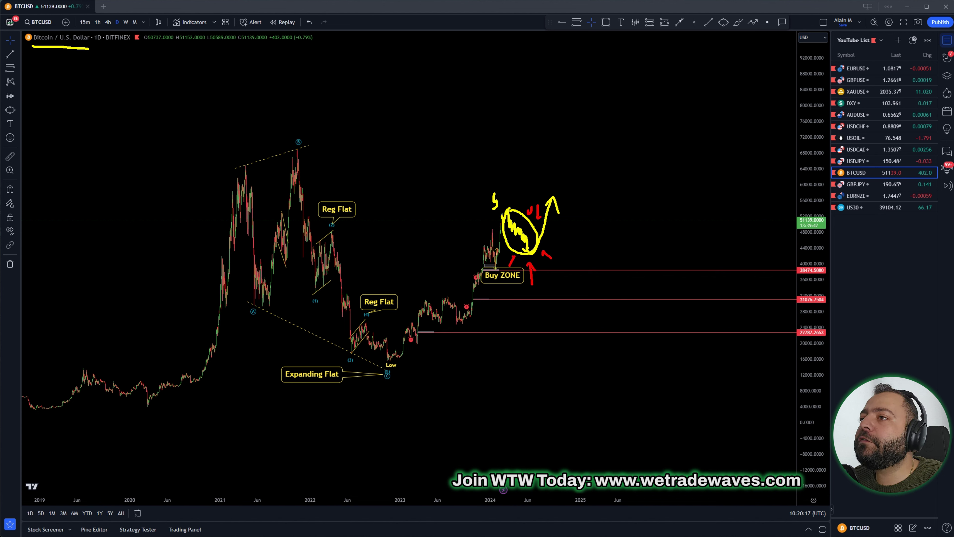
{"action": "mouse_move", "coordinate": [505, 213]}
{"action": "left_mouse_down"}
{"action": "mouse_move", "coordinate": [529, 243]}
{"action": "mouse_move", "coordinate": [549, 199]}
{"action": "mouse_move", "coordinate": [559, 205]}
{"action": "left_mouse_up"}
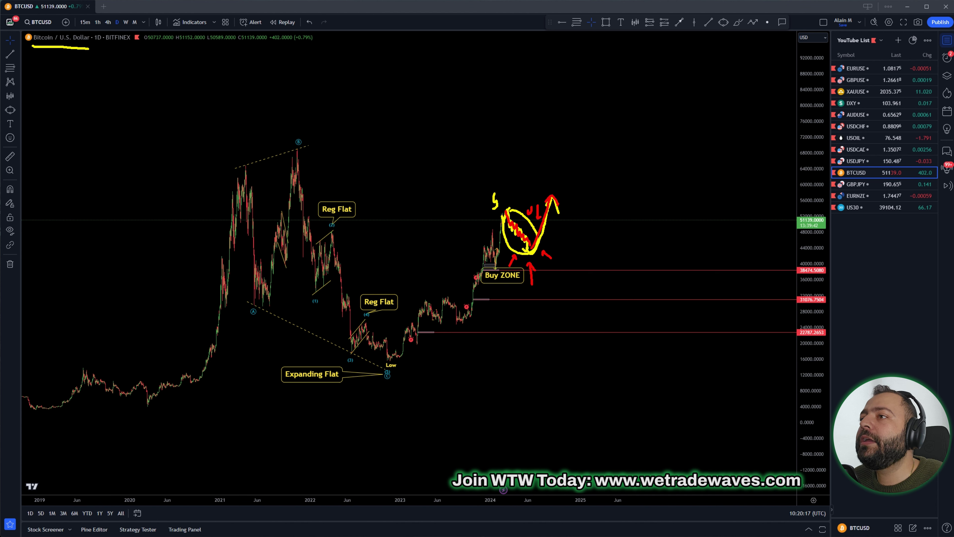
Clear the sketches and draw a yellow BTCUSD pullback with small falling arrows above it and a curved rising arrow.
{"action": "key", "text": "Escape"}
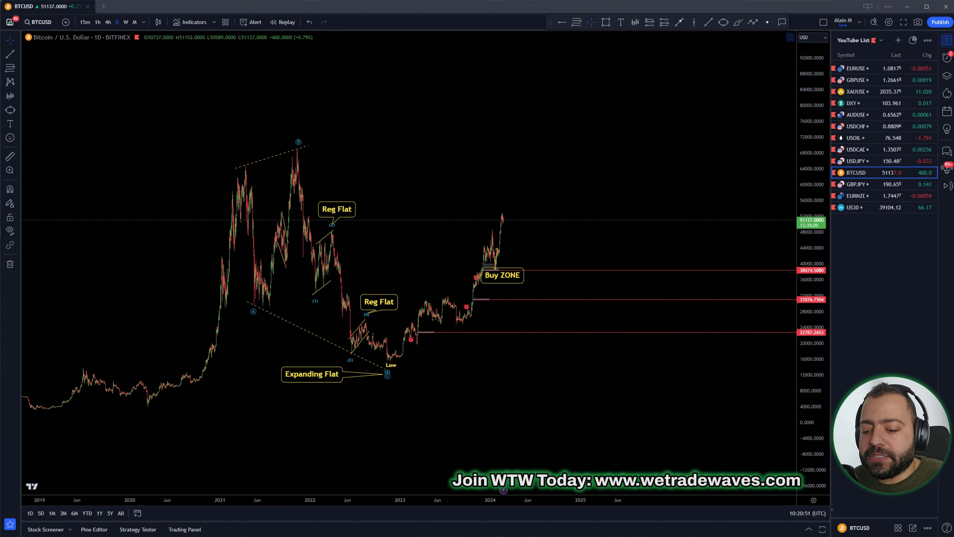
{"action": "mouse_move", "coordinate": [506, 215]}
{"action": "left_mouse_down"}
{"action": "mouse_move", "coordinate": [513, 206]}
{"action": "mouse_move", "coordinate": [534, 235]}
{"action": "left_mouse_up"}
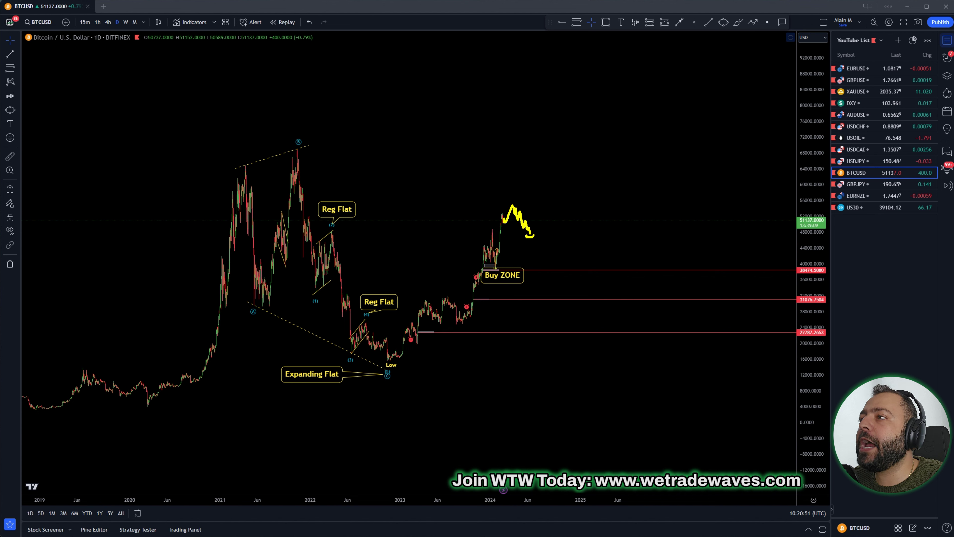
{"action": "mouse_move", "coordinate": [518, 200]}
{"action": "left_mouse_down"}
{"action": "mouse_move", "coordinate": [533, 220]}
{"action": "mouse_move", "coordinate": [558, 212]}
{"action": "mouse_move", "coordinate": [549, 243]}
{"action": "mouse_move", "coordinate": [560, 177]}
{"action": "mouse_move", "coordinate": [569, 187]}
{"action": "left_mouse_up"}
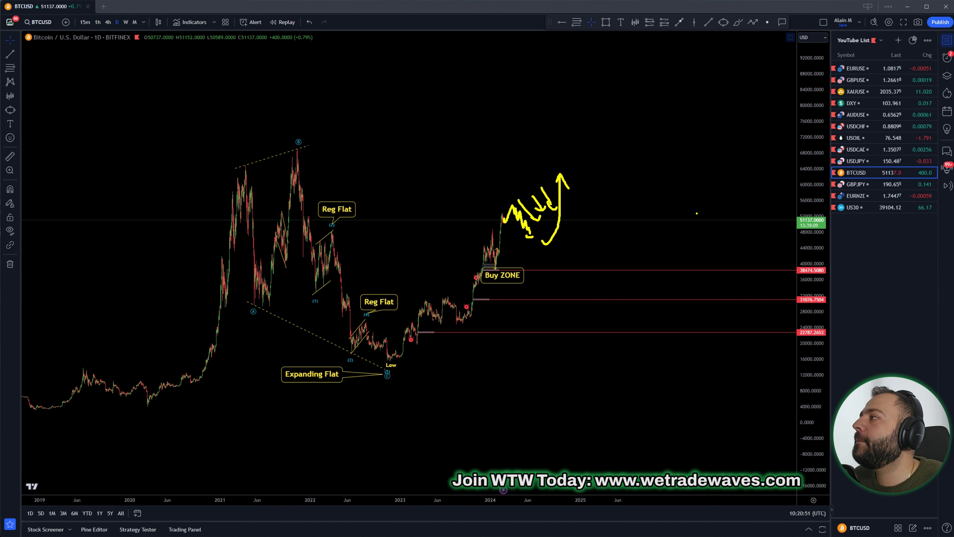
Open the GBPJPY chart, underline its title in yellow, and trace the January pullback and the rally that follows it.
{"action": "left_click", "coordinate": [856, 184]}
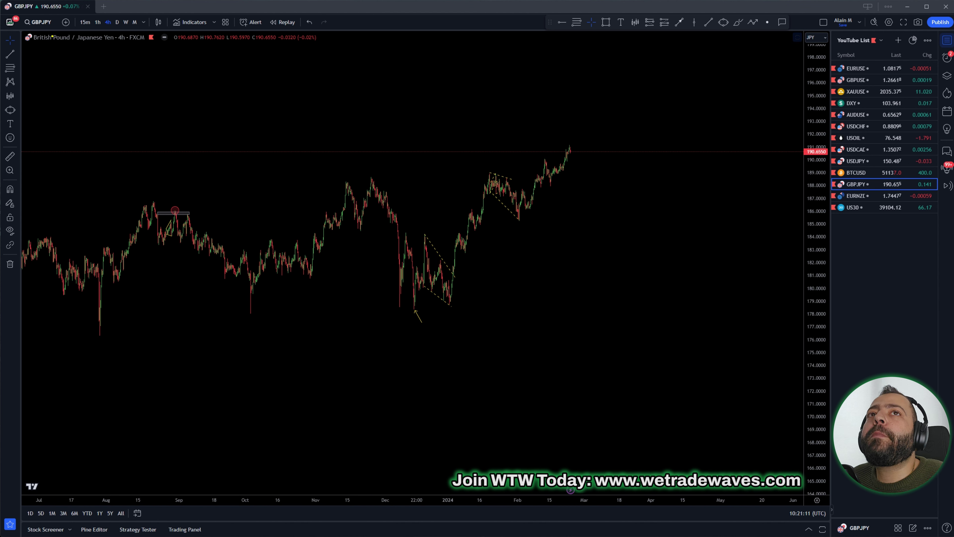
{"action": "left_click_drag", "start_coordinate": [38, 47], "coordinate": [132, 47]}
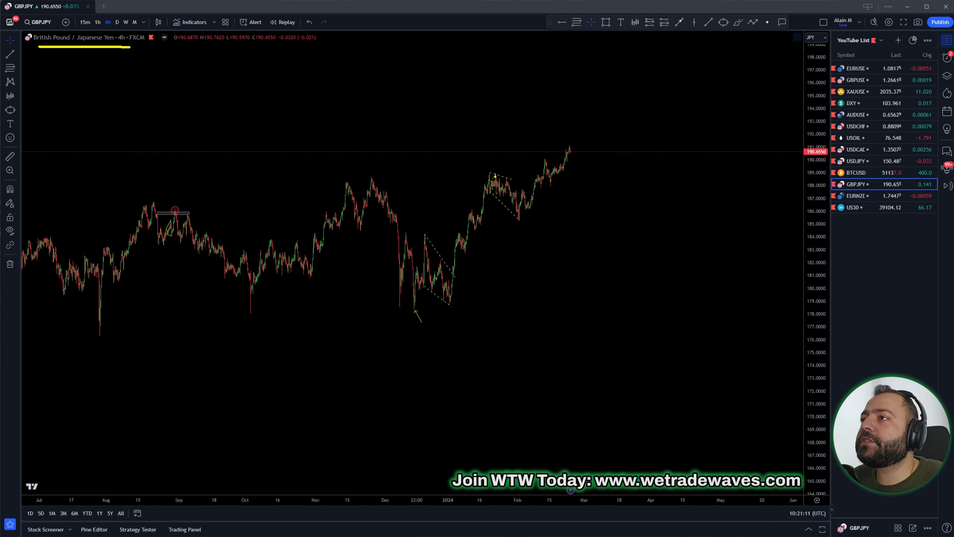
{"action": "mouse_move", "coordinate": [495, 176]}
{"action": "left_mouse_down"}
{"action": "mouse_move", "coordinate": [527, 207]}
{"action": "mouse_move", "coordinate": [546, 160]}
{"action": "left_mouse_up"}
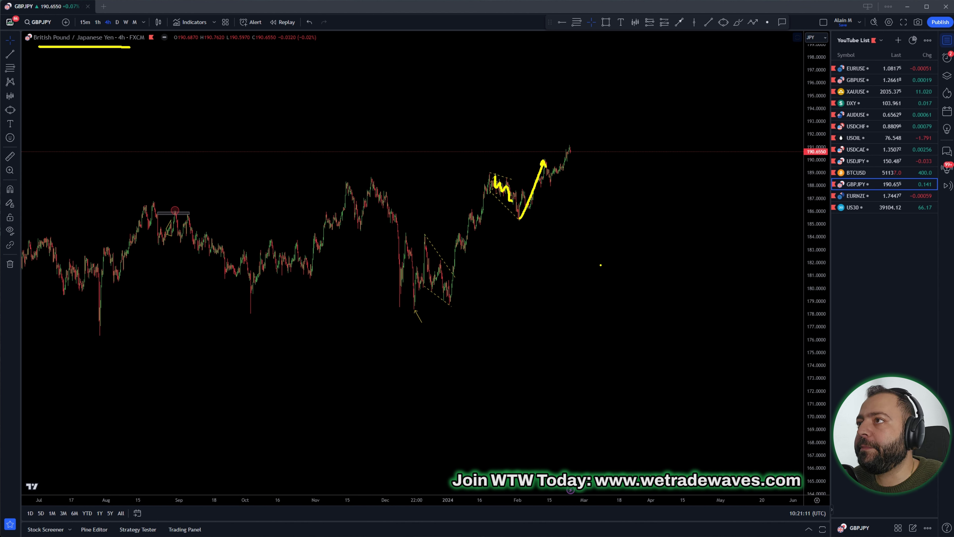
{"action": "mouse_move", "coordinate": [640, 185]}
{"action": "left_mouse_down"}
{"action": "mouse_move", "coordinate": [657, 194]}
{"action": "mouse_move", "coordinate": [689, 183]}
{"action": "mouse_move", "coordinate": [692, 171]}
{"action": "left_mouse_up"}
{"action": "mouse_move", "coordinate": [658, 205]}
{"action": "left_mouse_down"}
{"action": "mouse_move", "coordinate": [710, 186]}
{"action": "mouse_move", "coordinate": [698, 165]}
{"action": "mouse_move", "coordinate": [705, 175]}
{"action": "mouse_move", "coordinate": [723, 170]}
{"action": "mouse_move", "coordinate": [724, 188]}
{"action": "left_mouse_up"}
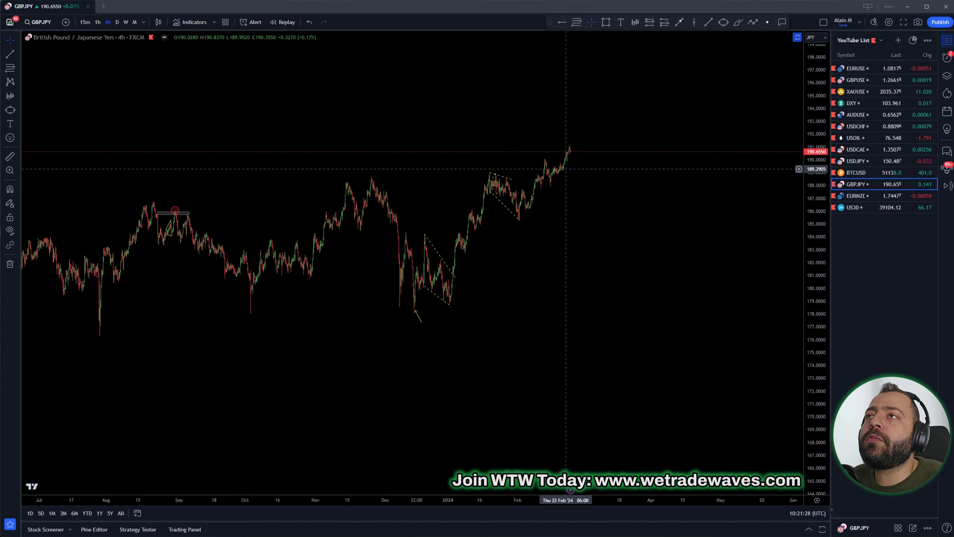
Switch GBPJPY to the daily timeframe and sketch a dashed yellow rising line along the recent highs up to the current price.
{"action": "scroll", "coordinate": [566, 169], "scroll_direction": "down", "scroll_amount": 3}
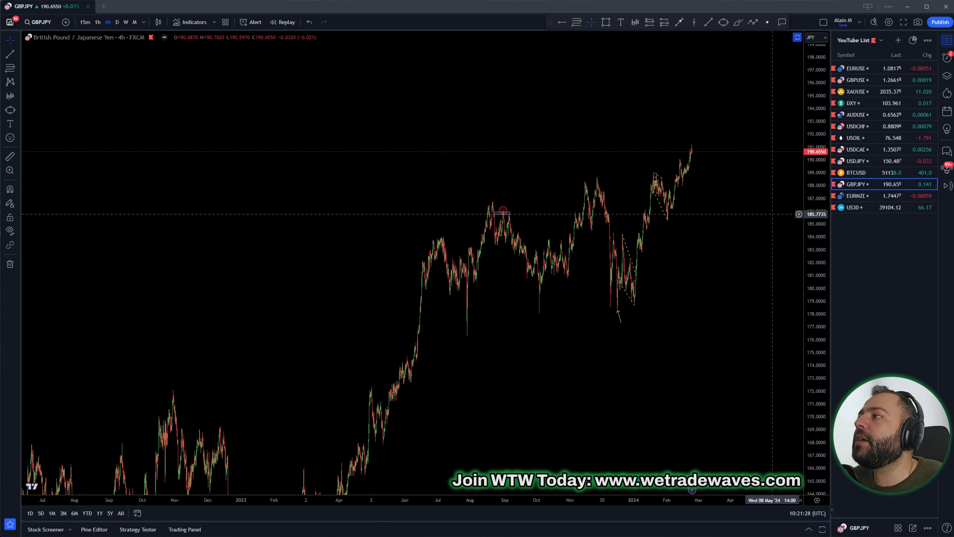
{"action": "scroll", "coordinate": [659, 233], "scroll_direction": "down", "scroll_amount": 4}
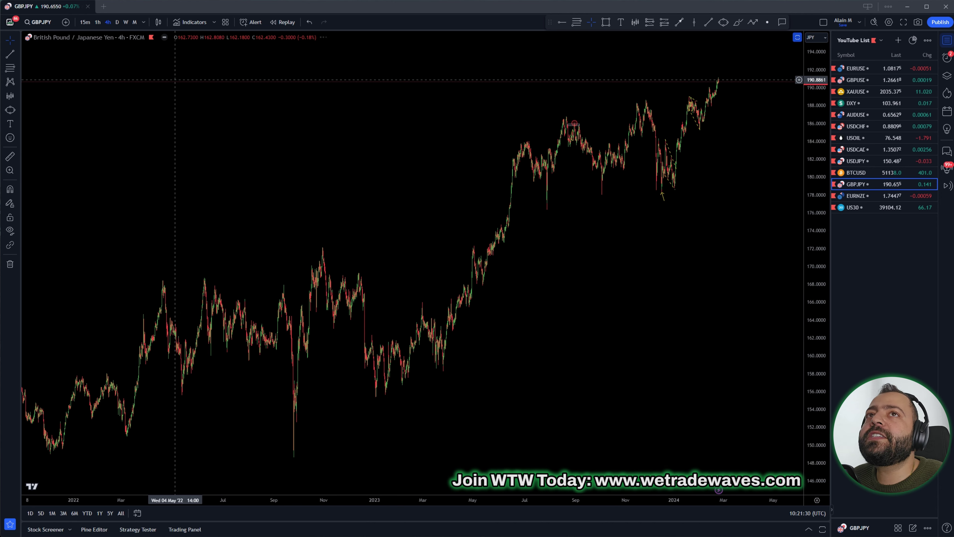
{"action": "left_click", "coordinate": [117, 22]}
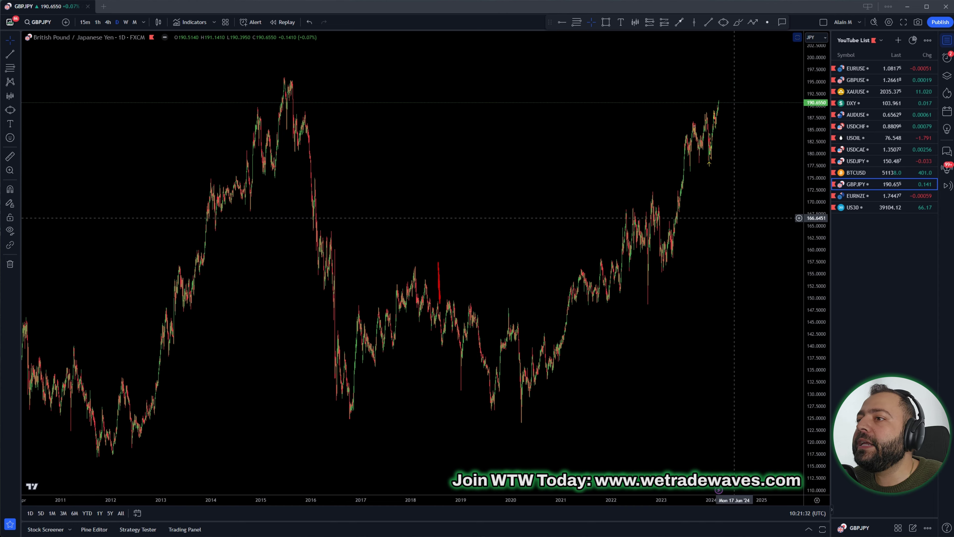
{"action": "scroll", "coordinate": [413, 263], "scroll_direction": "right", "scroll_amount": 5}
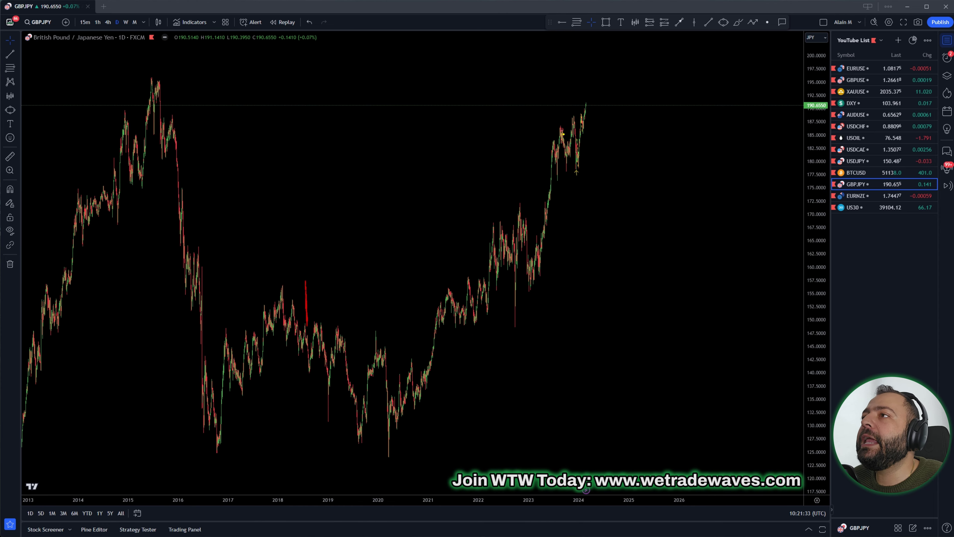
{"action": "left_click_drag", "start_coordinate": [552, 140], "coordinate": [587, 106]}
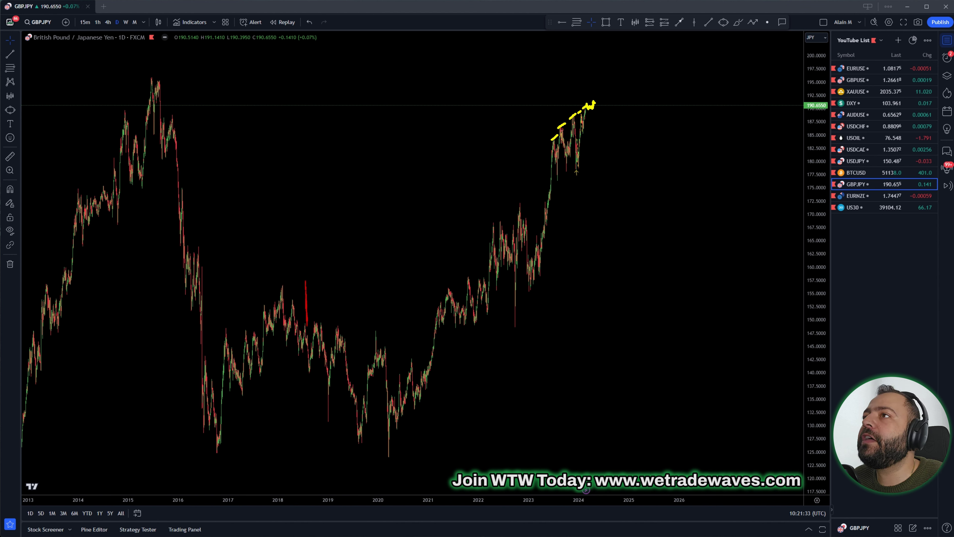
{"action": "mouse_move", "coordinate": [597, 95]}
{"action": "left_mouse_down"}
{"action": "mouse_move", "coordinate": [601, 154]}
{"action": "mouse_move", "coordinate": [609, 152]}
{"action": "left_mouse_up"}
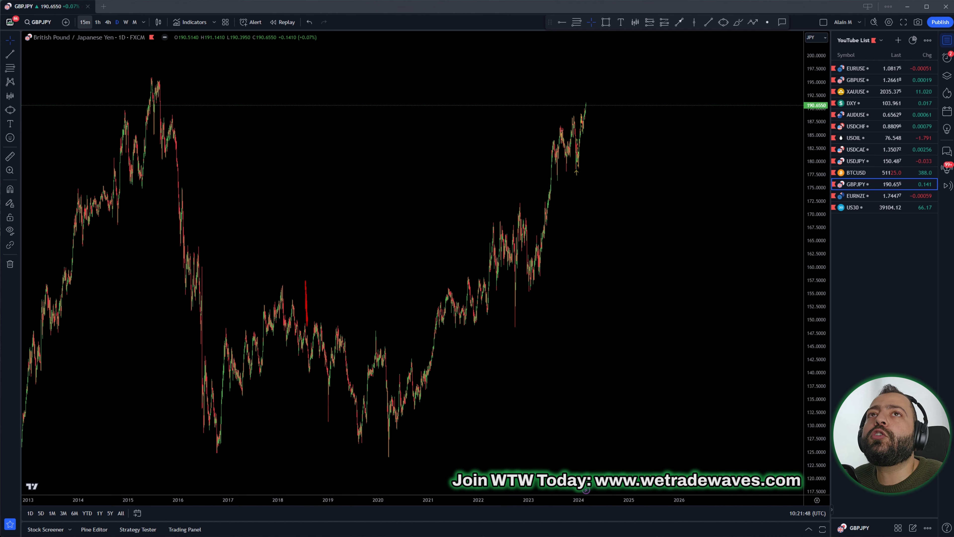
Switch GBPJPY to the 1-hour timeframe and sketch a line at the mid-February high, a final rise, and a long falling arrow with three small arrows.
{"action": "left_click", "coordinate": [98, 22]}
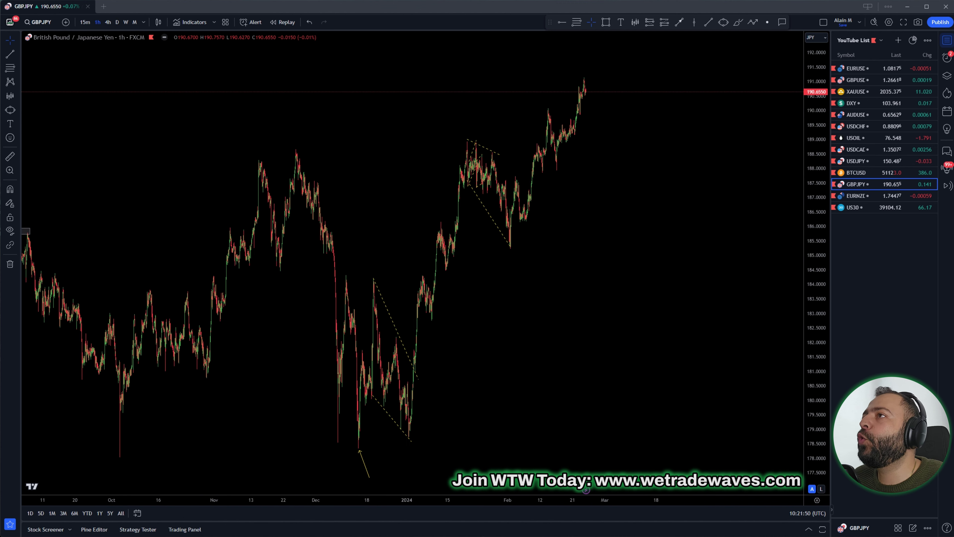
{"action": "scroll", "coordinate": [709, 281], "scroll_direction": "up", "scroll_amount": 2}
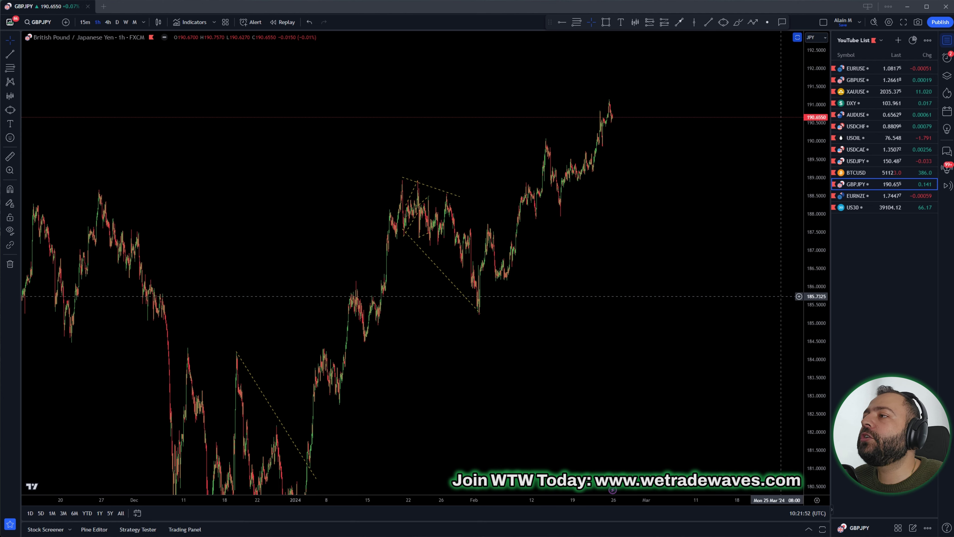
{"action": "scroll", "coordinate": [728, 289], "scroll_direction": "up", "scroll_amount": 3}
{"action": "scroll", "coordinate": [728, 289], "scroll_direction": "up", "scroll_amount": 2}
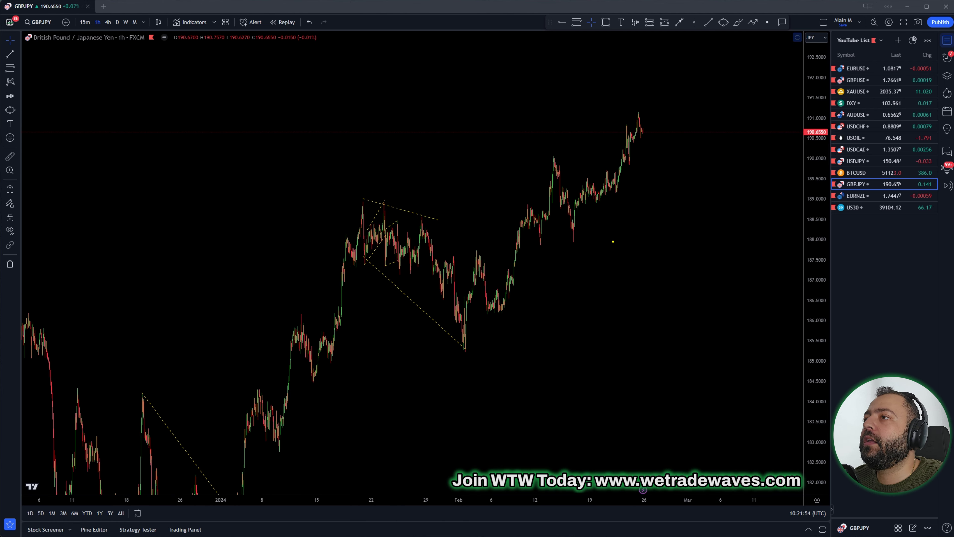
{"action": "mouse_move", "coordinate": [554, 152]}
{"action": "left_mouse_down"}
{"action": "mouse_move", "coordinate": [608, 155]}
{"action": "mouse_move", "coordinate": [626, 133]}
{"action": "mouse_move", "coordinate": [632, 161]}
{"action": "mouse_move", "coordinate": [633, 120]}
{"action": "mouse_move", "coordinate": [646, 130]}
{"action": "mouse_move", "coordinate": [666, 103]}
{"action": "mouse_move", "coordinate": [701, 260]}
{"action": "mouse_move", "coordinate": [712, 250]}
{"action": "left_mouse_up"}
{"action": "left_click_drag", "start_coordinate": [711, 148], "coordinate": [706, 169]}
{"action": "left_click_drag", "start_coordinate": [724, 165], "coordinate": [721, 191]}
{"action": "left_click_drag", "start_coordinate": [730, 188], "coordinate": [719, 212]}
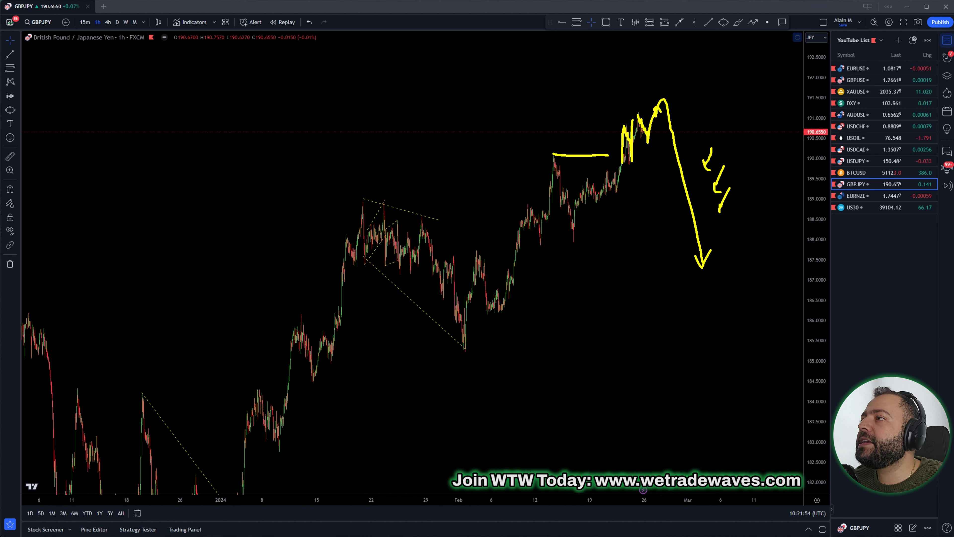
Handwrite an underlined "HPC" beside the projected GBPJPY peak and underline the chart title in yellow.
{"action": "mouse_move", "coordinate": [712, 108]}
{"action": "left_mouse_down"}
{"action": "mouse_move", "coordinate": [718, 122]}
{"action": "mouse_move", "coordinate": [730, 104]}
{"action": "mouse_move", "coordinate": [745, 121]}
{"action": "left_mouse_up"}
{"action": "left_click", "coordinate": [723, 101]}
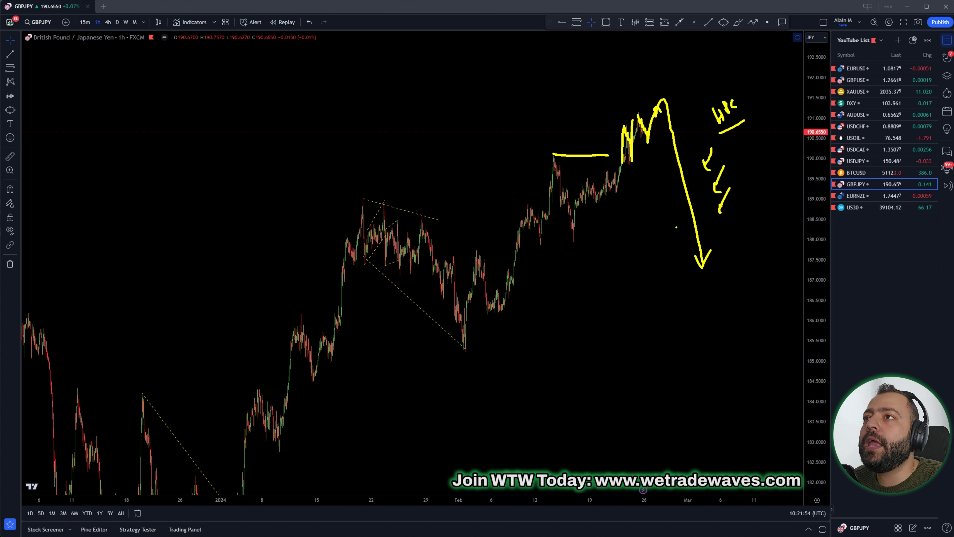
{"action": "left_click_drag", "start_coordinate": [35, 50], "coordinate": [158, 47]}
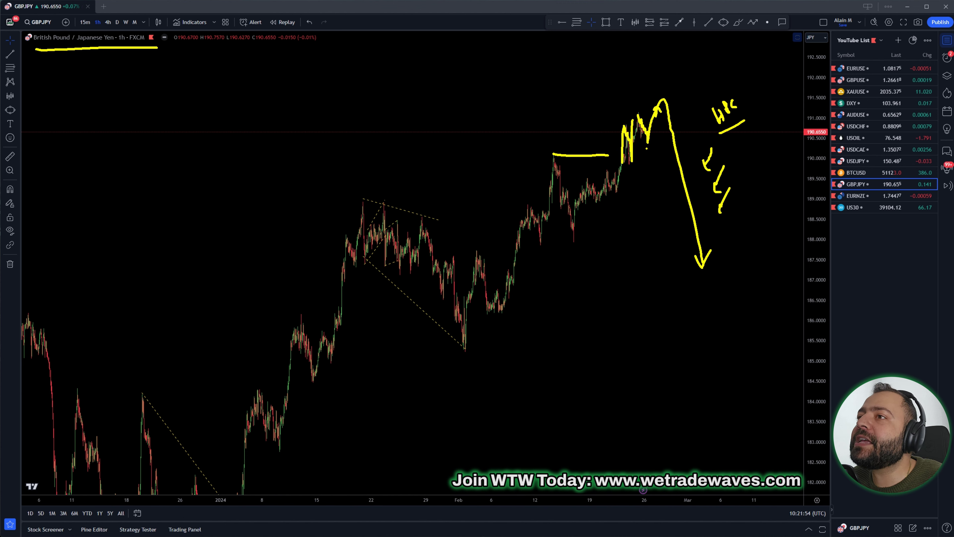
Clear the GBPJPY sketches, draw a stroke rising from the current price, and handwrite a note above it.
{"action": "scroll", "coordinate": [611, 271], "scroll_direction": "down", "scroll_amount": 10}
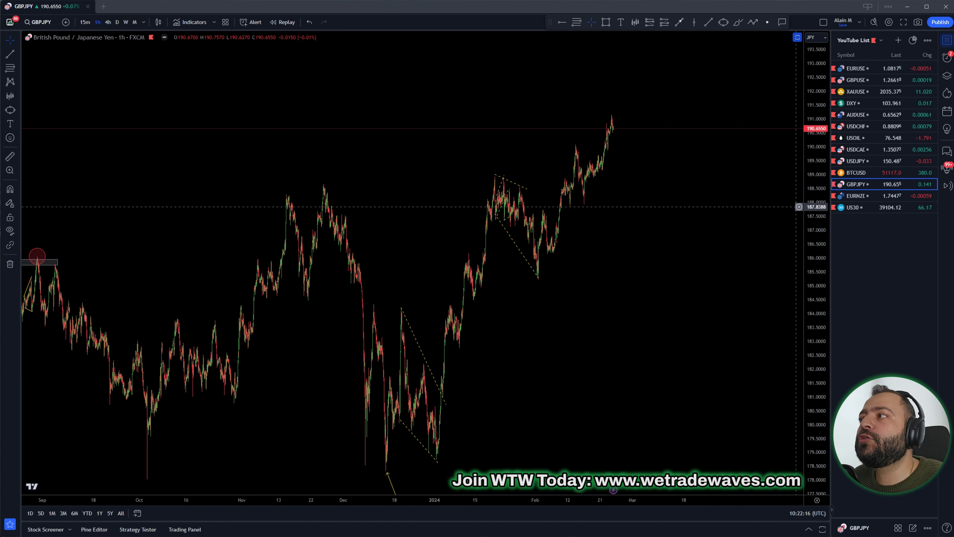
{"action": "scroll", "coordinate": [620, 286], "scroll_direction": "right", "scroll_amount": 3}
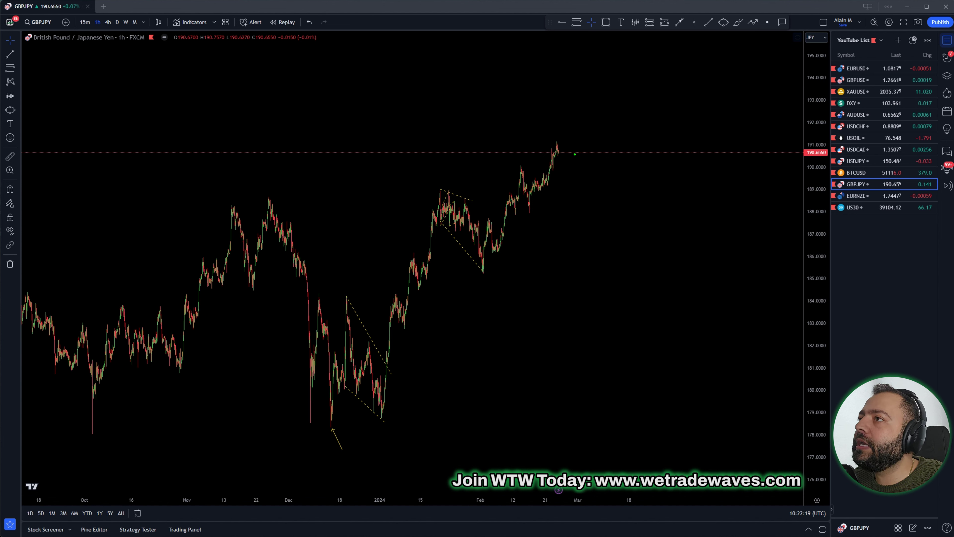
{"action": "mouse_move", "coordinate": [560, 154]}
{"action": "left_mouse_down"}
{"action": "mouse_move", "coordinate": [583, 37]}
{"action": "mouse_move", "coordinate": [588, 52]}
{"action": "mouse_move", "coordinate": [568, 100]}
{"action": "mouse_move", "coordinate": [581, 99]}
{"action": "left_mouse_up"}
{"action": "mouse_move", "coordinate": [575, 66]}
{"action": "left_mouse_down"}
{"action": "mouse_move", "coordinate": [628, 99]}
{"action": "mouse_move", "coordinate": [639, 88]}
{"action": "left_mouse_up"}
{"action": "left_click_drag", "start_coordinate": [646, 82], "coordinate": [664, 101]}
{"action": "left_click", "coordinate": [656, 94]}
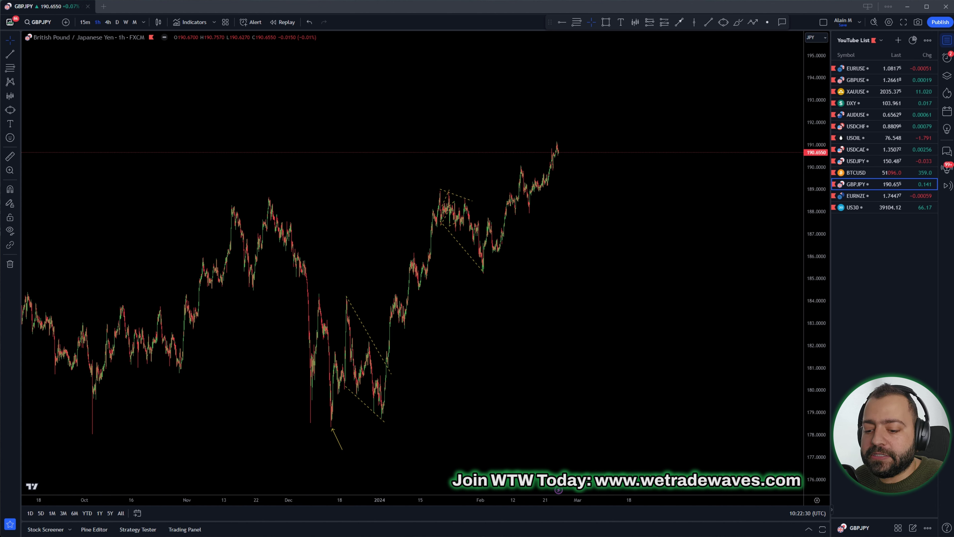
Replace the sketches with a long falling arrow from the GBPJPY high to about 182 and handwrite an underlined "1000 PIPS" beside it.
{"action": "mouse_move", "coordinate": [560, 147]}
{"action": "left_mouse_down"}
{"action": "mouse_move", "coordinate": [567, 141]}
{"action": "mouse_move", "coordinate": [582, 310]}
{"action": "mouse_move", "coordinate": [597, 304]}
{"action": "left_mouse_up"}
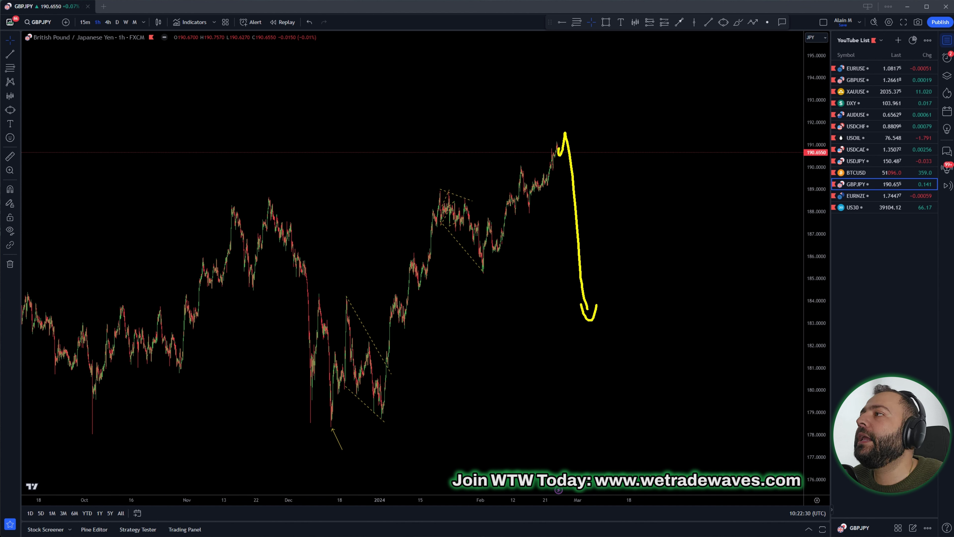
{"action": "left_click_drag", "start_coordinate": [610, 215], "coordinate": [665, 194]}
{"action": "mouse_move", "coordinate": [680, 184]}
{"action": "left_mouse_down"}
{"action": "mouse_move", "coordinate": [684, 196]}
{"action": "mouse_move", "coordinate": [709, 187]}
{"action": "mouse_move", "coordinate": [709, 167]}
{"action": "left_mouse_up"}
{"action": "left_click_drag", "start_coordinate": [712, 179], "coordinate": [720, 163]}
{"action": "left_click_drag", "start_coordinate": [732, 164], "coordinate": [723, 169]}
{"action": "left_click", "coordinate": [727, 189]}
{"action": "mouse_move", "coordinate": [620, 231]}
{"action": "left_mouse_down"}
{"action": "mouse_move", "coordinate": [737, 185]}
{"action": "mouse_move", "coordinate": [726, 184]}
{"action": "left_mouse_up"}
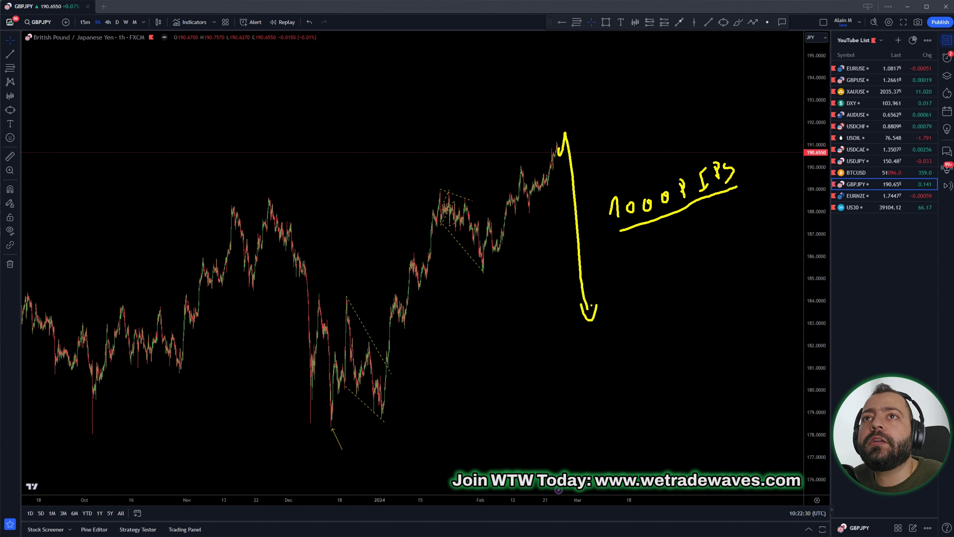
Handwrite an underlined "1%" and "50" in the empty area above the autumn prices, and add small falling arrows beside the projected peak.
{"action": "left_click_drag", "start_coordinate": [94, 86], "coordinate": [92, 113]}
{"action": "left_click_drag", "start_coordinate": [112, 86], "coordinate": [125, 107]}
{"action": "mouse_move", "coordinate": [190, 80]}
{"action": "left_mouse_down"}
{"action": "mouse_move", "coordinate": [202, 91]}
{"action": "mouse_move", "coordinate": [191, 94]}
{"action": "left_mouse_up"}
{"action": "left_click_drag", "start_coordinate": [191, 80], "coordinate": [203, 79]}
{"action": "left_click_drag", "start_coordinate": [214, 80], "coordinate": [216, 81]}
{"action": "left_click", "coordinate": [232, 82]}
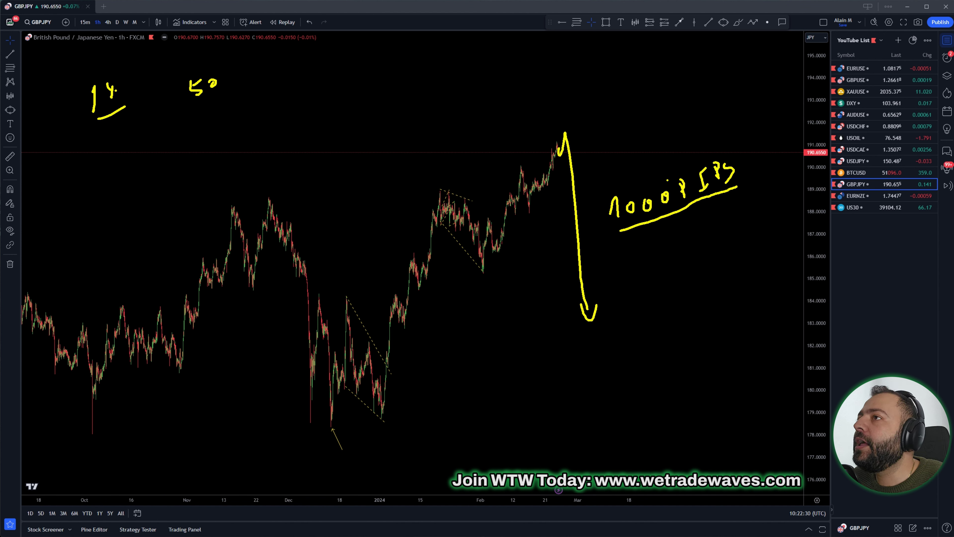
{"action": "mouse_move", "coordinate": [591, 129]}
{"action": "left_mouse_down"}
{"action": "mouse_move", "coordinate": [598, 171]}
{"action": "mouse_move", "coordinate": [612, 179]}
{"action": "left_mouse_up"}
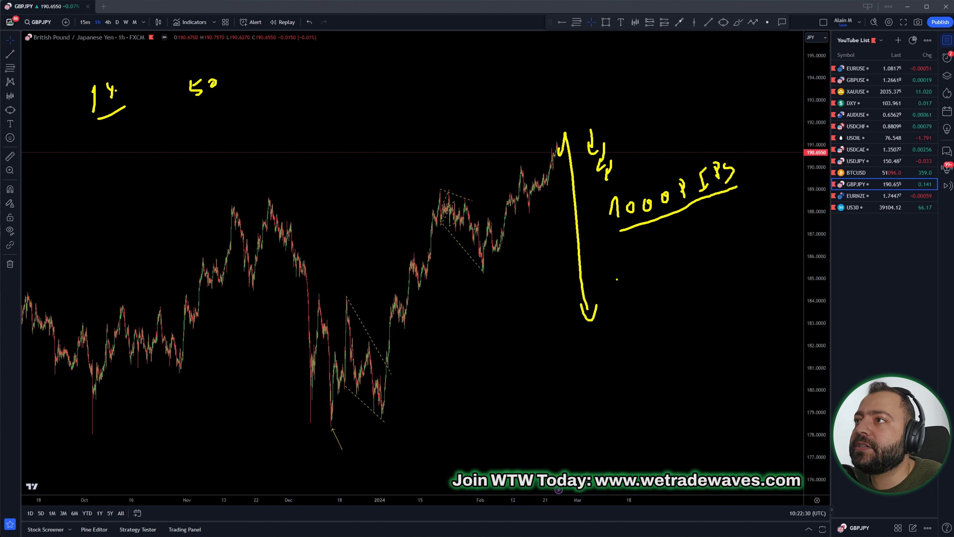
Open the EURNZD chart, bring the support box below the price into view, and trace the recent February decline in yellow.
{"action": "key", "text": "Down"}
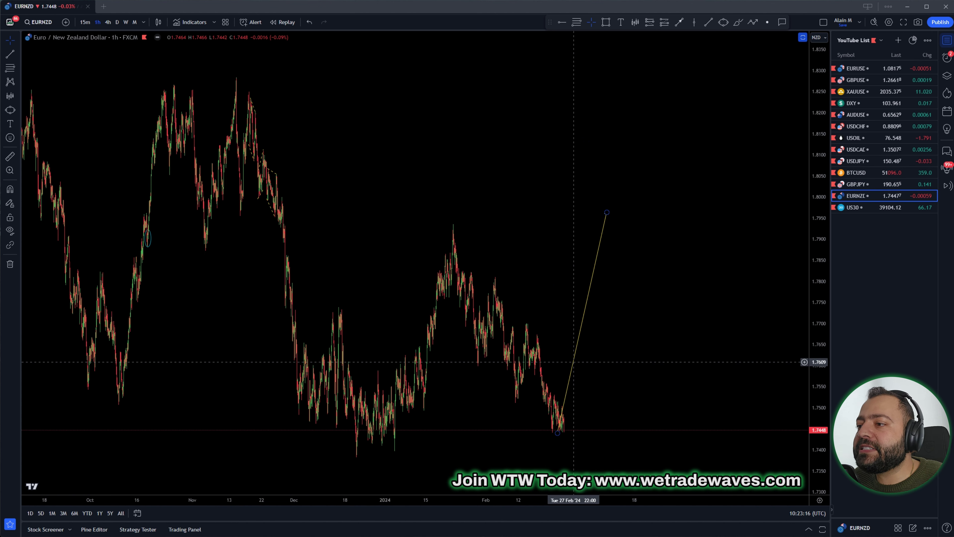
{"action": "left_click", "coordinate": [595, 359]}
{"action": "left_click_drag", "start_coordinate": [595, 427], "coordinate": [579, 427]}
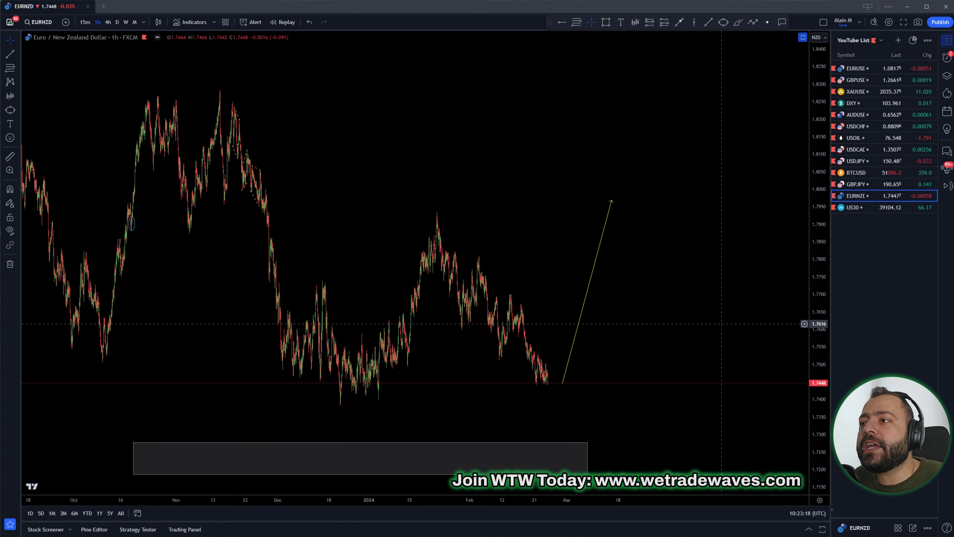
{"action": "mouse_move", "coordinate": [503, 300]}
{"action": "left_mouse_down"}
{"action": "mouse_move", "coordinate": [510, 330]}
{"action": "mouse_move", "coordinate": [520, 314]}
{"action": "mouse_move", "coordinate": [533, 366]}
{"action": "left_mouse_up"}
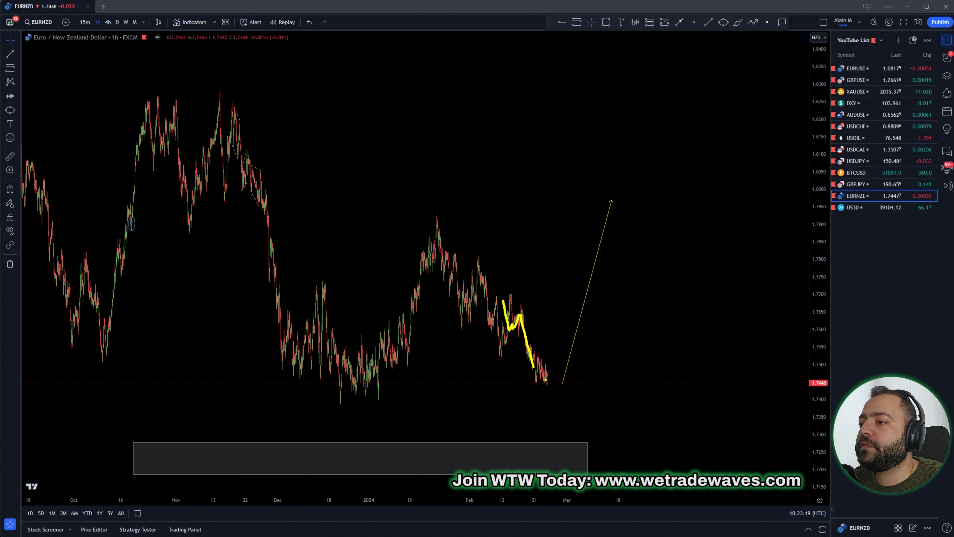
Draw a yellow EURNZD projection dipping to about 1.737 and rising to about 1.79, add two small rising arrows, and underline the pair's title.
{"action": "mouse_move", "coordinate": [551, 378]}
{"action": "left_mouse_down"}
{"action": "mouse_move", "coordinate": [555, 389]}
{"action": "mouse_move", "coordinate": [561, 354]}
{"action": "mouse_move", "coordinate": [573, 410]}
{"action": "mouse_move", "coordinate": [625, 222]}
{"action": "mouse_move", "coordinate": [634, 244]}
{"action": "left_mouse_up"}
{"action": "left_click_drag", "start_coordinate": [644, 317], "coordinate": [625, 307]}
{"action": "mouse_move", "coordinate": [641, 276]}
{"action": "left_mouse_down"}
{"action": "mouse_move", "coordinate": [657, 303]}
{"action": "mouse_move", "coordinate": [647, 276]}
{"action": "left_mouse_up"}
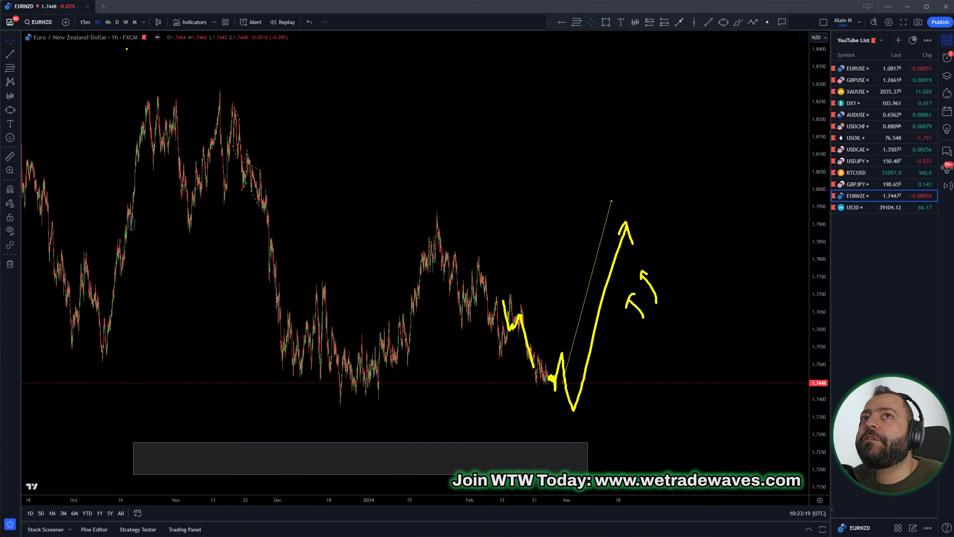
{"action": "left_click_drag", "start_coordinate": [31, 50], "coordinate": [107, 47]}
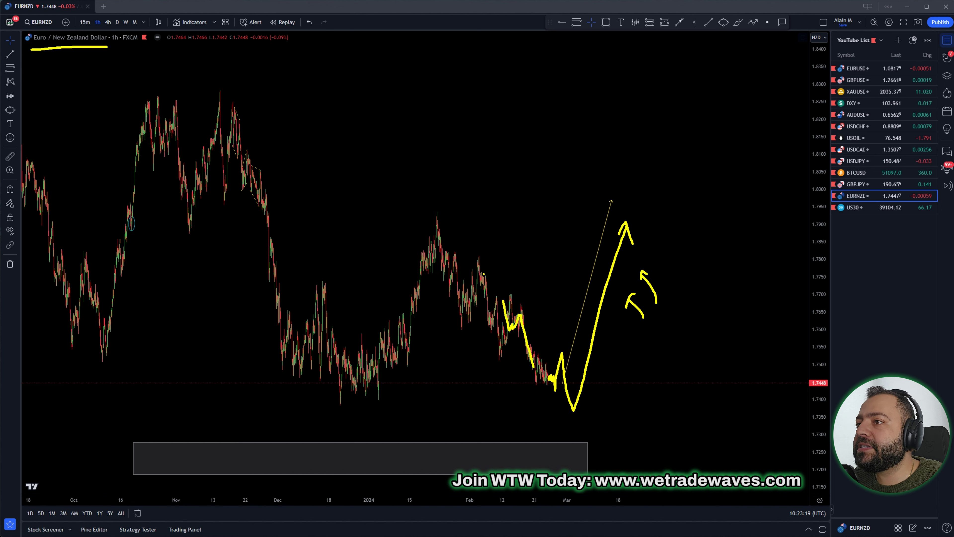
{"action": "mouse_move", "coordinate": [478, 256]}
{"action": "left_mouse_down"}
{"action": "mouse_move", "coordinate": [460, 328]}
{"action": "mouse_move", "coordinate": [476, 276]}
{"action": "mouse_move", "coordinate": [507, 367]}
{"action": "mouse_move", "coordinate": [522, 308]}
{"action": "left_mouse_up"}
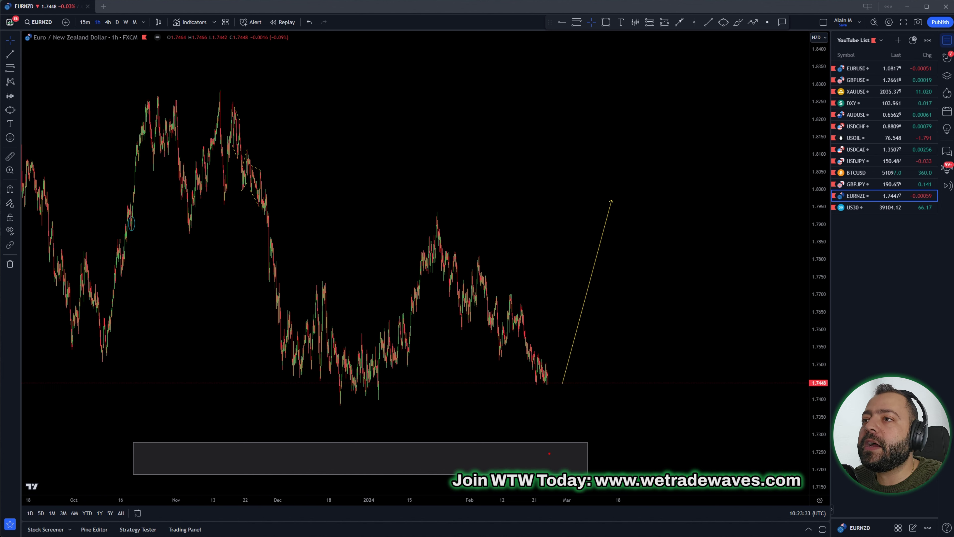
Clear the sketches, trace the EURNZD decline in red with small rising arrows beside it, and draw a short yellow rebound from the current price.
{"action": "mouse_move", "coordinate": [434, 210]}
{"action": "left_mouse_down"}
{"action": "mouse_move", "coordinate": [447, 268]}
{"action": "mouse_move", "coordinate": [467, 290]}
{"action": "mouse_move", "coordinate": [485, 283]}
{"action": "mouse_move", "coordinate": [502, 357]}
{"action": "mouse_move", "coordinate": [514, 309]}
{"action": "mouse_move", "coordinate": [533, 379]}
{"action": "left_mouse_up"}
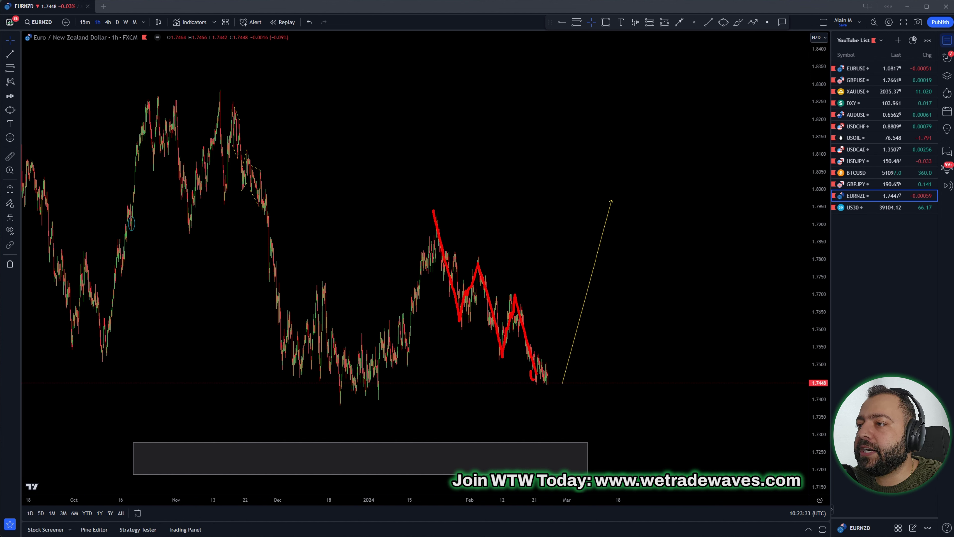
{"action": "mouse_move", "coordinate": [601, 383]}
{"action": "left_mouse_down"}
{"action": "mouse_move", "coordinate": [587, 360]}
{"action": "mouse_move", "coordinate": [608, 318]}
{"action": "left_mouse_up"}
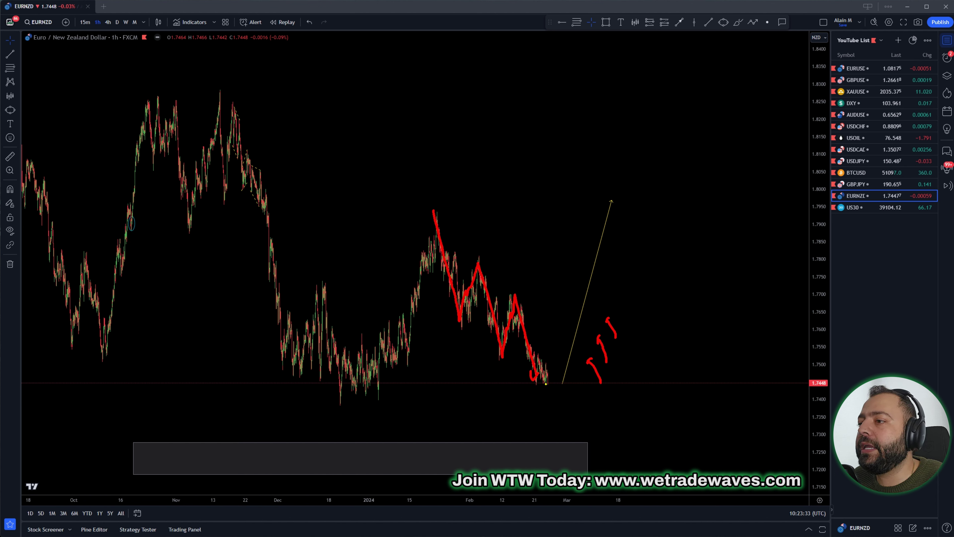
{"action": "mouse_move", "coordinate": [546, 383]}
{"action": "left_mouse_down"}
{"action": "mouse_move", "coordinate": [555, 395]}
{"action": "mouse_move", "coordinate": [570, 345]}
{"action": "left_mouse_up"}
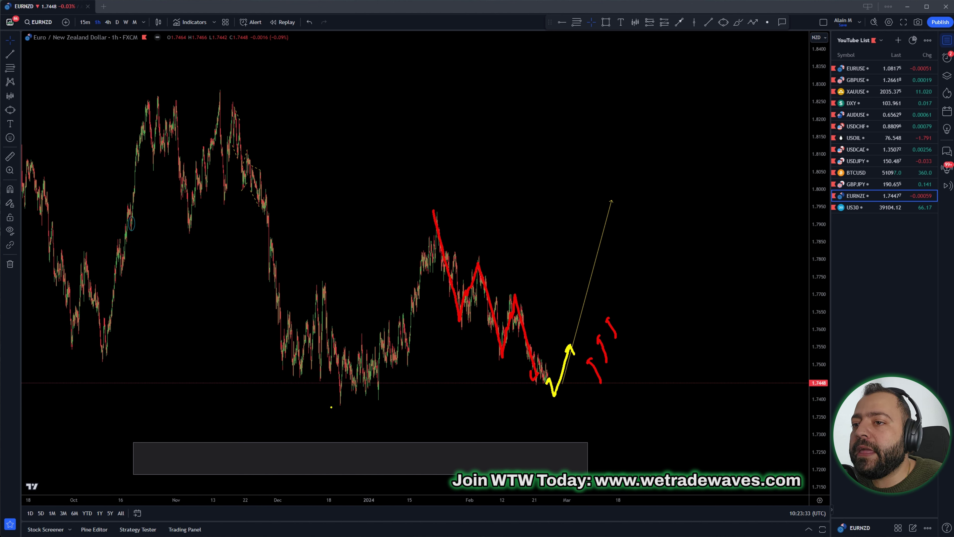
Underline the December low with a handwritten note, and draw a deeper dip to about 1.73 followed by a rally arrow to about 1.79.
{"action": "mouse_move", "coordinate": [331, 407]}
{"action": "left_mouse_down"}
{"action": "mouse_move", "coordinate": [323, 408]}
{"action": "mouse_move", "coordinate": [344, 429]}
{"action": "left_mouse_up"}
{"action": "left_click_drag", "start_coordinate": [358, 423], "coordinate": [365, 425]}
{"action": "left_click_drag", "start_coordinate": [377, 424], "coordinate": [379, 431]}
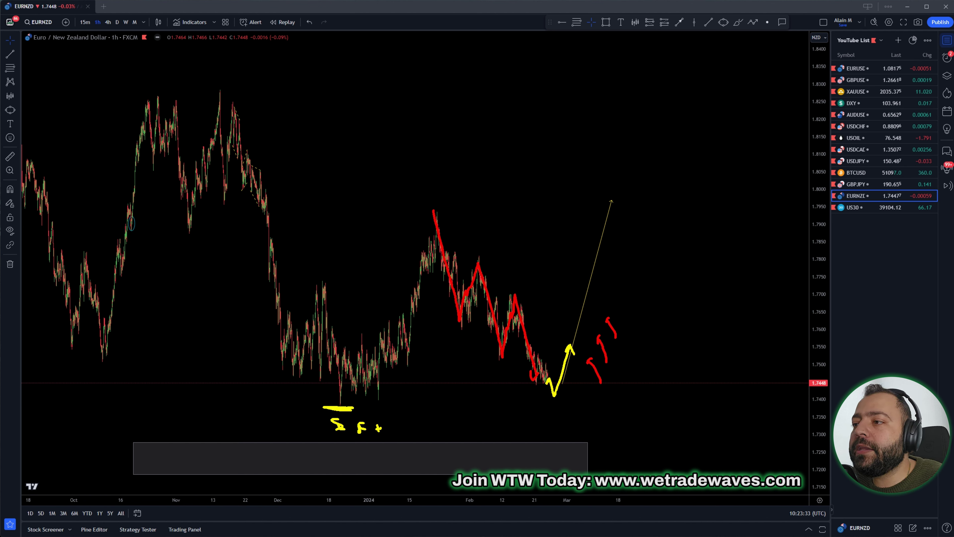
{"action": "mouse_move", "coordinate": [559, 382]}
{"action": "left_mouse_down"}
{"action": "mouse_move", "coordinate": [582, 395]}
{"action": "mouse_move", "coordinate": [634, 220]}
{"action": "mouse_move", "coordinate": [638, 244]}
{"action": "left_mouse_up"}
{"action": "left_click_drag", "start_coordinate": [29, 50], "coordinate": [142, 58]}
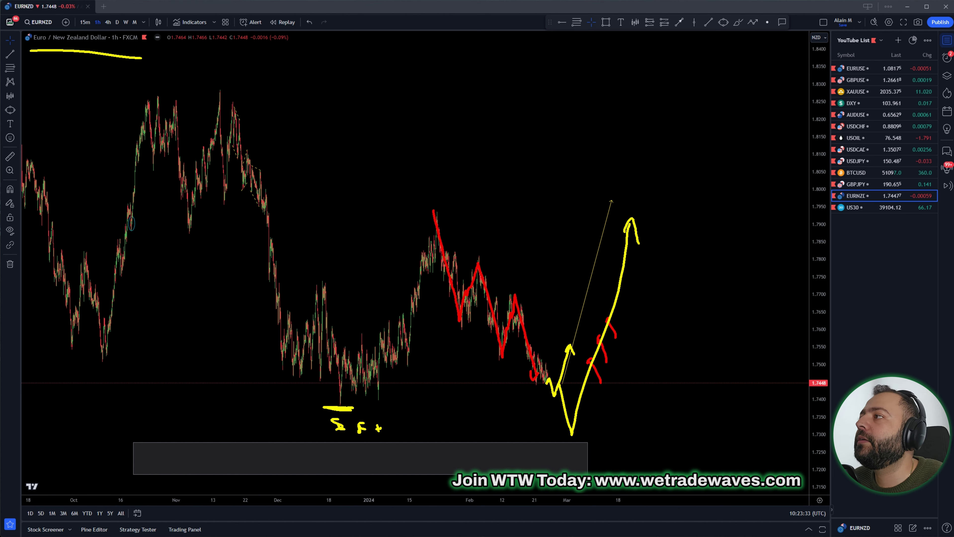
Open the US30 chart, circle the mid-January low in yellow, and draw small arrows along the current price level.
{"action": "key", "text": "Down"}
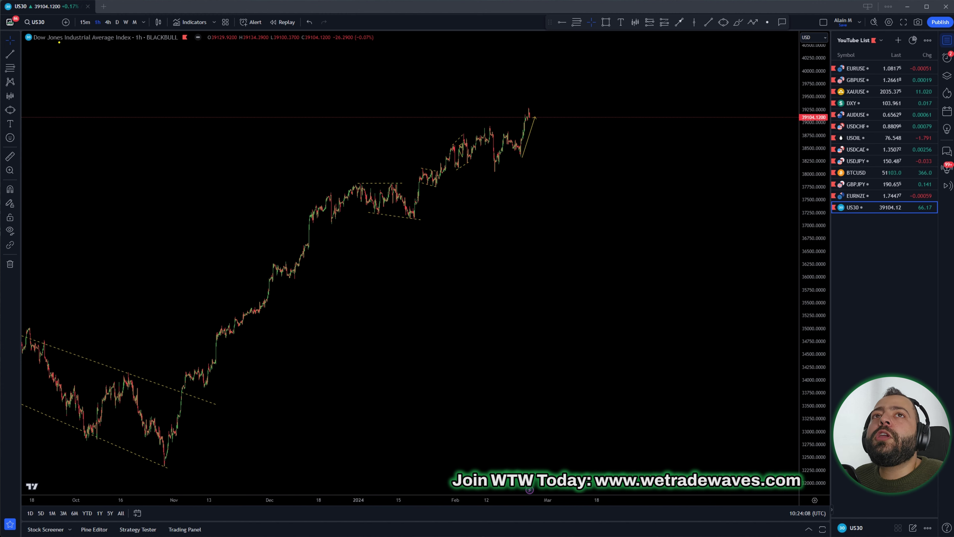
{"action": "left_click_drag", "start_coordinate": [41, 47], "coordinate": [100, 48]}
{"action": "left_click_drag", "start_coordinate": [421, 216], "coordinate": [420, 218]}
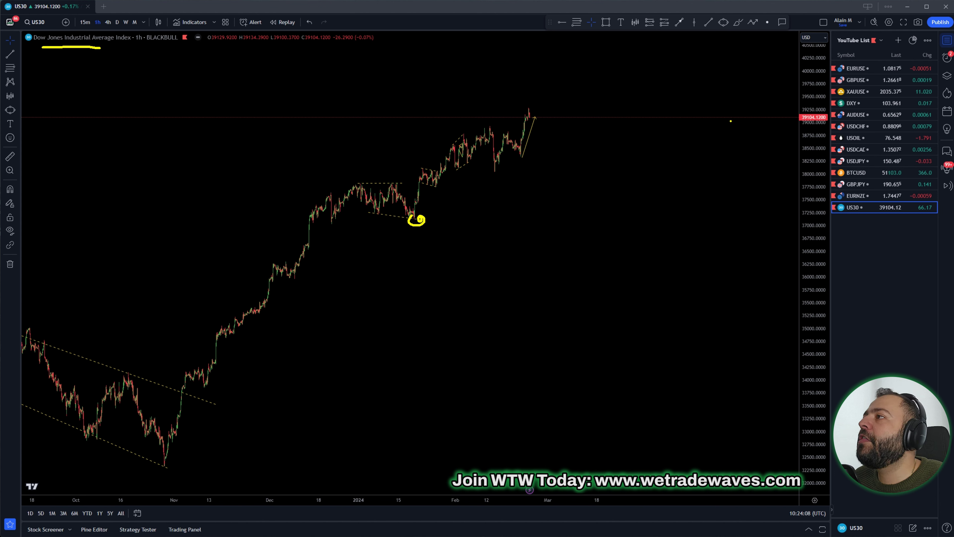
{"action": "left_click_drag", "start_coordinate": [752, 119], "coordinate": [785, 124]}
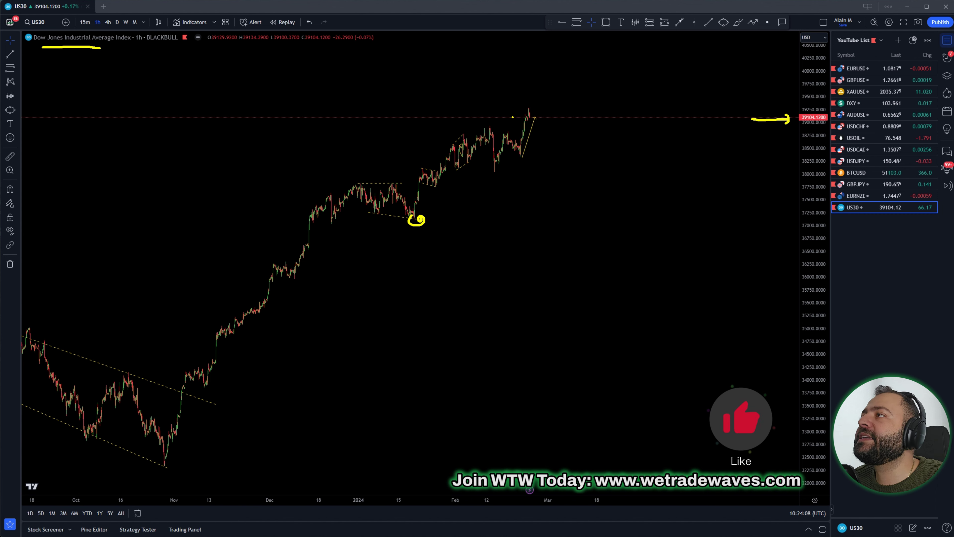
{"action": "left_click_drag", "start_coordinate": [721, 115], "coordinate": [734, 116]}
{"action": "mouse_move", "coordinate": [675, 122]}
{"action": "left_mouse_down"}
{"action": "mouse_move", "coordinate": [692, 121]}
{"action": "mouse_move", "coordinate": [661, 122]}
{"action": "left_mouse_up"}
Trace the US30 swings from the January low to the latest high, marking the February peak level and the pullback low with an upward arrow.
{"action": "mouse_move", "coordinate": [415, 220]}
{"action": "left_mouse_down"}
{"action": "mouse_move", "coordinate": [425, 180]}
{"action": "mouse_move", "coordinate": [485, 126]}
{"action": "mouse_move", "coordinate": [495, 171]}
{"action": "left_mouse_up"}
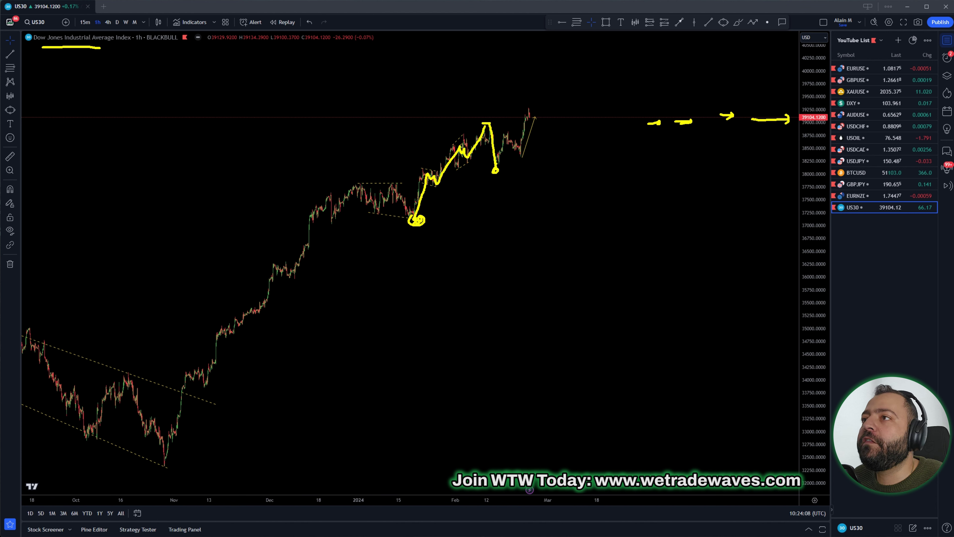
{"action": "mouse_move", "coordinate": [495, 170]}
{"action": "left_mouse_down"}
{"action": "mouse_move", "coordinate": [509, 139]}
{"action": "mouse_move", "coordinate": [523, 155]}
{"action": "left_mouse_up"}
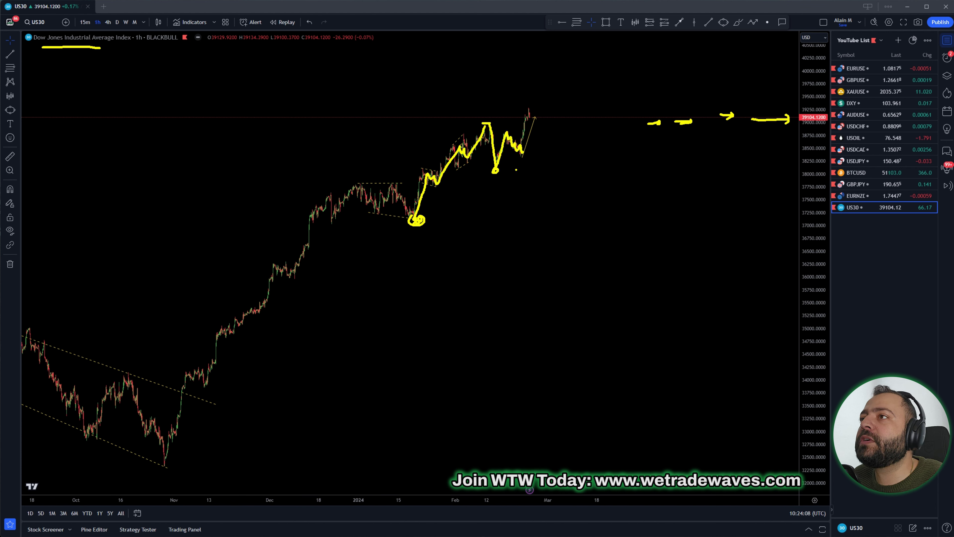
{"action": "mouse_move", "coordinate": [519, 200]}
{"action": "left_mouse_down"}
{"action": "mouse_move", "coordinate": [518, 162]}
{"action": "mouse_move", "coordinate": [529, 185]}
{"action": "left_mouse_up"}
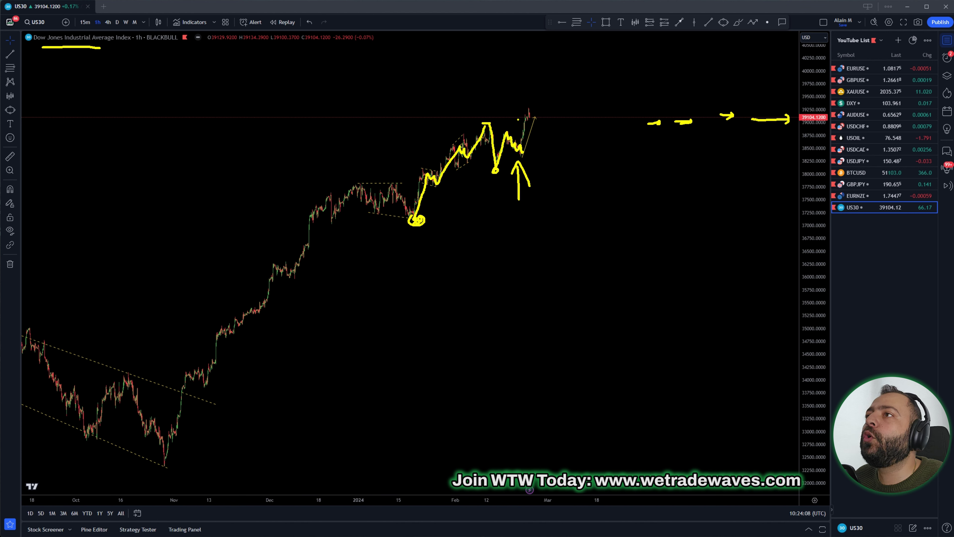
{"action": "left_click_drag", "start_coordinate": [484, 123], "coordinate": [530, 119]}
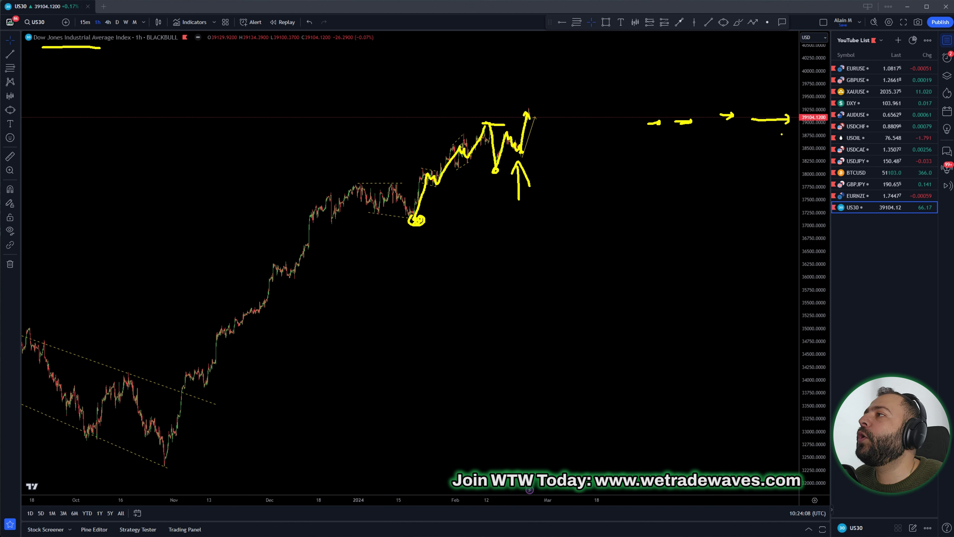
Handwrite the 39.1 price level in the empty area above the December prices, underline it, and circle it.
{"action": "mouse_move", "coordinate": [264, 109]}
{"action": "left_mouse_down"}
{"action": "mouse_move", "coordinate": [282, 117]}
{"action": "mouse_move", "coordinate": [344, 89]}
{"action": "left_mouse_up"}
{"action": "left_click_drag", "start_coordinate": [277, 130], "coordinate": [325, 115]}
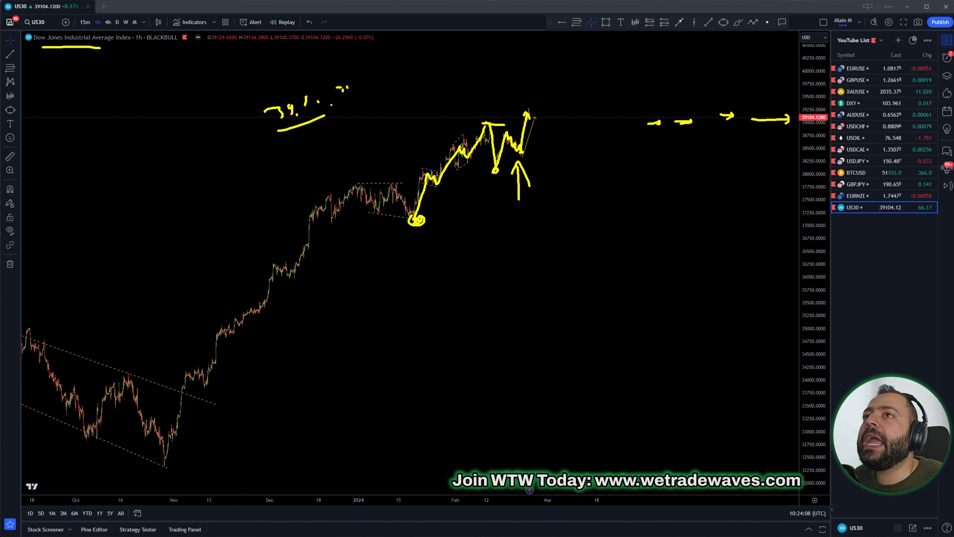
{"action": "mouse_move", "coordinate": [315, 82]}
{"action": "left_mouse_down"}
{"action": "mouse_move", "coordinate": [268, 107]}
{"action": "mouse_move", "coordinate": [349, 81]}
{"action": "mouse_move", "coordinate": [319, 86]}
{"action": "left_mouse_up"}
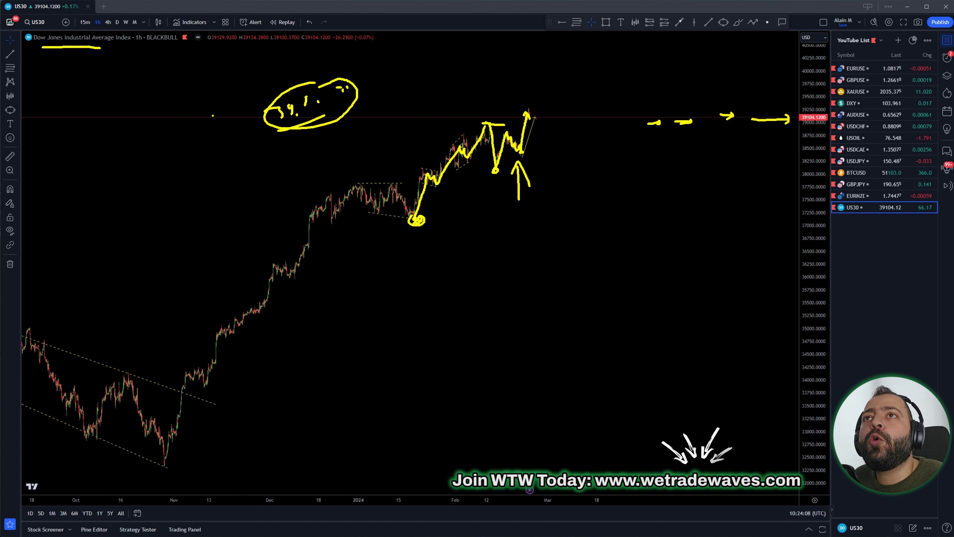
Surround the circled price note with small arrows above it and additional strokes below it.
{"action": "mouse_move", "coordinate": [212, 87]}
{"action": "left_mouse_down"}
{"action": "mouse_move", "coordinate": [235, 105]}
{"action": "mouse_move", "coordinate": [245, 87]}
{"action": "left_mouse_up"}
{"action": "left_click_drag", "start_coordinate": [246, 61], "coordinate": [257, 77]}
{"action": "mouse_move", "coordinate": [268, 52]}
{"action": "left_mouse_down"}
{"action": "mouse_move", "coordinate": [271, 67]}
{"action": "mouse_move", "coordinate": [289, 69]}
{"action": "left_mouse_up"}
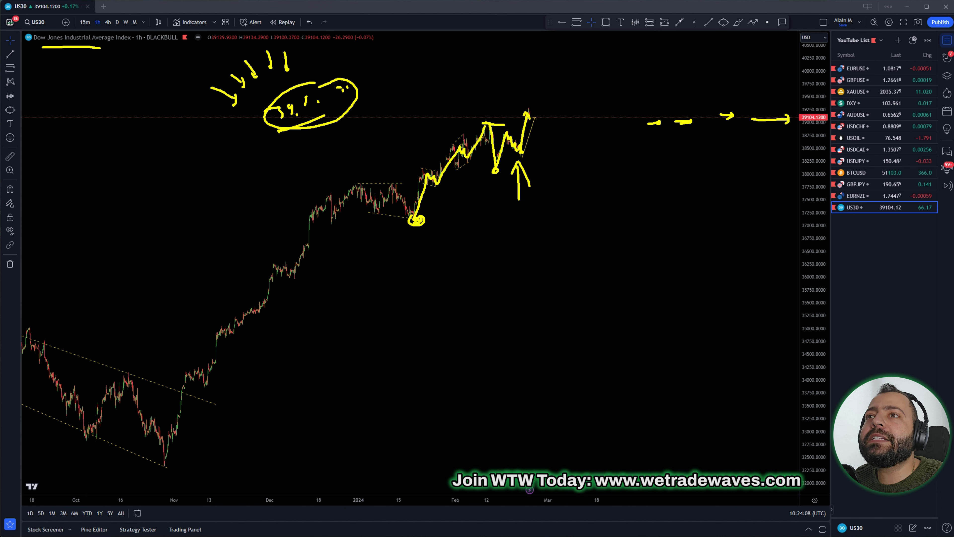
{"action": "left_click_drag", "start_coordinate": [281, 130], "coordinate": [277, 176]}
{"action": "left_click_drag", "start_coordinate": [274, 169], "coordinate": [284, 173]}
{"action": "mouse_move", "coordinate": [303, 129]}
{"action": "left_mouse_down"}
{"action": "mouse_move", "coordinate": [305, 162]}
{"action": "mouse_move", "coordinate": [313, 154]}
{"action": "left_mouse_up"}
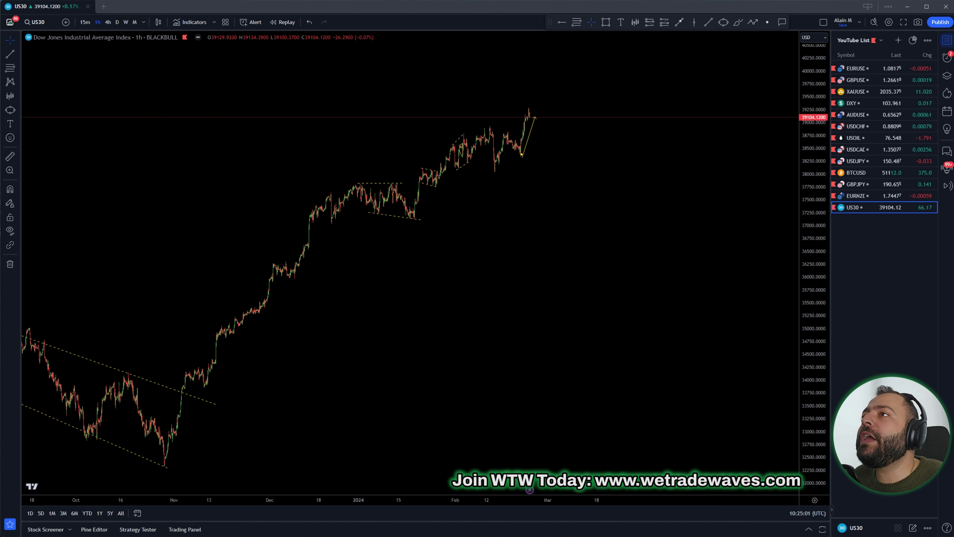
Clear the sketches, trace the latest US30 rise with a yellow arrow, underline the index title, and mark the area above the high.
{"action": "left_click_drag", "start_coordinate": [521, 154], "coordinate": [534, 117]}
{"action": "left_click_drag", "start_coordinate": [35, 49], "coordinate": [154, 50]}
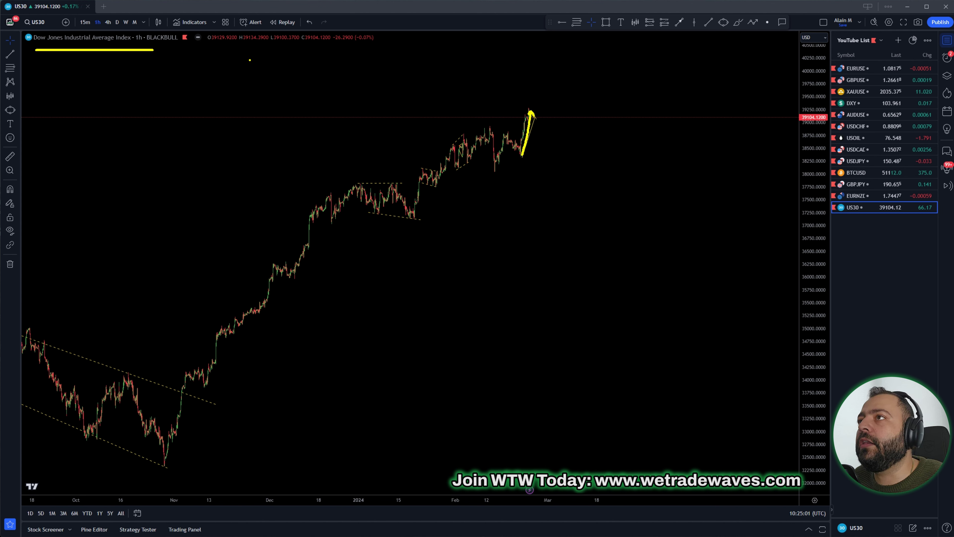
{"action": "mouse_move", "coordinate": [512, 100]}
{"action": "left_mouse_down"}
{"action": "mouse_move", "coordinate": [545, 113]}
{"action": "mouse_move", "coordinate": [535, 101]}
{"action": "left_mouse_up"}
{"action": "left_click", "coordinate": [528, 91]}
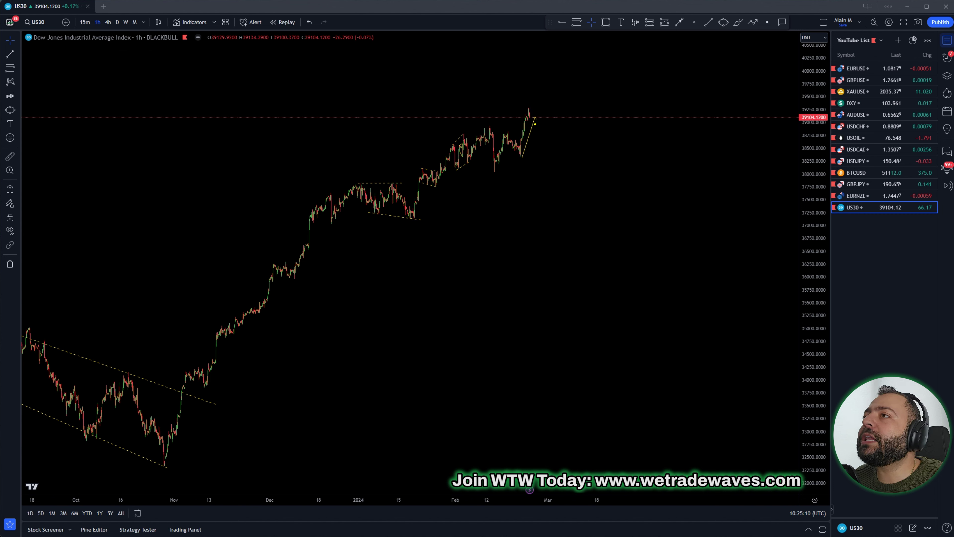
Replace the sketches with a yellow pullback-and-rise arrow, retrace its rising leg in red, and handwrite a short note above it.
{"action": "mouse_move", "coordinate": [531, 111]}
{"action": "left_mouse_down"}
{"action": "mouse_move", "coordinate": [543, 140]}
{"action": "mouse_move", "coordinate": [560, 100]}
{"action": "mouse_move", "coordinate": [563, 110]}
{"action": "left_mouse_up"}
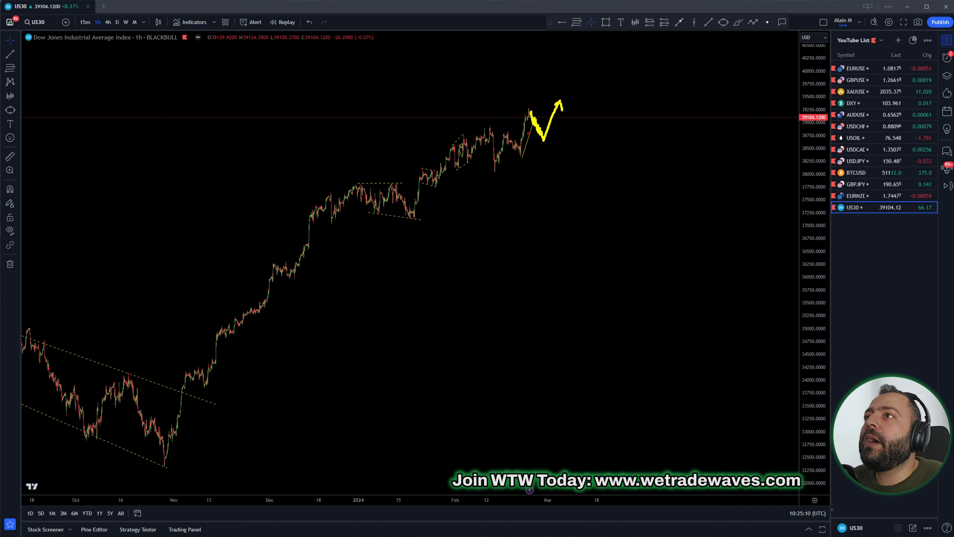
{"action": "mouse_move", "coordinate": [507, 107]}
{"action": "left_mouse_down"}
{"action": "mouse_move", "coordinate": [515, 116]}
{"action": "mouse_move", "coordinate": [559, 99]}
{"action": "left_mouse_up"}
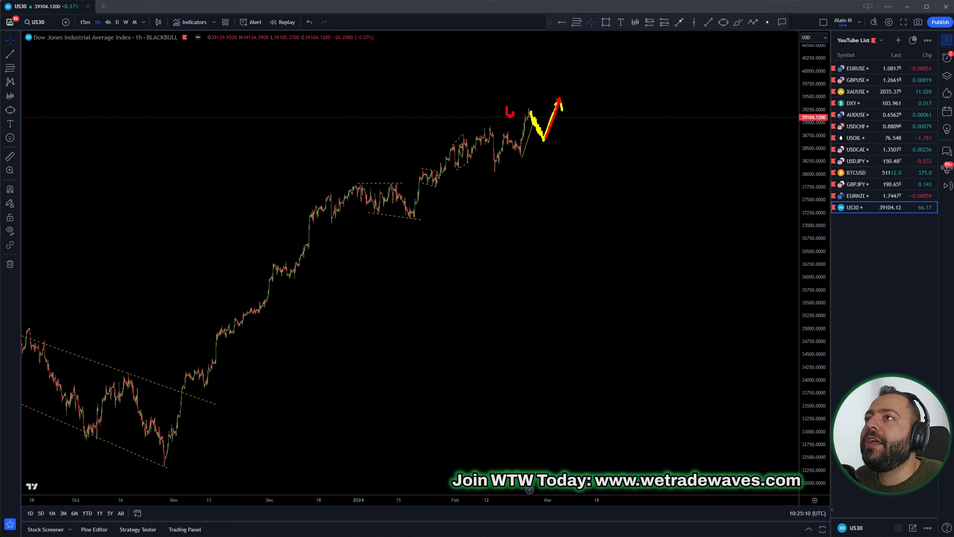
{"action": "left_click_drag", "start_coordinate": [614, 67], "coordinate": [625, 79]}
{"action": "mouse_move", "coordinate": [620, 68]}
{"action": "left_mouse_down"}
{"action": "mouse_move", "coordinate": [609, 78]}
{"action": "mouse_move", "coordinate": [643, 78]}
{"action": "left_mouse_up"}
{"action": "mouse_move", "coordinate": [642, 65]}
{"action": "left_mouse_down"}
{"action": "mouse_move", "coordinate": [635, 86]}
{"action": "mouse_move", "coordinate": [662, 81]}
{"action": "left_mouse_up"}
{"action": "left_click_drag", "start_coordinate": [662, 67], "coordinate": [656, 81]}
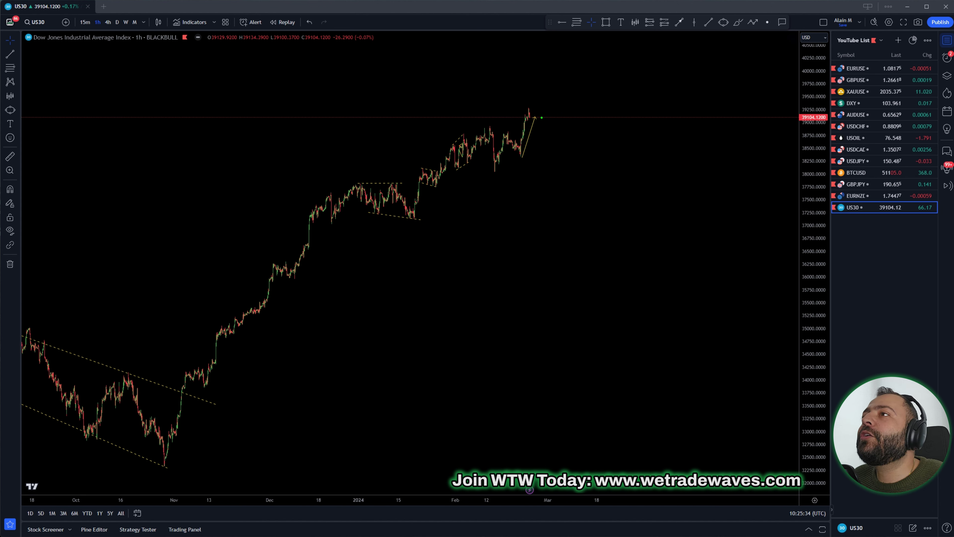
Redraw the yellow pullback-and-rise projection with small rising arrows under the price, and add a red arrow falling to about 36750.
{"action": "mouse_move", "coordinate": [532, 113]}
{"action": "left_mouse_down"}
{"action": "mouse_move", "coordinate": [546, 136]}
{"action": "mouse_move", "coordinate": [563, 105]}
{"action": "left_mouse_up"}
{"action": "mouse_move", "coordinate": [443, 220]}
{"action": "left_mouse_down"}
{"action": "mouse_move", "coordinate": [455, 197]}
{"action": "mouse_move", "coordinate": [500, 189]}
{"action": "mouse_move", "coordinate": [510, 169]}
{"action": "mouse_move", "coordinate": [535, 171]}
{"action": "left_mouse_up"}
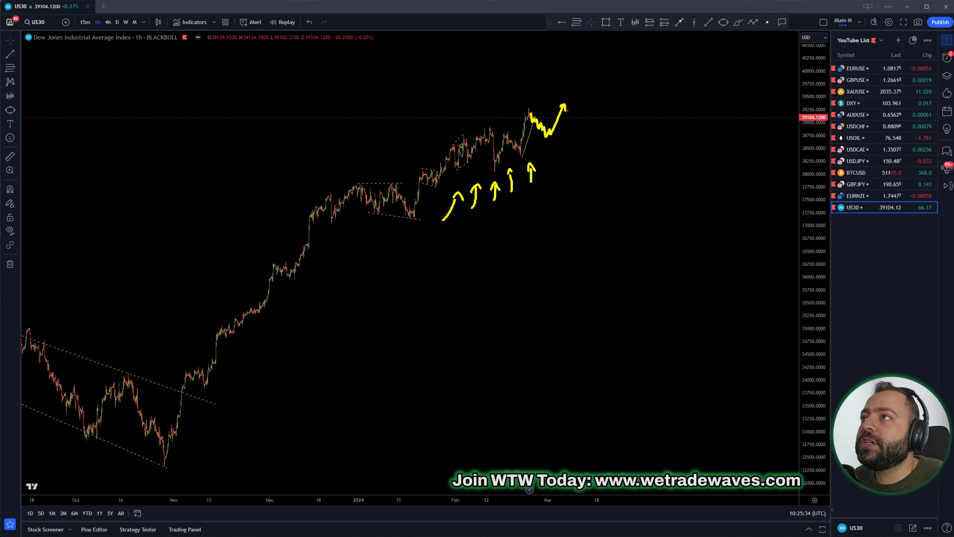
{"action": "mouse_move", "coordinate": [533, 117]}
{"action": "left_mouse_down"}
{"action": "mouse_move", "coordinate": [545, 235]}
{"action": "mouse_move", "coordinate": [554, 226]}
{"action": "left_mouse_up"}
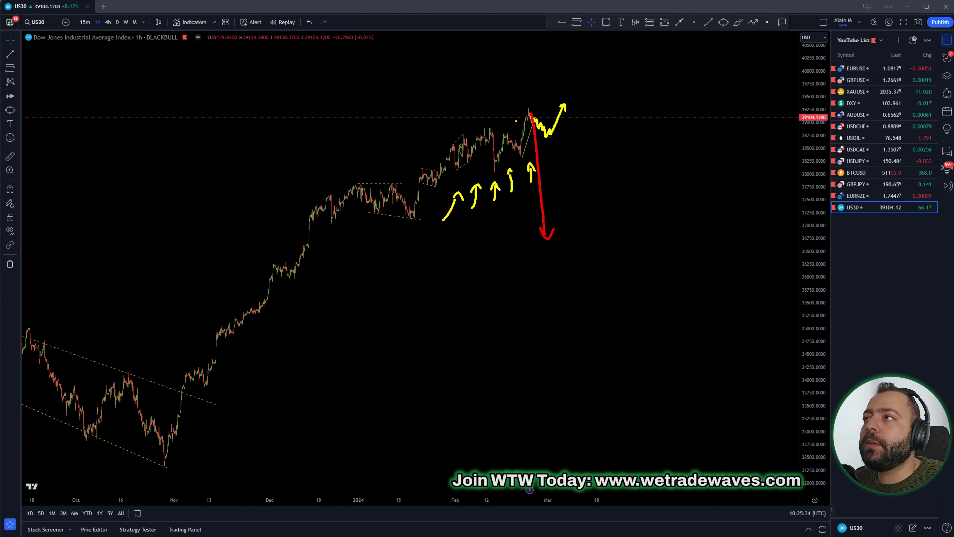
Underline the Dow Jones title and extend the yellow projection from its peak with an arrow falling to about 37250.
{"action": "left_click_drag", "start_coordinate": [33, 49], "coordinate": [182, 44]}
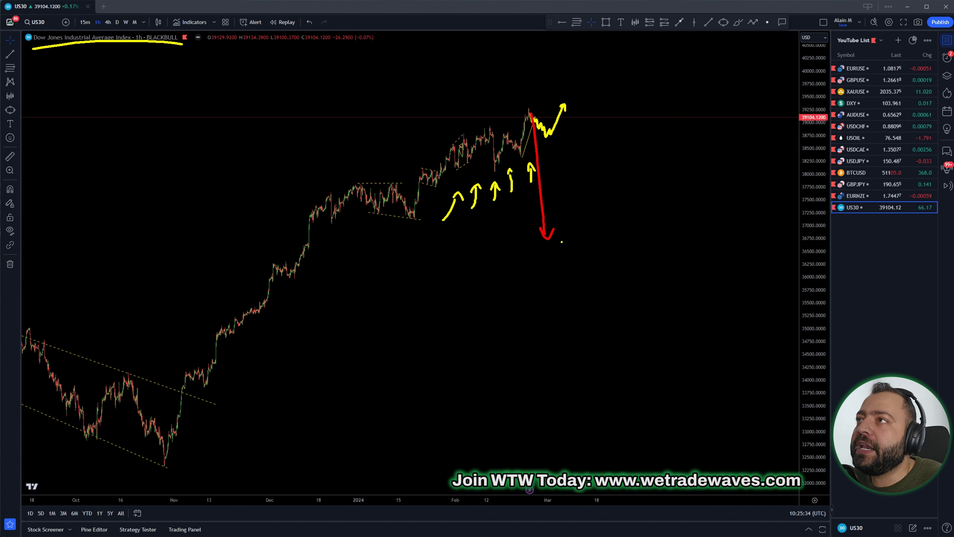
{"action": "mouse_move", "coordinate": [566, 104]}
{"action": "left_mouse_down"}
{"action": "mouse_move", "coordinate": [589, 190]}
{"action": "mouse_move", "coordinate": [611, 179]}
{"action": "left_mouse_up"}
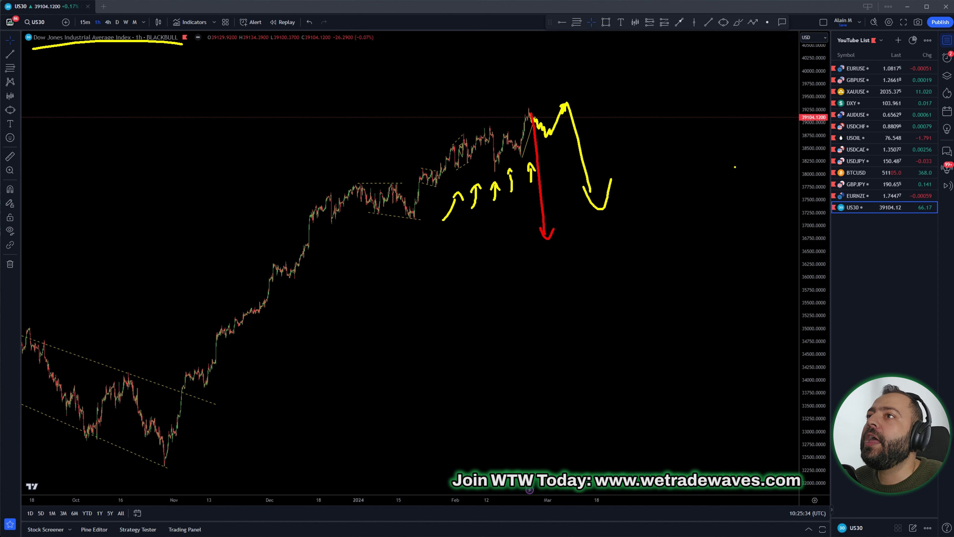